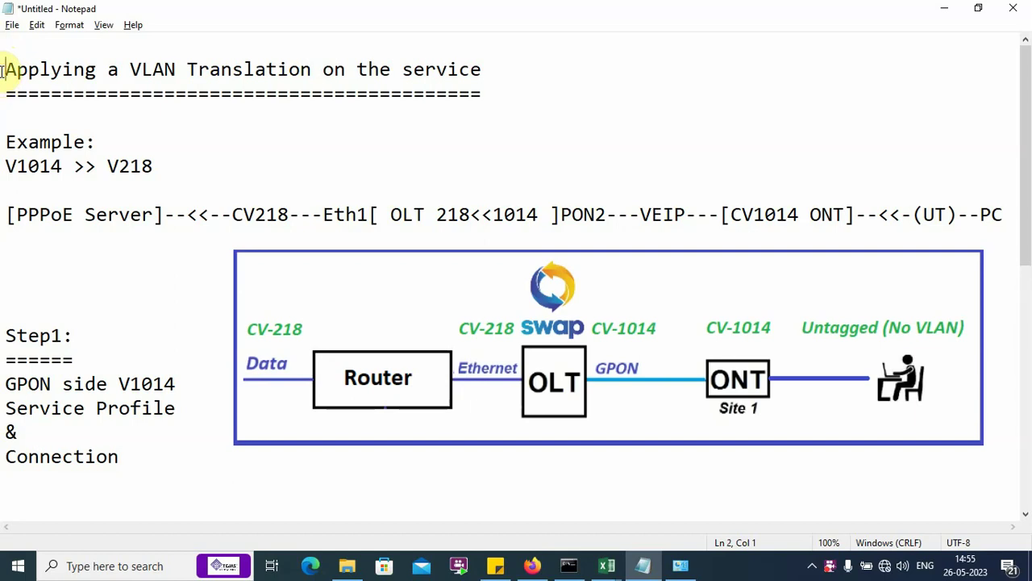
# Step: Highlight the VLAN translation title and the example line V1014 >> V218
pyautogui.moveTo(4, 71); pyautogui.dragTo(502, 88)
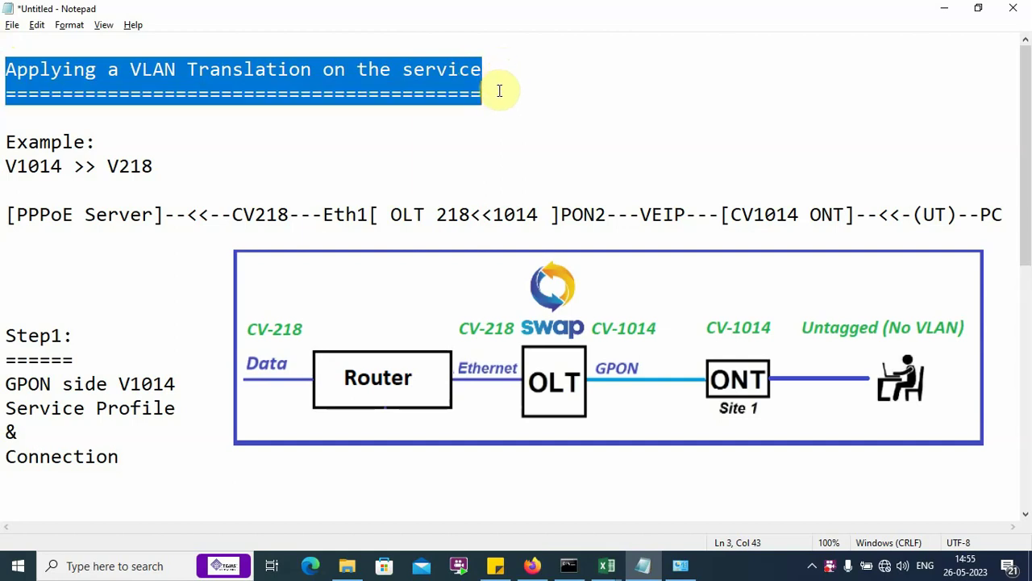
pyautogui.click(4, 145)
pyautogui.moveTo(4, 150); pyautogui.dragTo(68, 166)
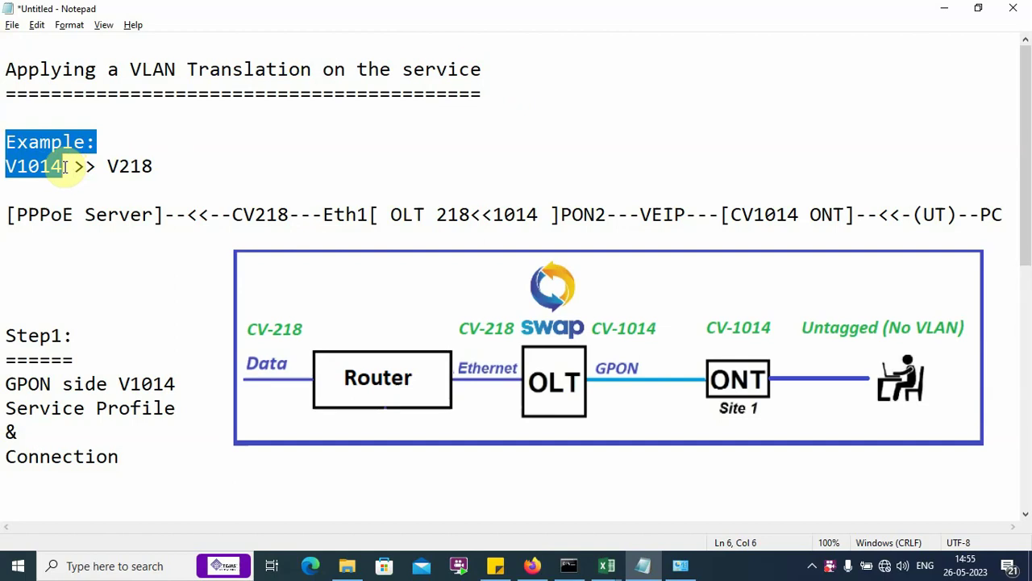
pyautogui.moveTo(68, 166); pyautogui.dragTo(169, 165)
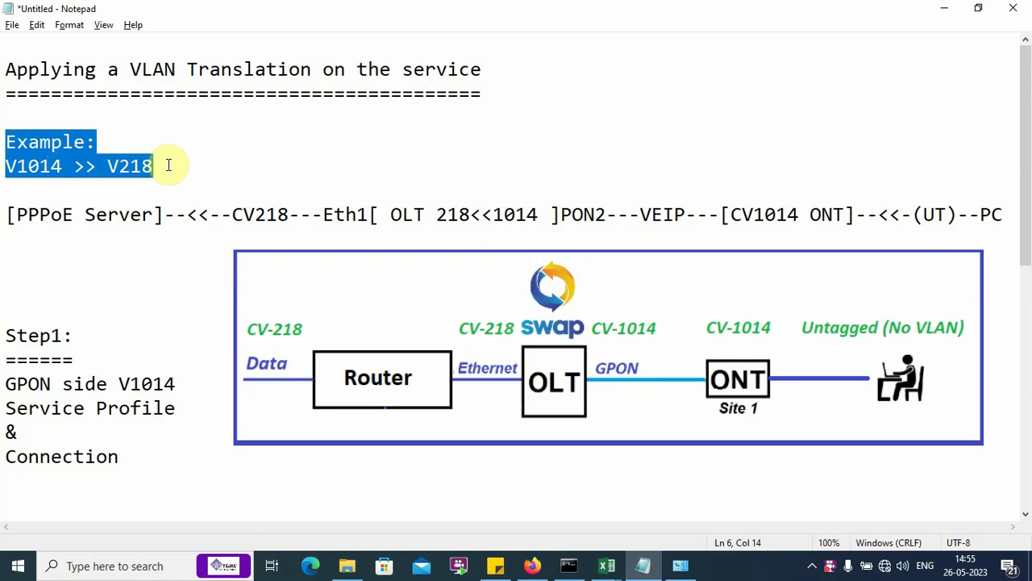
pyautogui.click(167, 165)
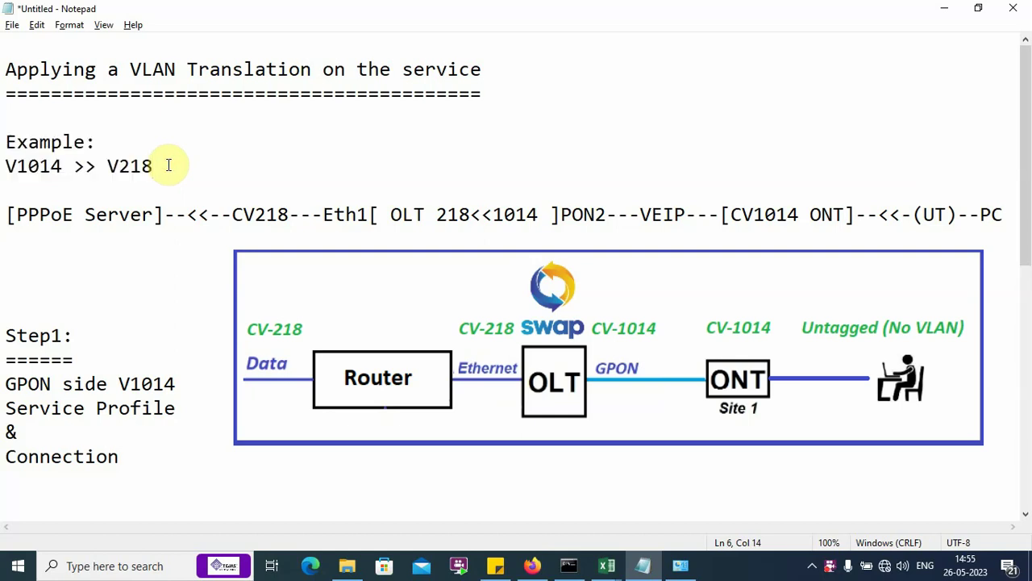
# Step: Highlight the PPPoE Server-to-PC topology line, then its PC, untagged link and ONT parts
pyautogui.moveTo(5, 214); pyautogui.dragTo(1007, 218)
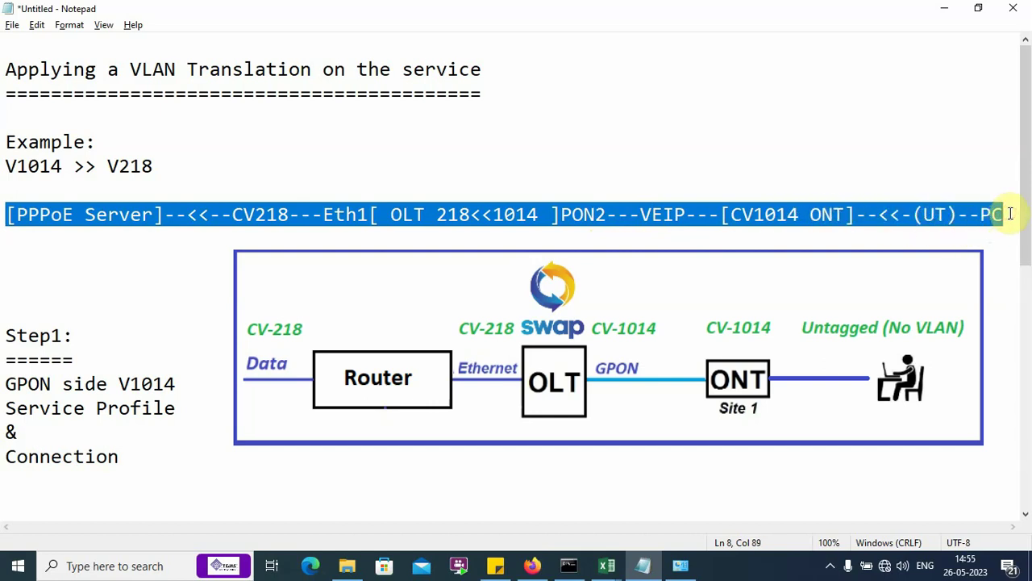
pyautogui.click(1010, 214)
pyautogui.moveTo(1008, 214); pyautogui.dragTo(983, 214)
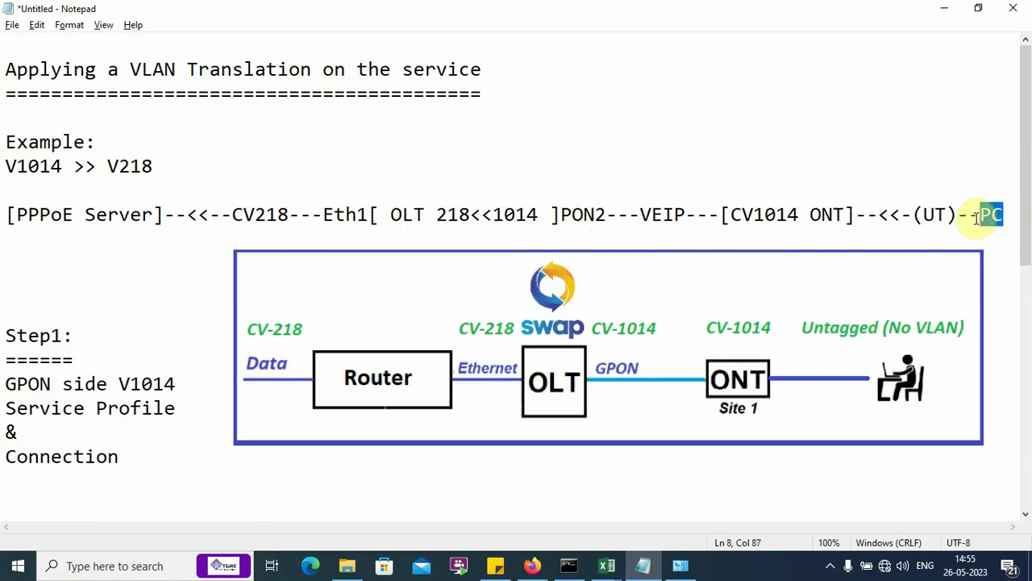
pyautogui.moveTo(977, 218); pyautogui.dragTo(811, 219)
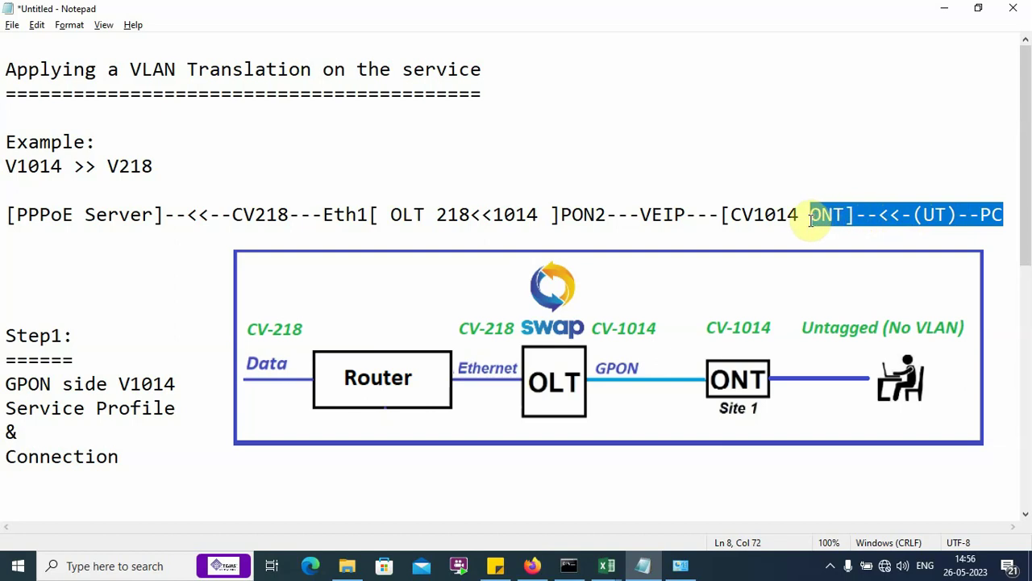
pyautogui.moveTo(810, 220); pyautogui.dragTo(725, 225)
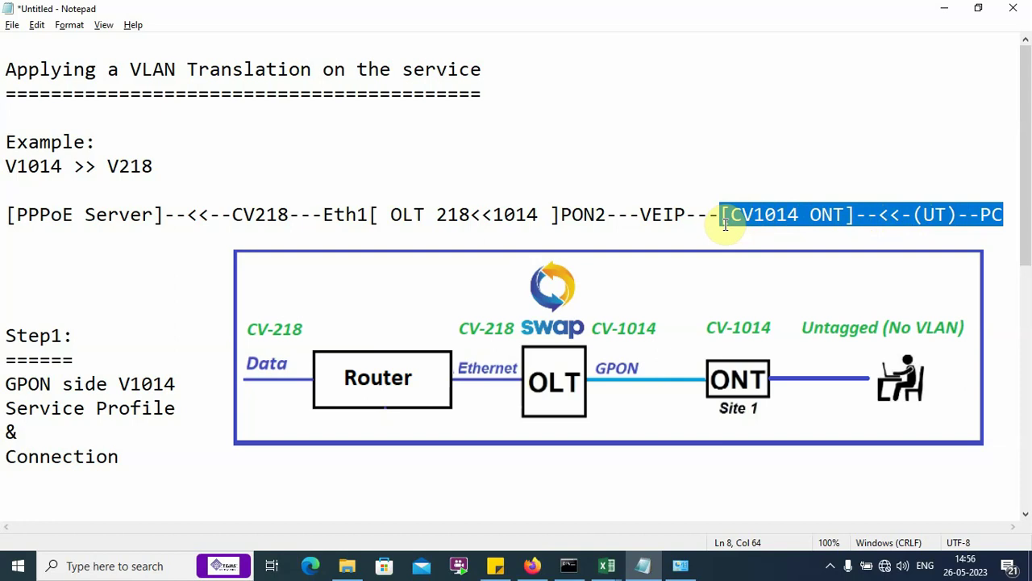
pyautogui.click(728, 218)
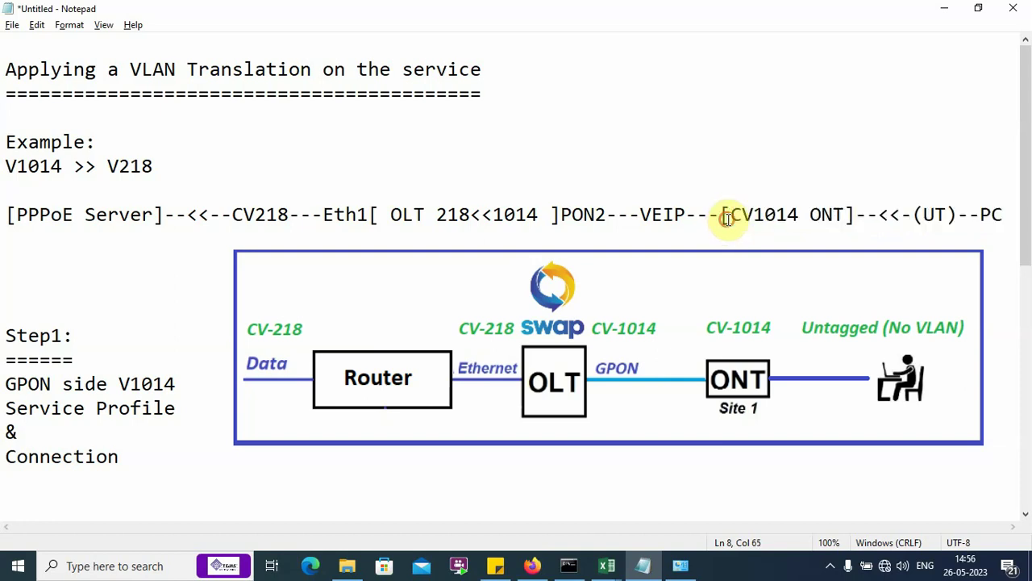
# Step: Highlight the PON2---VEIP link and the OLT 218<<1014 translation, then the whole topology line
pyautogui.moveTo(727, 219); pyautogui.dragTo(555, 222)
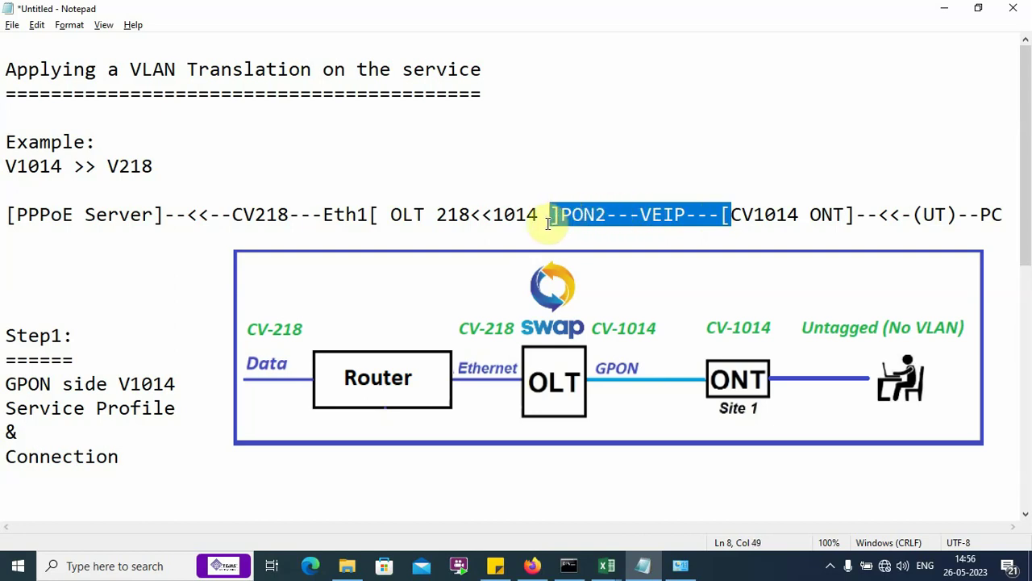
pyautogui.moveTo(546, 224)
pyautogui.mouseDown()
pyautogui.moveTo(602, 217)
pyautogui.moveTo(555, 220)
pyautogui.mouseUp()
pyautogui.click(545, 216)
pyautogui.moveTo(545, 216); pyautogui.dragTo(440, 219)
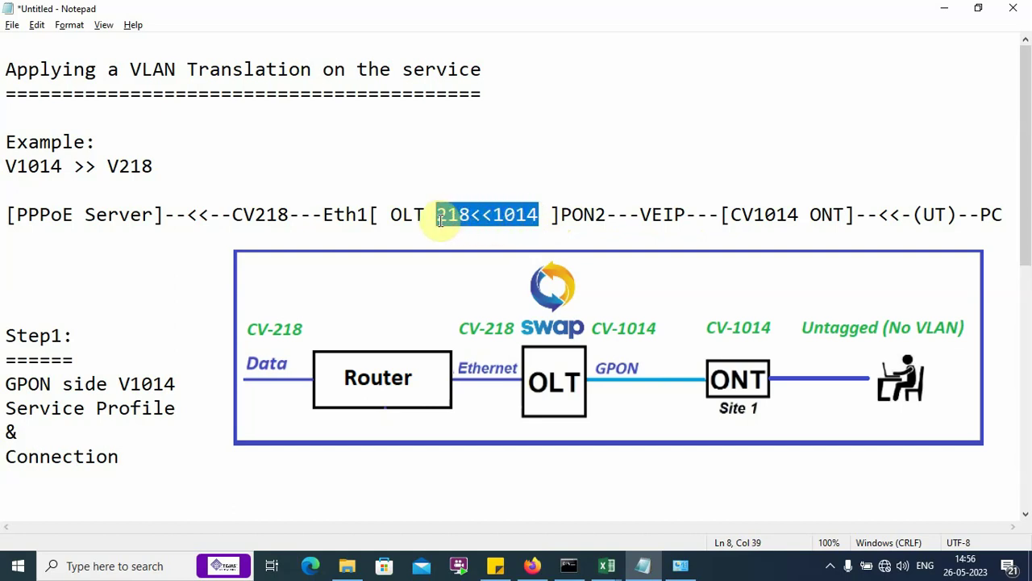
pyautogui.moveTo(440, 220); pyautogui.dragTo(214, 220)
pyautogui.click(428, 218)
pyautogui.rightClick(3, 221)
pyautogui.click(3, 215)
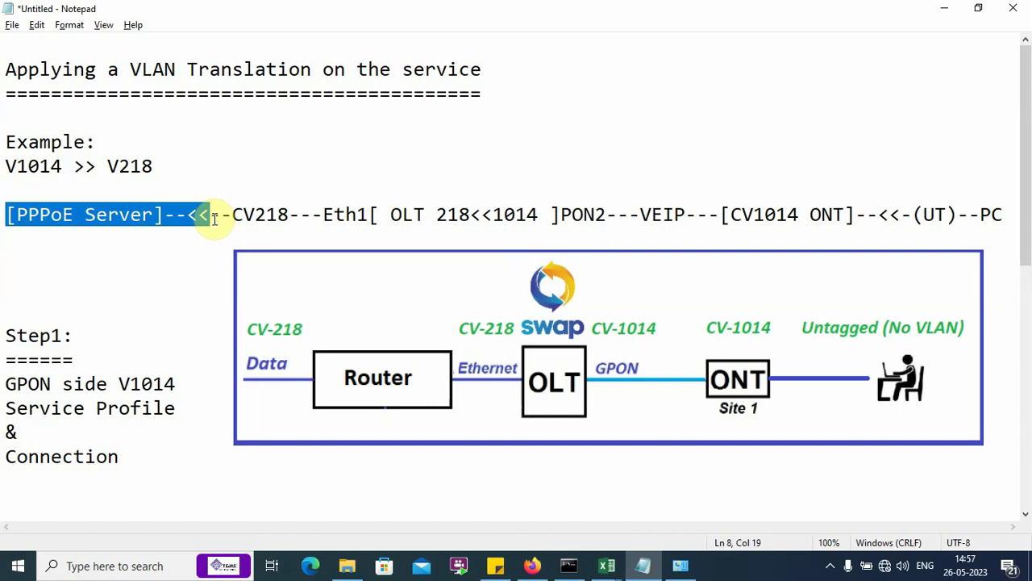
pyautogui.click(76, 283)
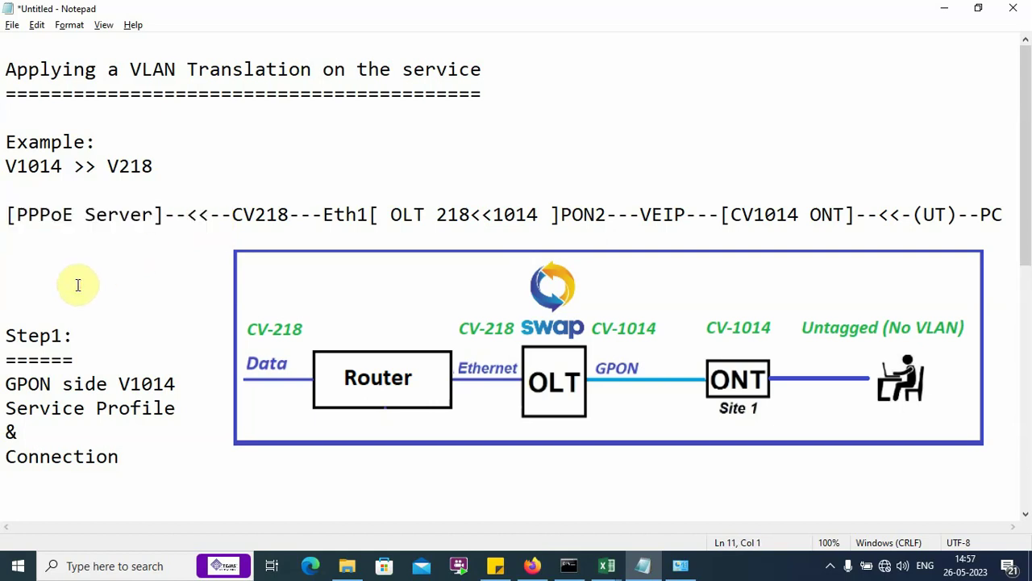
pyautogui.moveTo(6, 216); pyautogui.dragTo(1012, 224)
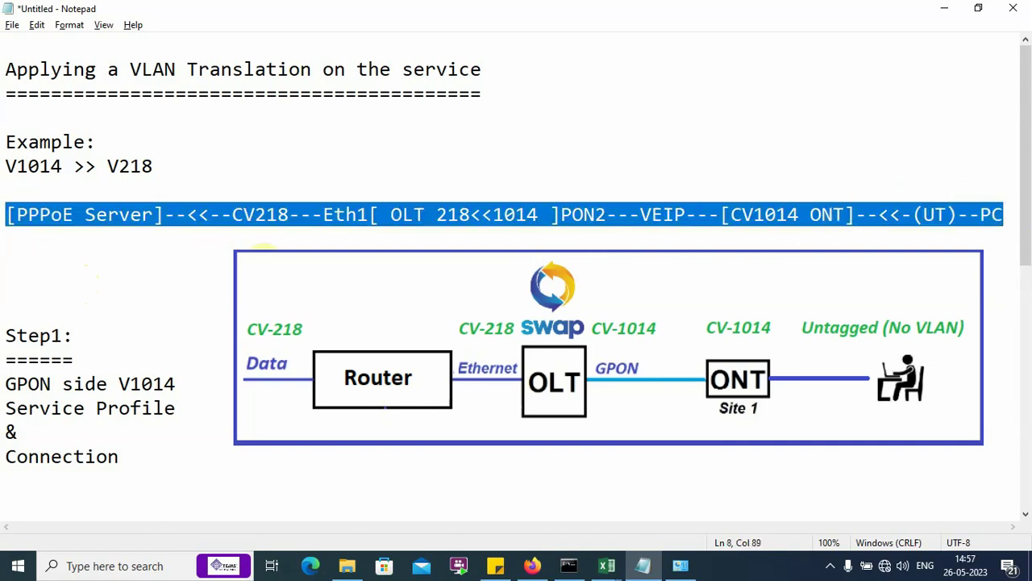
pyautogui.click(21, 258)
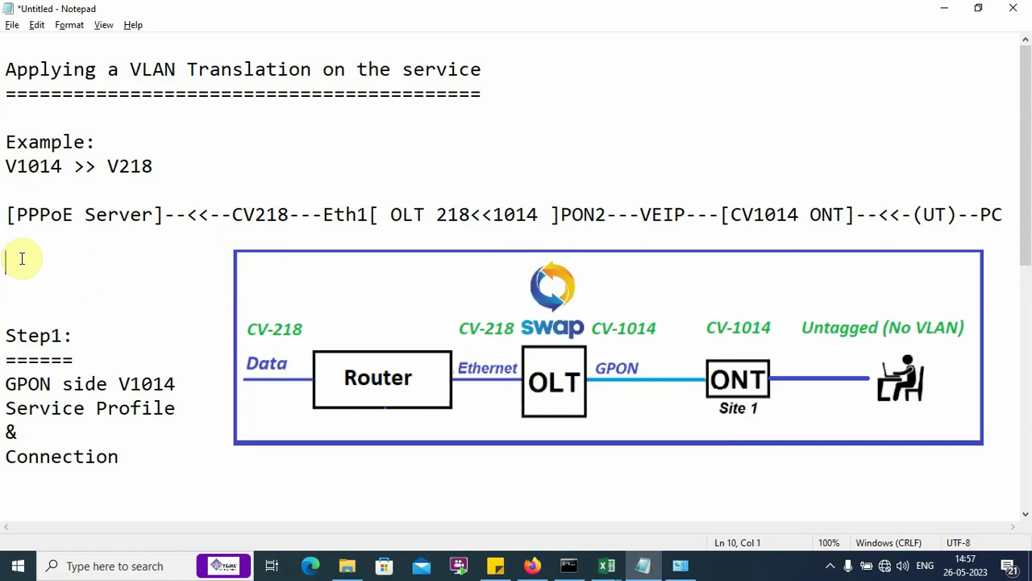
# Step: Go through Step1 notes: GPON side V1014, Service Profile and Connection
pyautogui.scroll(-2, 18, 258)
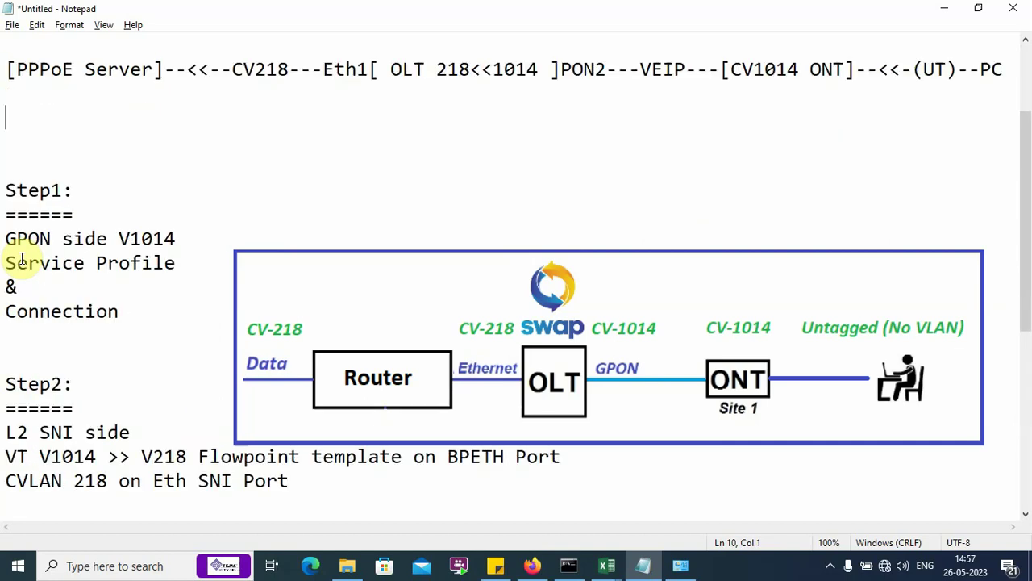
pyautogui.click(3, 187)
pyautogui.moveTo(3, 187); pyautogui.dragTo(196, 483)
pyautogui.click(51, 263)
pyautogui.moveTo(5, 189); pyautogui.dragTo(102, 218)
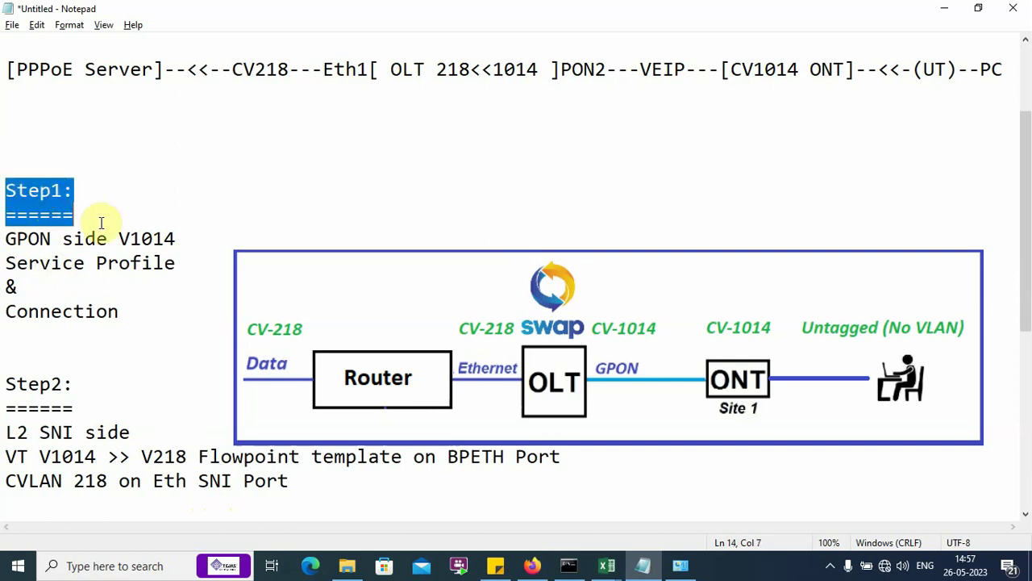
pyautogui.click(4, 242)
pyautogui.moveTo(4, 242); pyautogui.dragTo(180, 236)
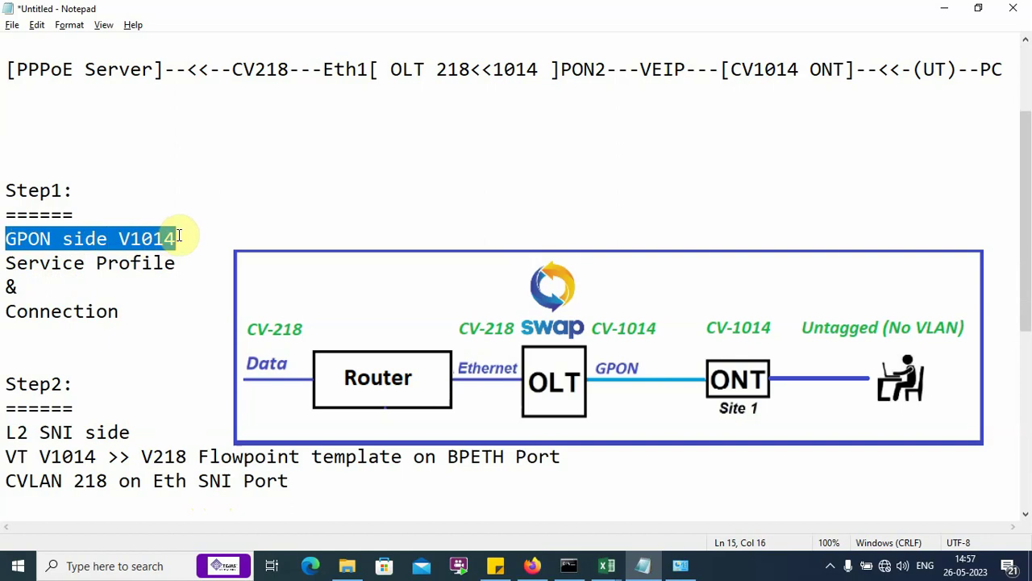
pyautogui.click(179, 235)
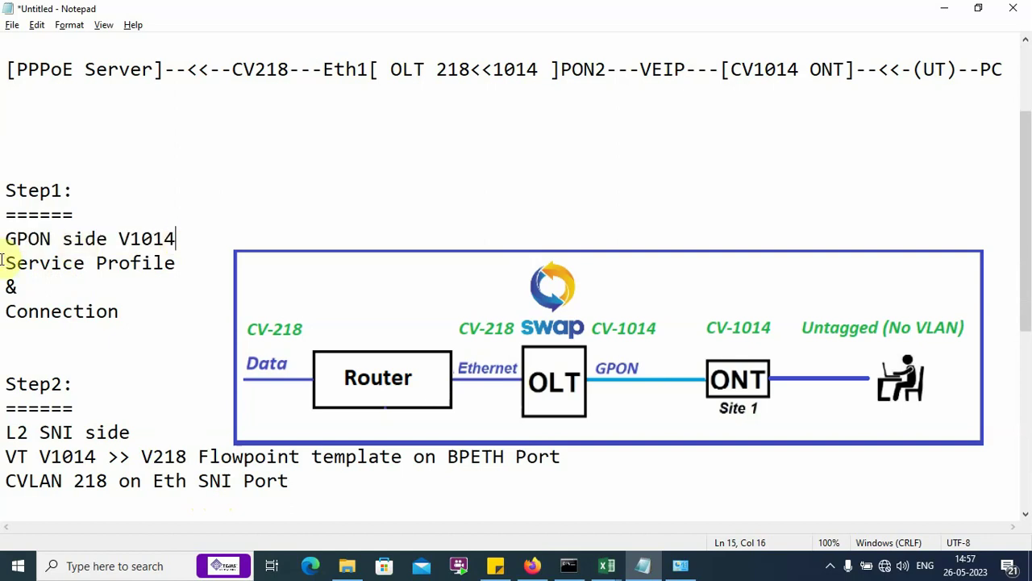
pyautogui.moveTo(3, 261); pyautogui.dragTo(181, 268)
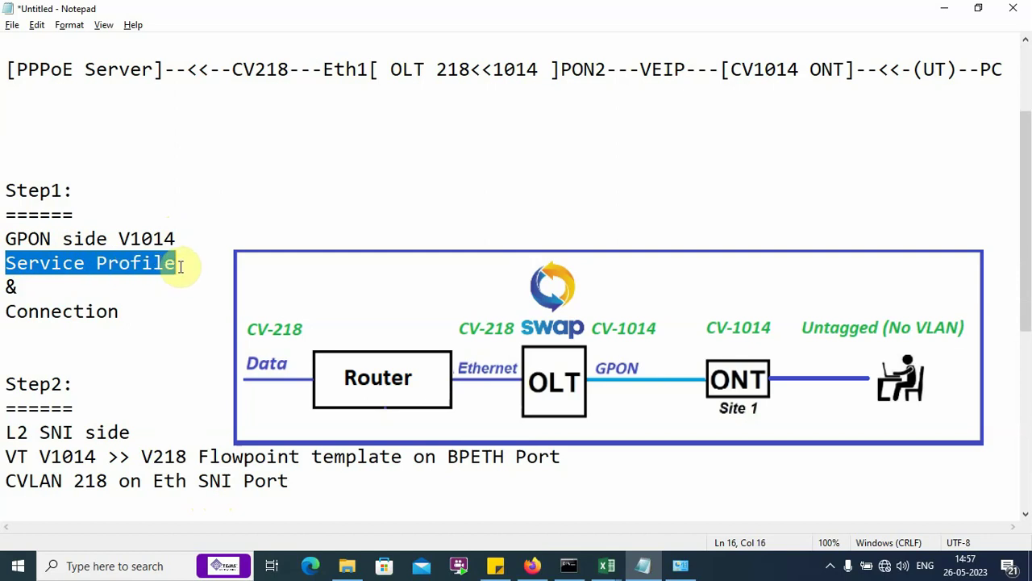
pyautogui.click(3, 312)
pyautogui.moveTo(3, 311); pyautogui.dragTo(92, 327)
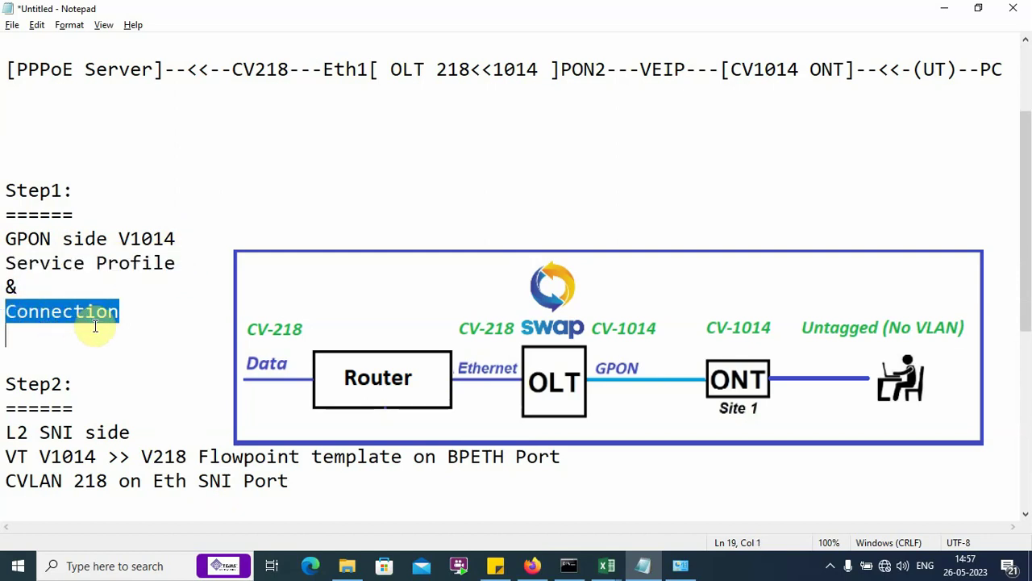
pyautogui.click(35, 352)
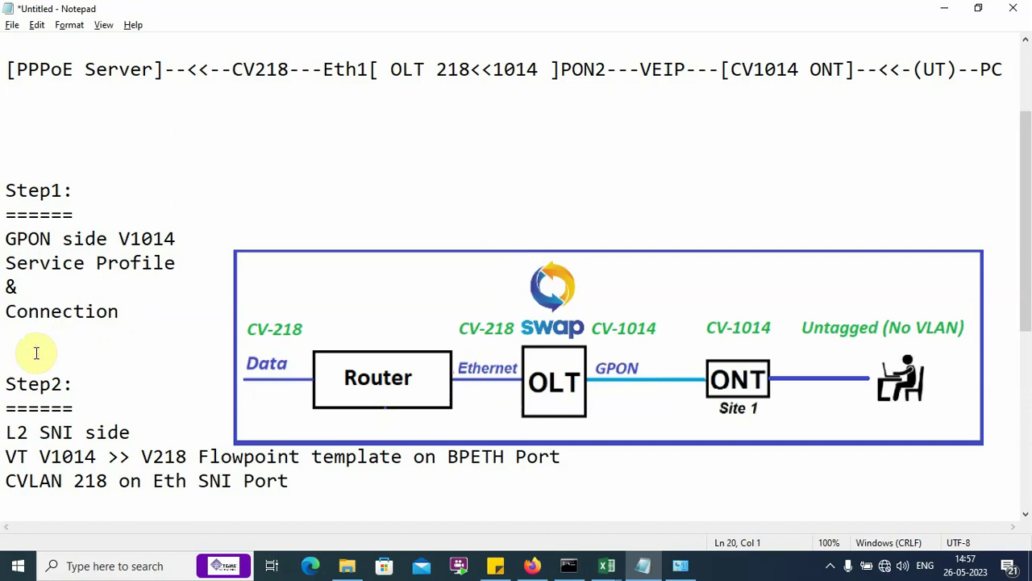
# Step: Go through Step2 notes: L2 SNI side, V1014 >> V218 flowpoint template on BPETH Port, CVLAN 218
pyautogui.moveTo(4, 382); pyautogui.dragTo(74, 398)
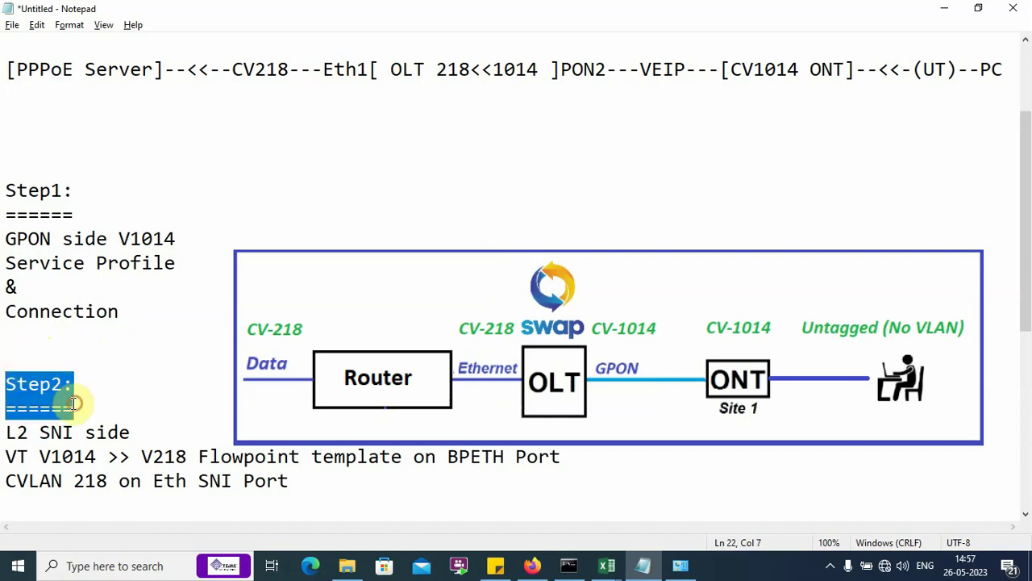
pyautogui.click(3, 433)
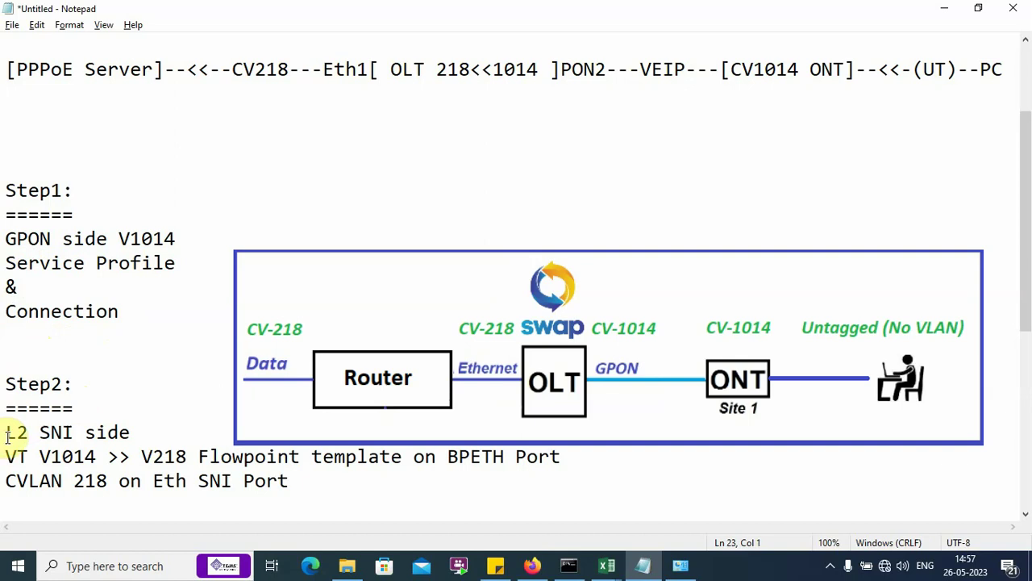
pyautogui.moveTo(6, 433); pyautogui.dragTo(140, 433)
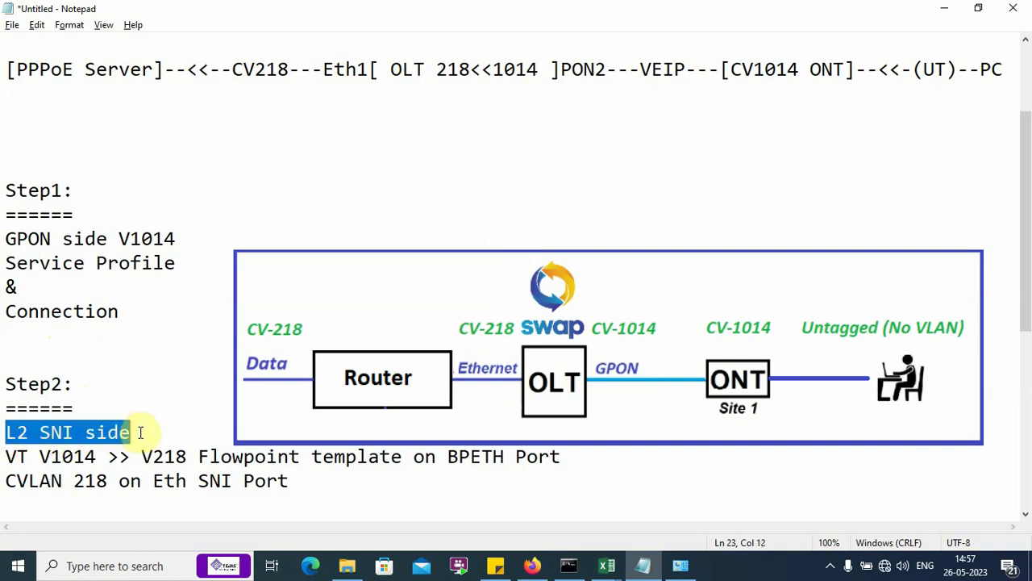
pyautogui.click(140, 433)
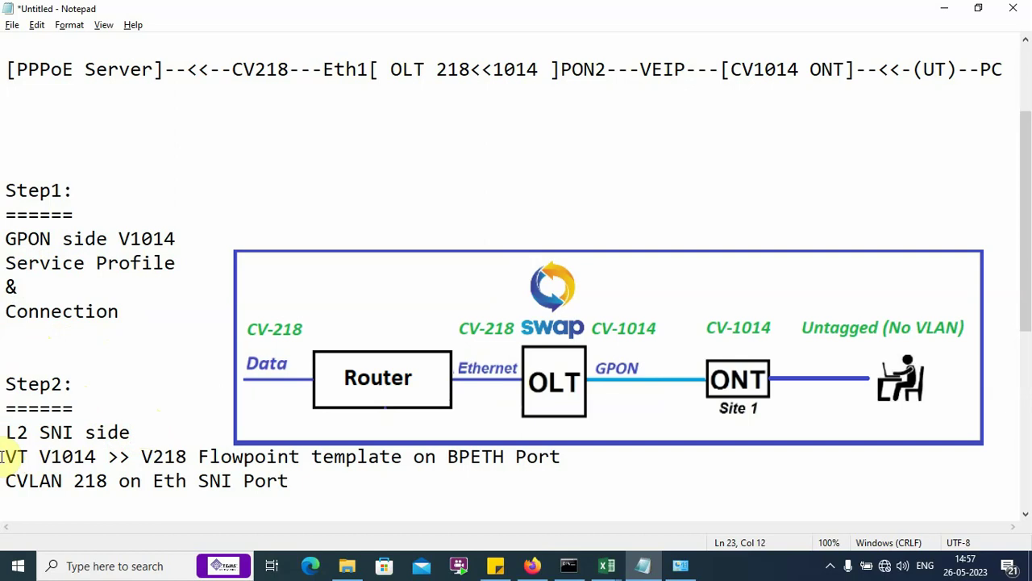
pyautogui.moveTo(2, 456); pyautogui.dragTo(577, 466)
pyautogui.click(192, 455)
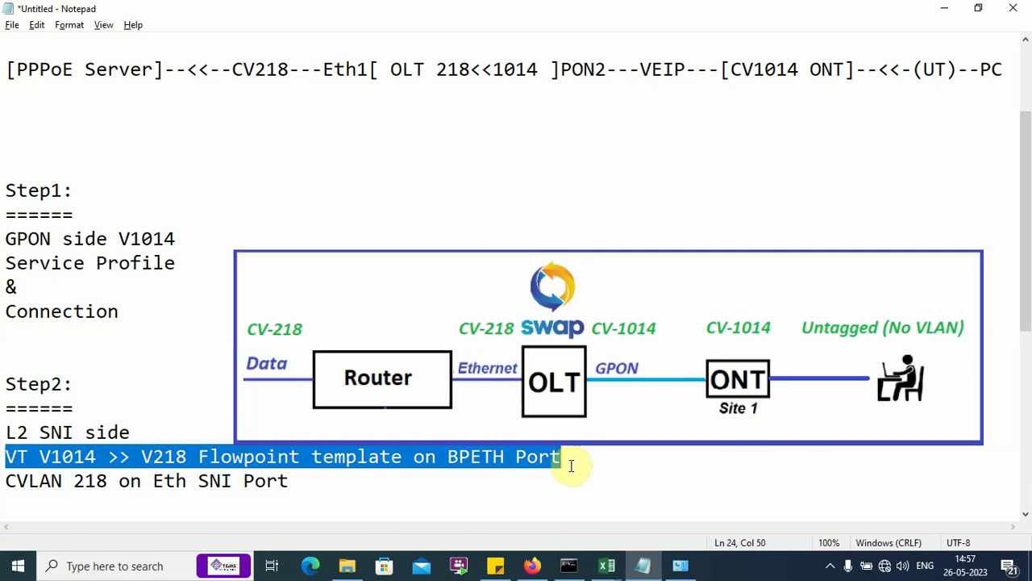
pyautogui.click(2, 487)
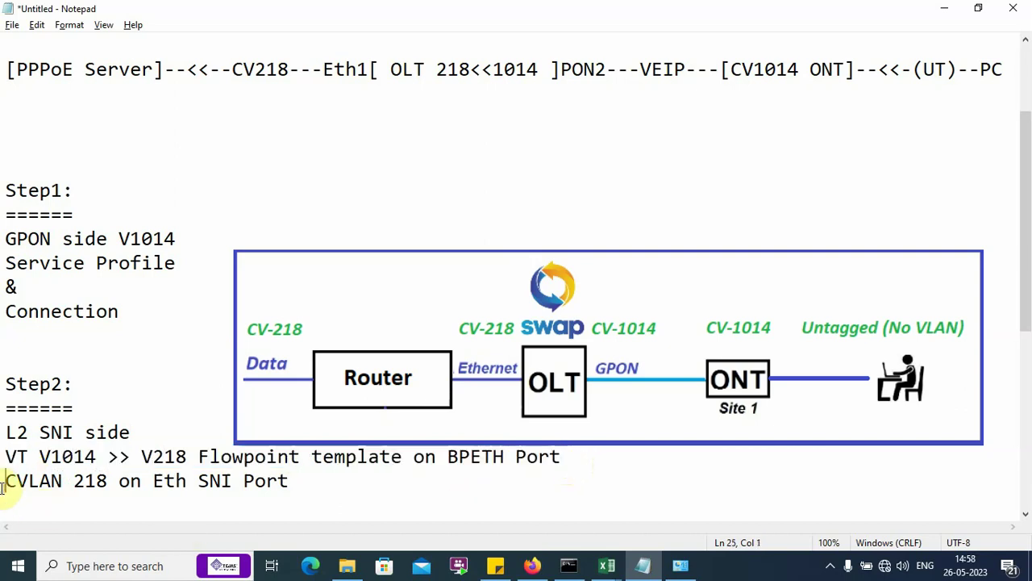
pyautogui.moveTo(2, 486); pyautogui.dragTo(295, 481)
pyautogui.moveTo(5, 174); pyautogui.dragTo(370, 485)
pyautogui.click(240, 262)
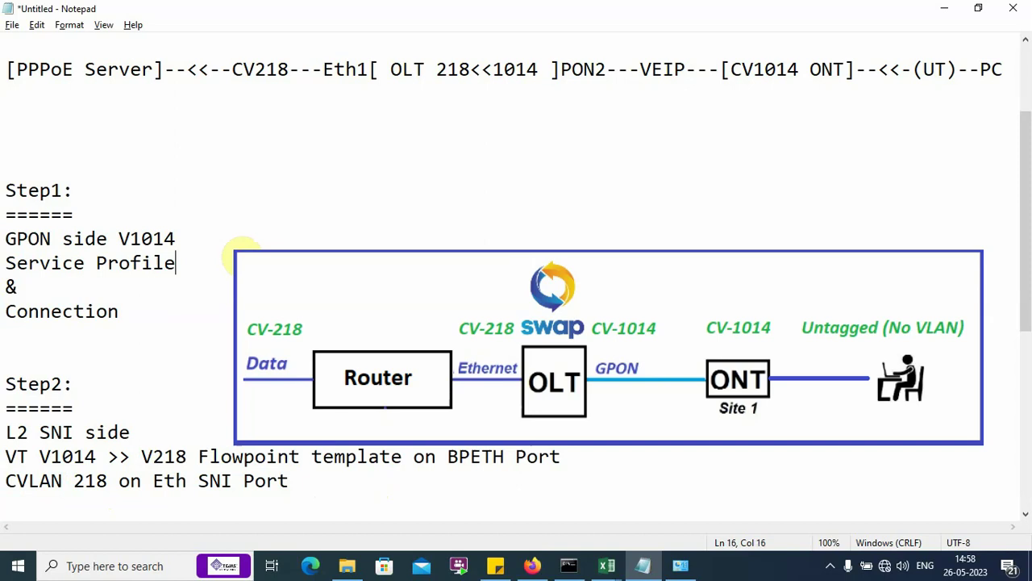
# Step: Scroll back up and highlight the full PPPoE Server to PC topology line again
pyautogui.scroll(2, 138, 266)
pyautogui.click(5, 213)
pyautogui.moveTo(5, 213); pyautogui.dragTo(1007, 219)
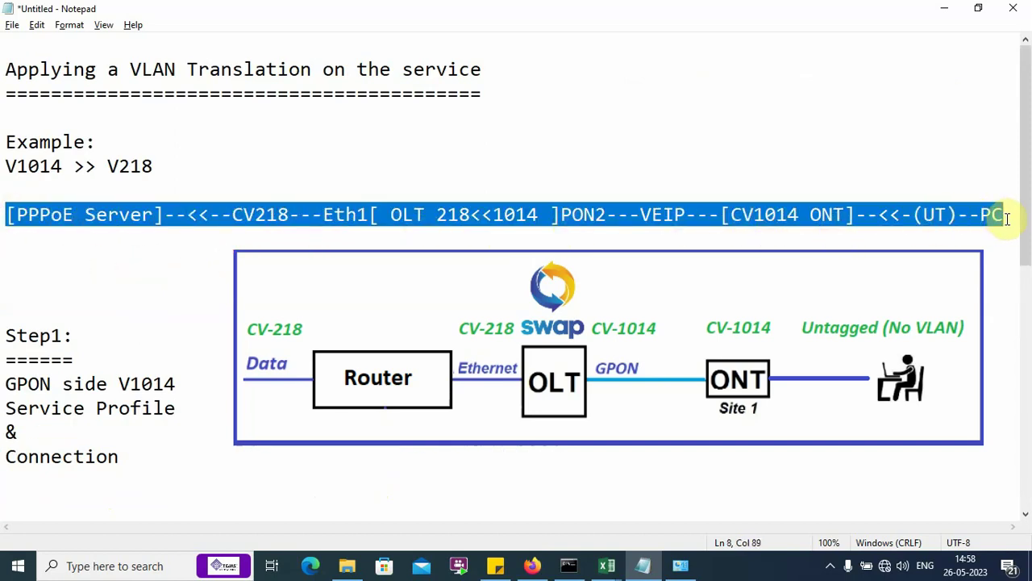
pyautogui.click(1006, 218)
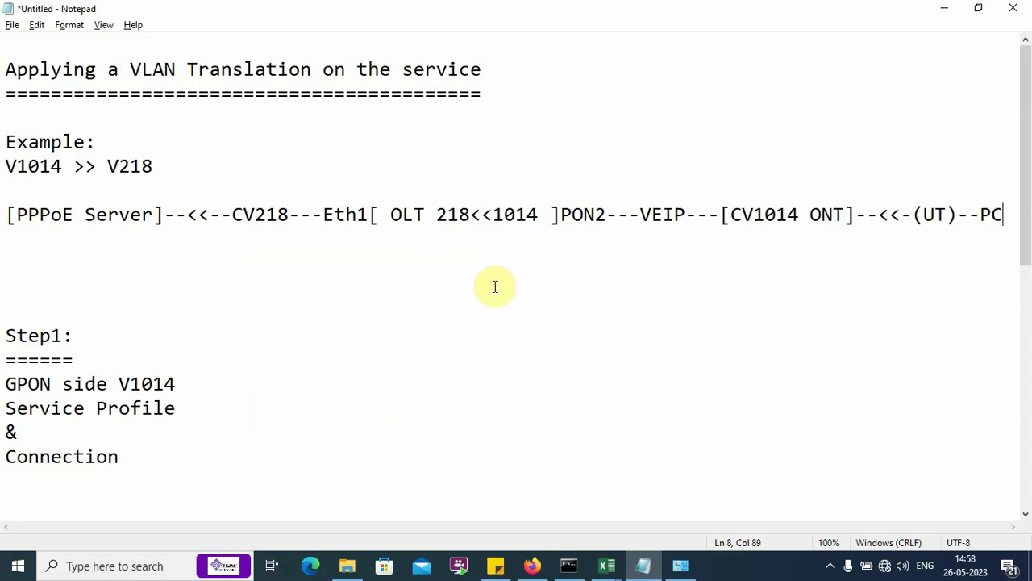
# Step: Log in to the Tejas OLT node manager with the saved credentials
pyautogui.click(532, 565)
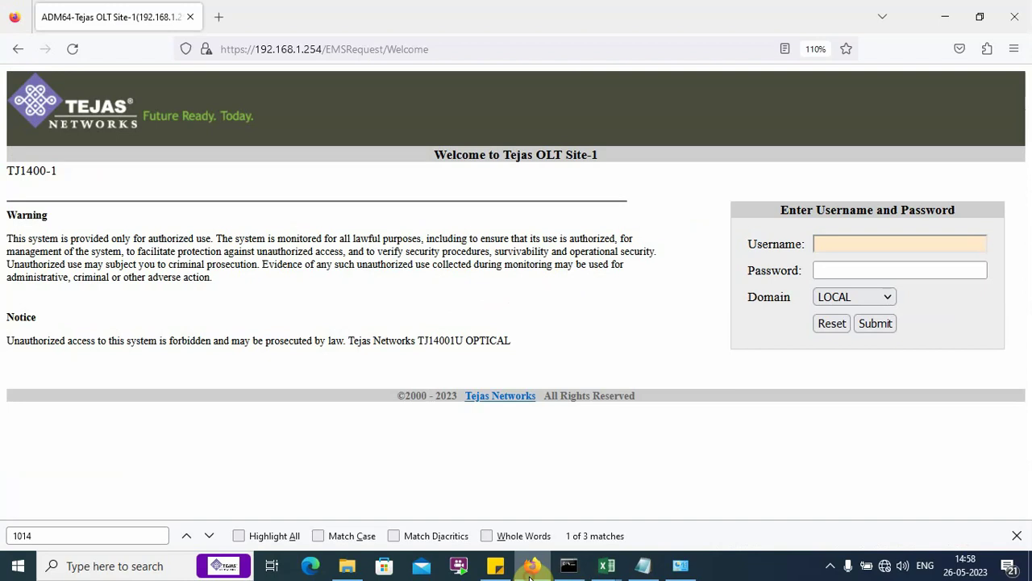
pyautogui.click(826, 238)
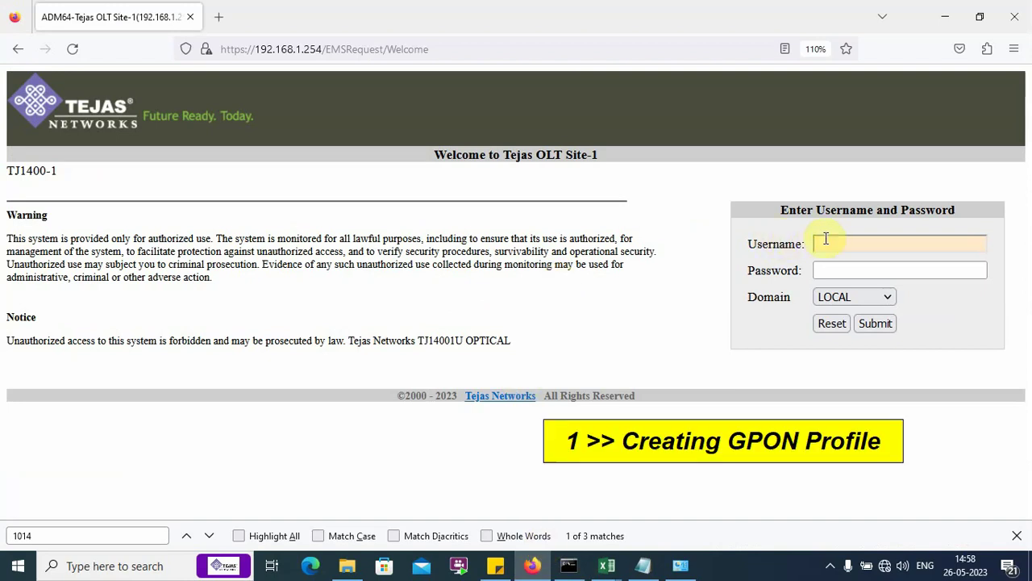
pyautogui.write('t')
pyautogui.click(847, 262)
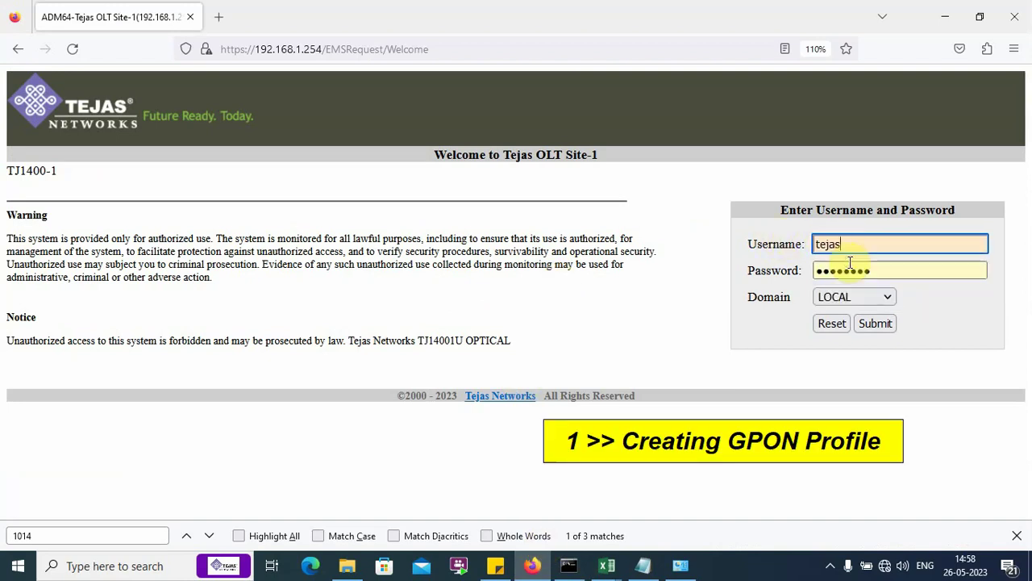
pyautogui.click(875, 324)
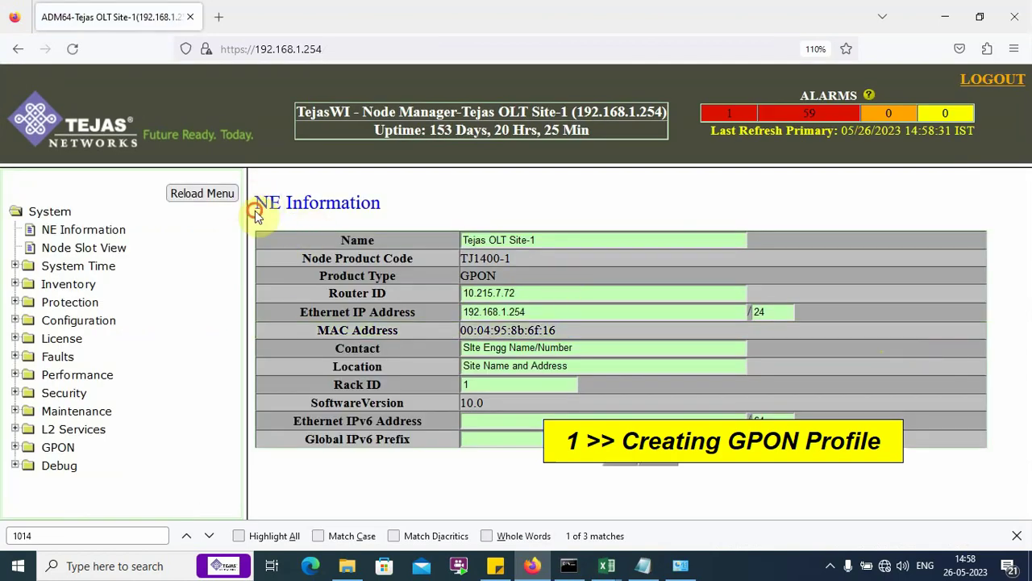
pyautogui.moveTo(253, 205); pyautogui.dragTo(410, 225)
pyautogui.click(422, 214)
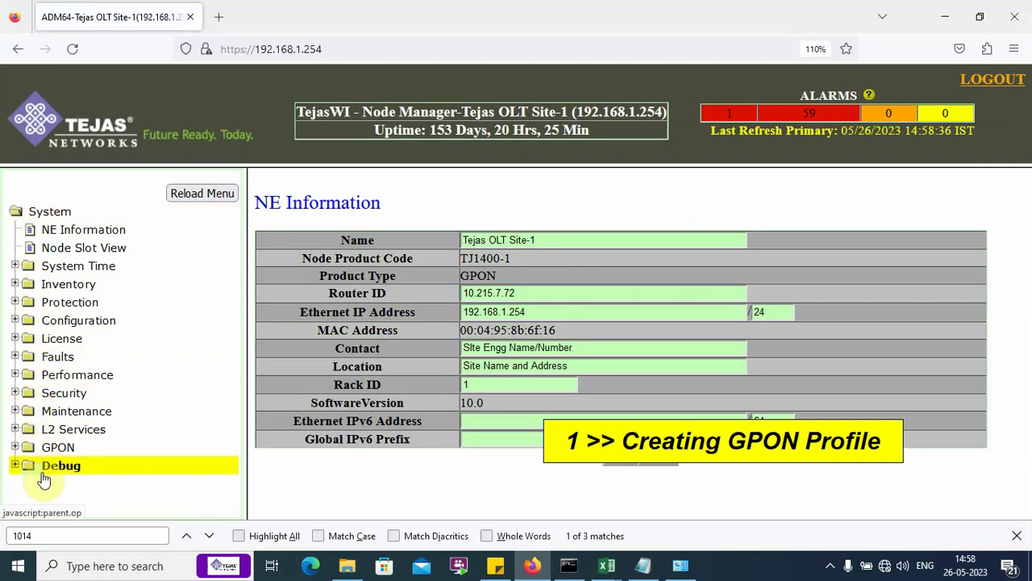
# Step: Open GPON Service Profile in a new tab and search the list for 101
pyautogui.click(60, 450)
pyautogui.scroll(-3, 61, 454)
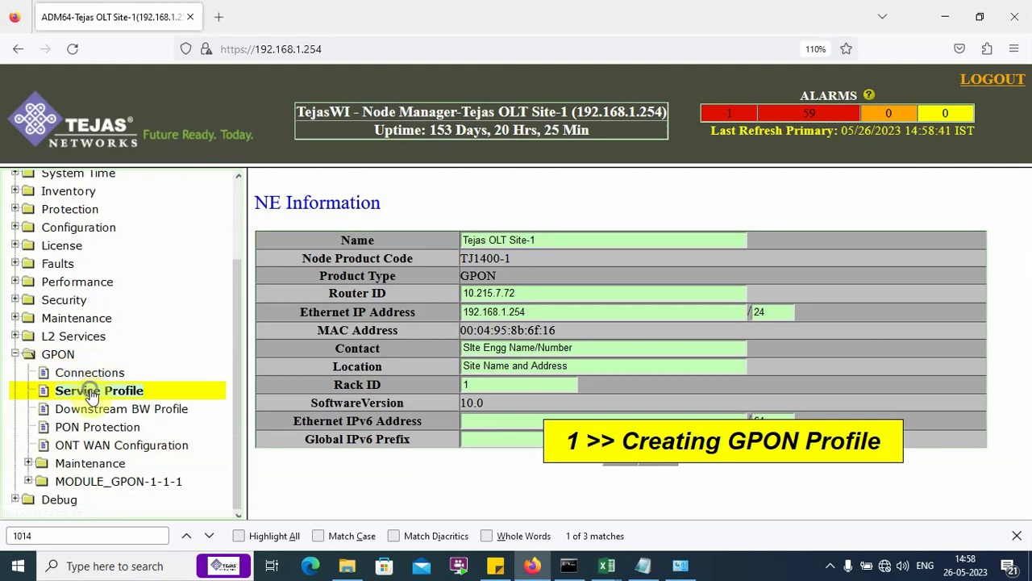
pyautogui.rightClick(80, 391)
pyautogui.click(169, 154)
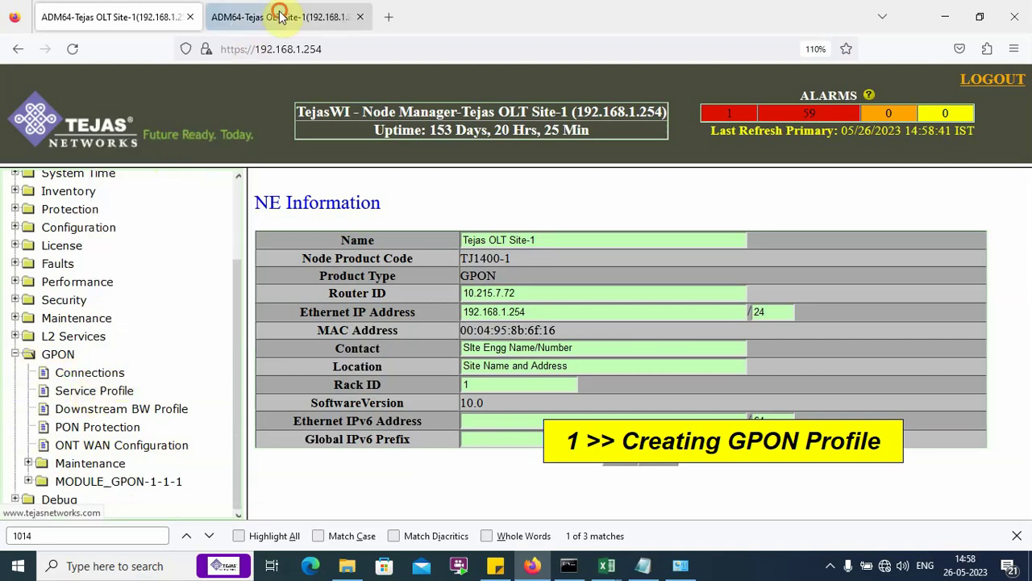
pyautogui.click(278, 16)
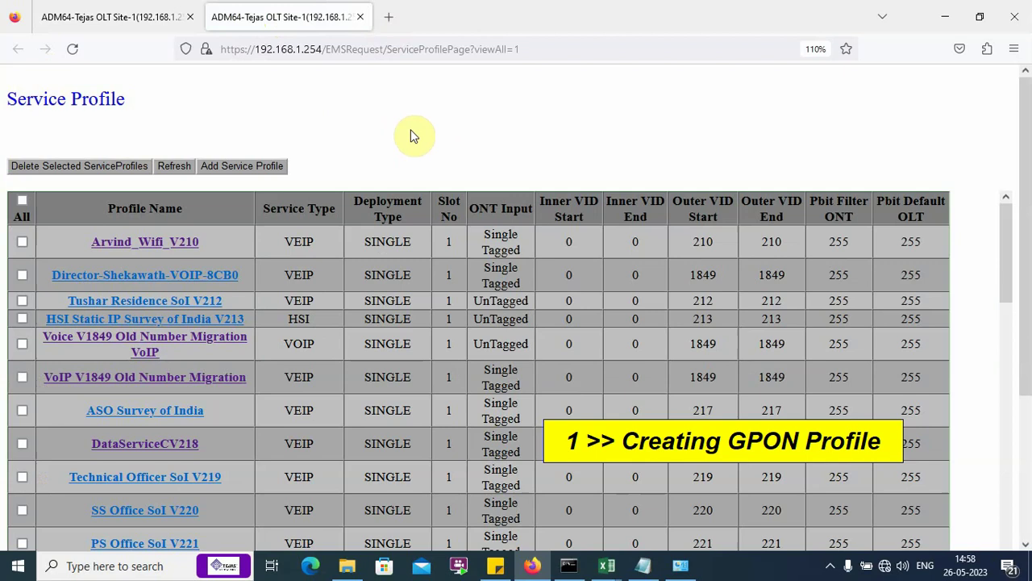
pyautogui.hotkey('ctrl', 'f')
pyautogui.write('1')
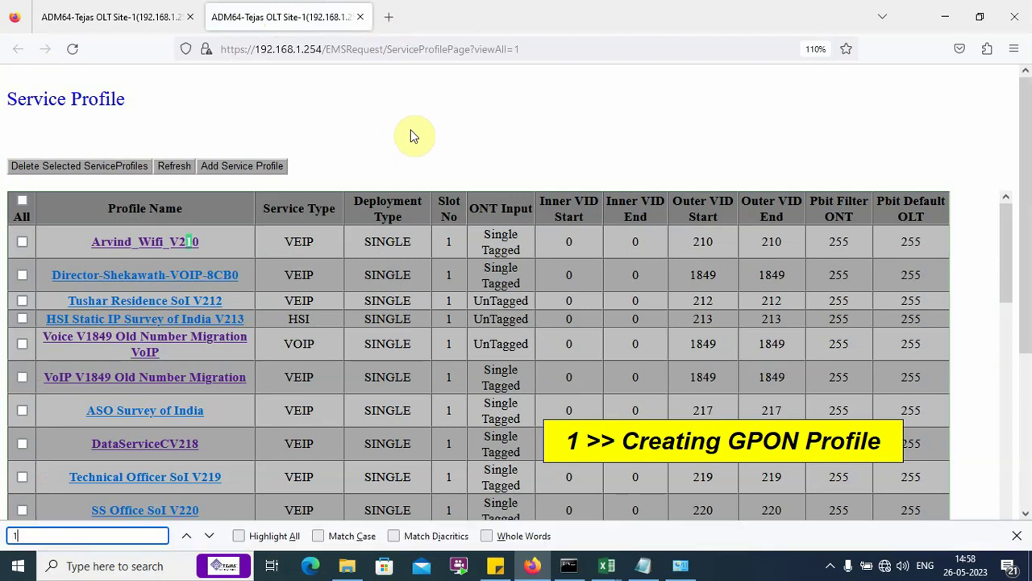
pyautogui.write('014')
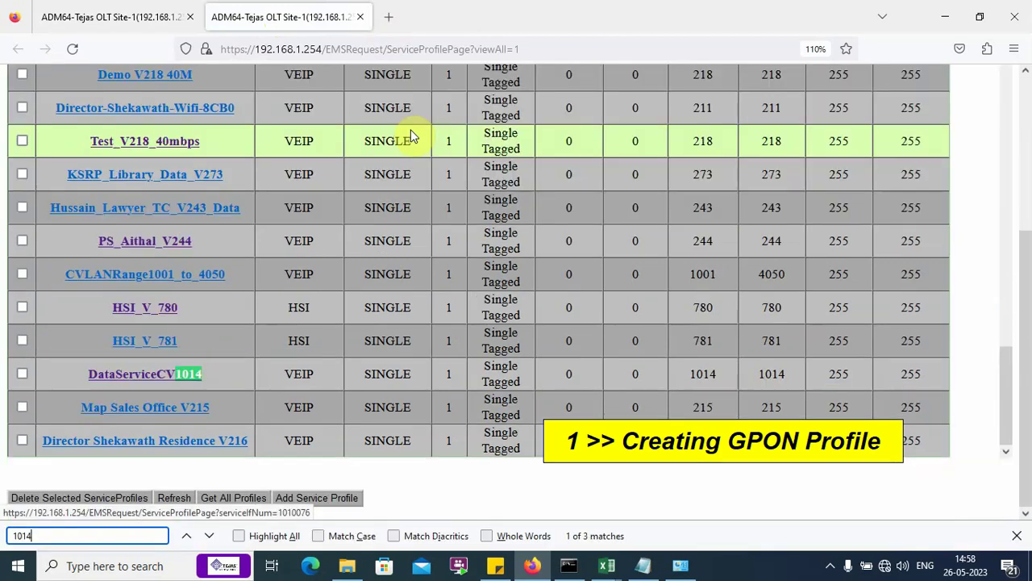
# Step: Open the DataServiceCV1014 service profile details in a new tab
pyautogui.rightClick(148, 370)
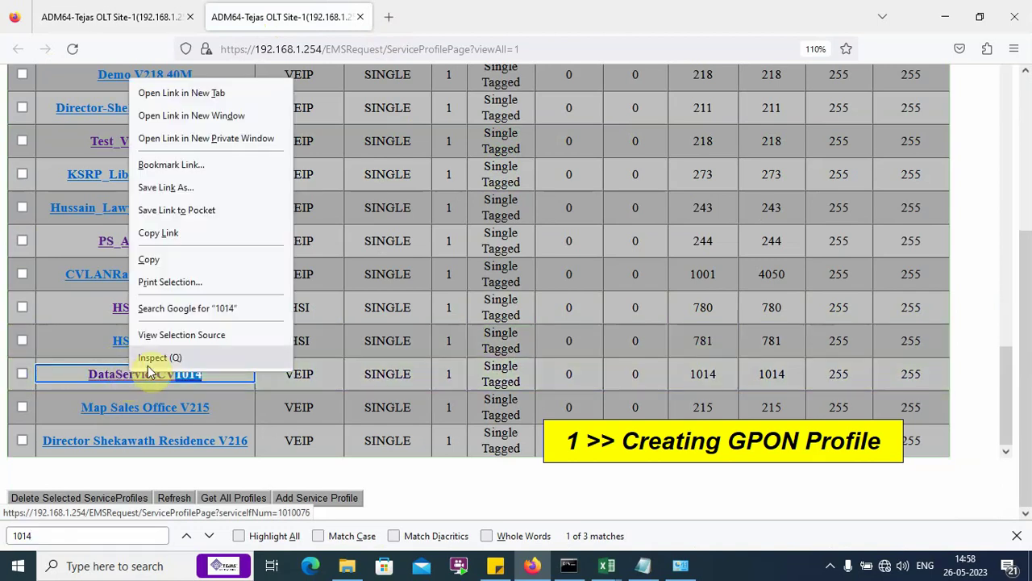
pyautogui.click(152, 93)
pyautogui.click(425, 16)
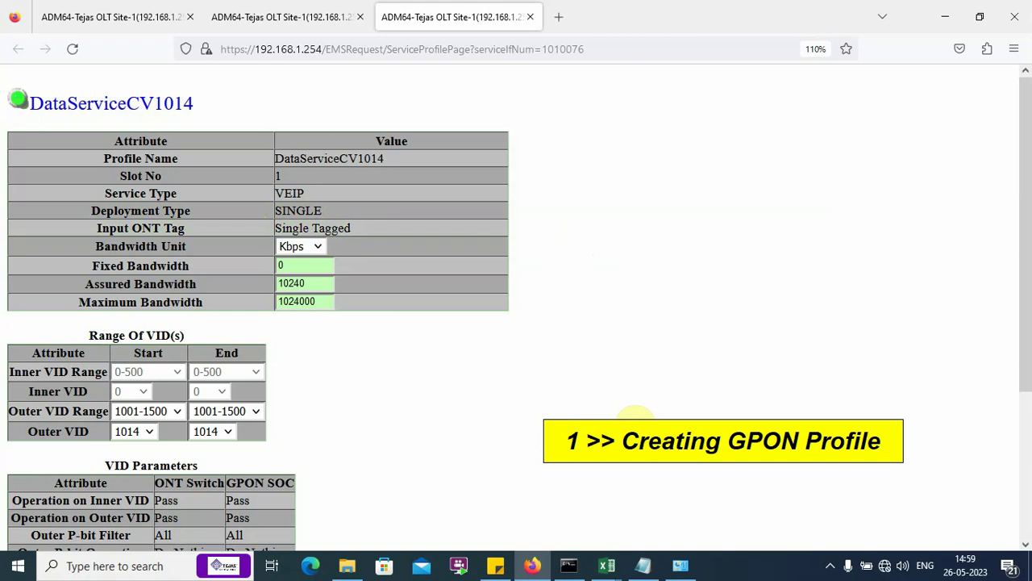
# Step: Compare the profile against the Connection note in Notepad, then return to the profile
pyautogui.click(644, 564)
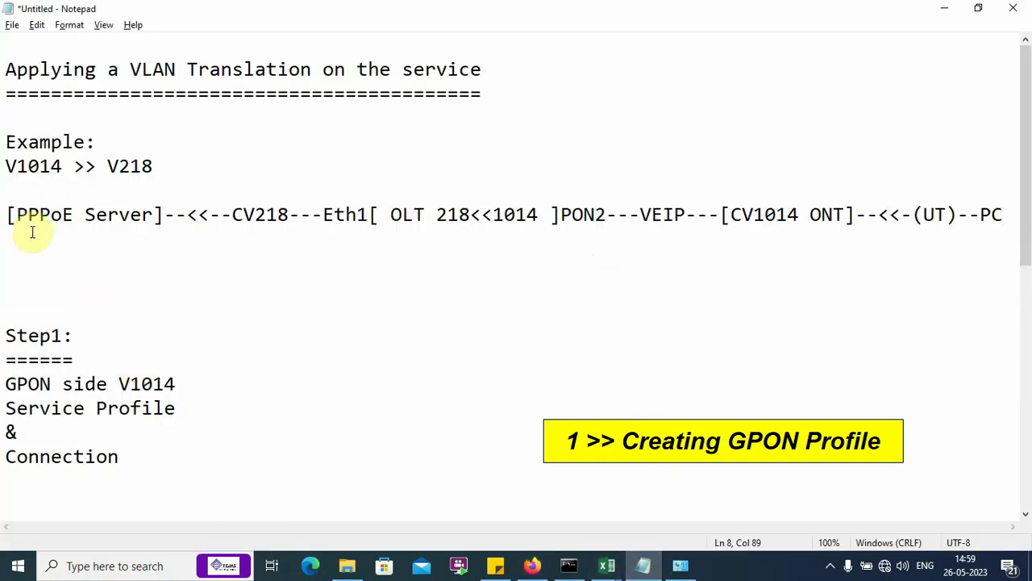
pyautogui.moveTo(6, 456); pyautogui.dragTo(239, 478)
pyautogui.click(239, 446)
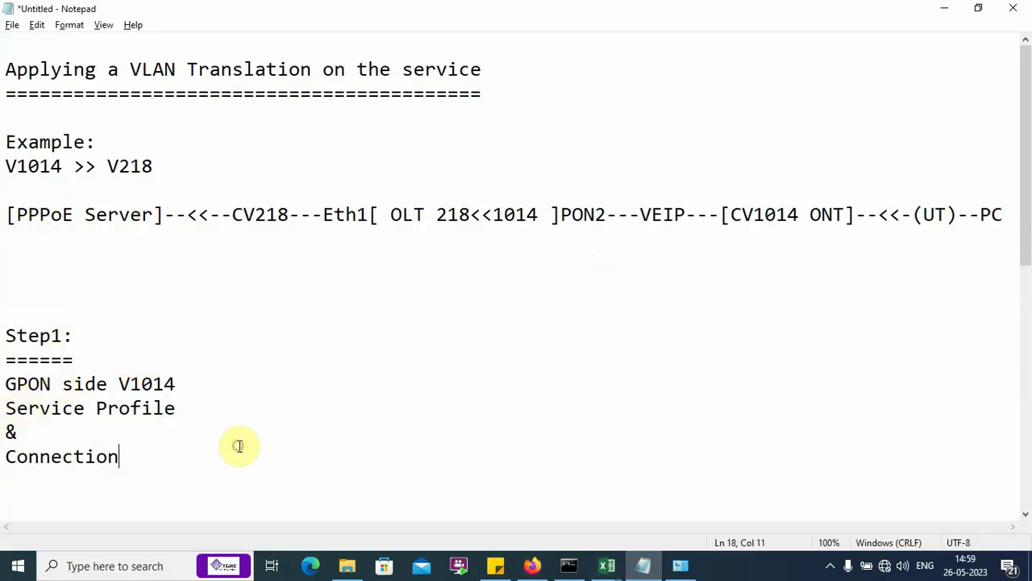
pyautogui.hotkey('alt', 'Tab')
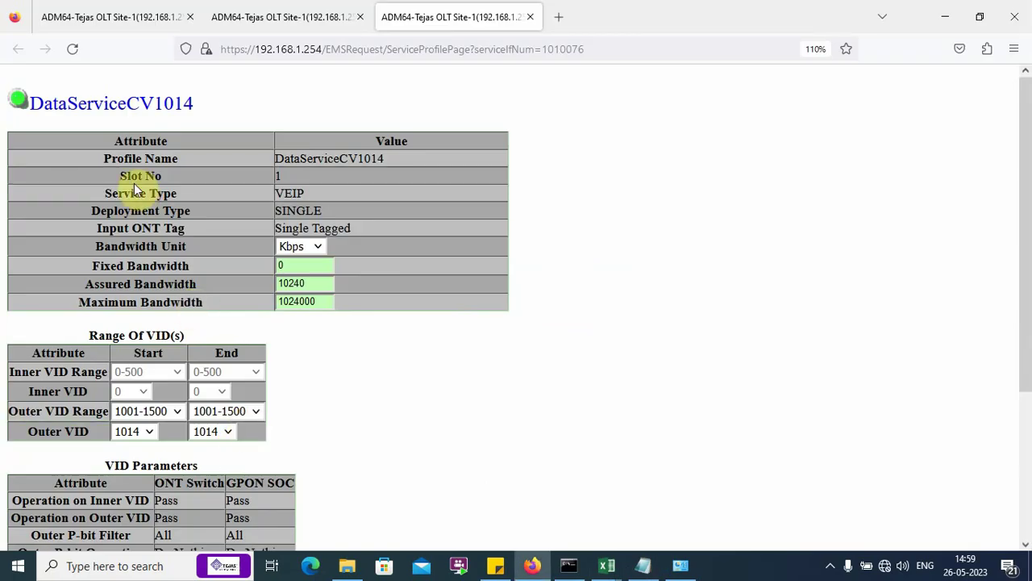
# Step: Close the profile tab and start a new connection from GPON Connections in a new tab
pyautogui.click(529, 18)
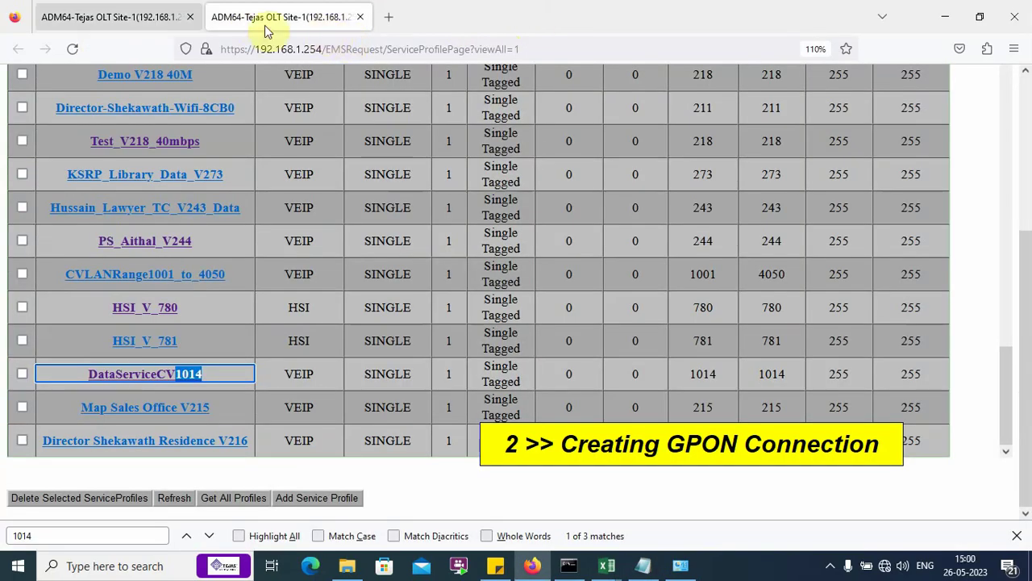
pyautogui.click(144, 15)
pyautogui.rightClick(103, 369)
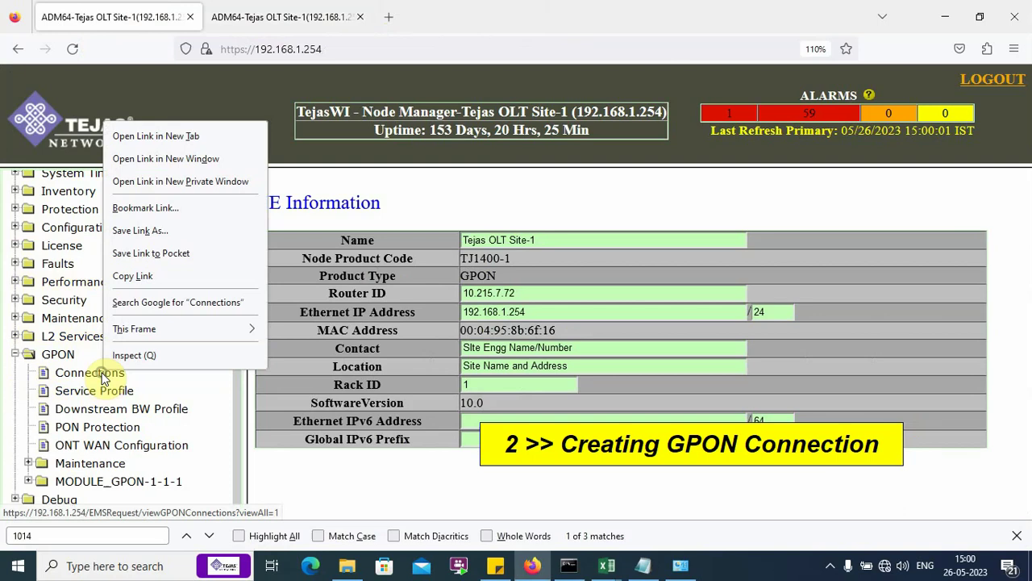
pyautogui.click(171, 141)
pyautogui.click(225, 16)
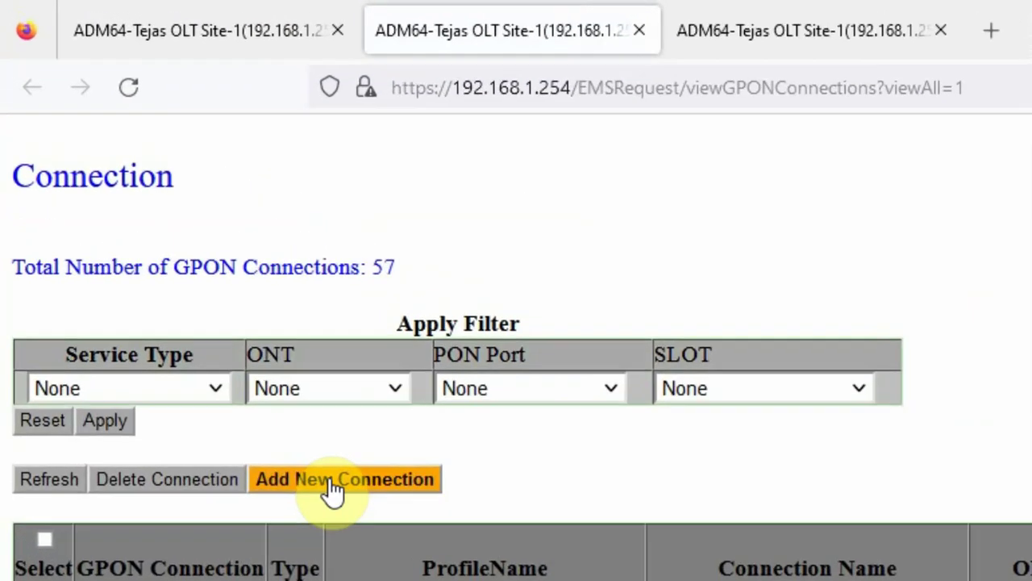
pyautogui.click(332, 484)
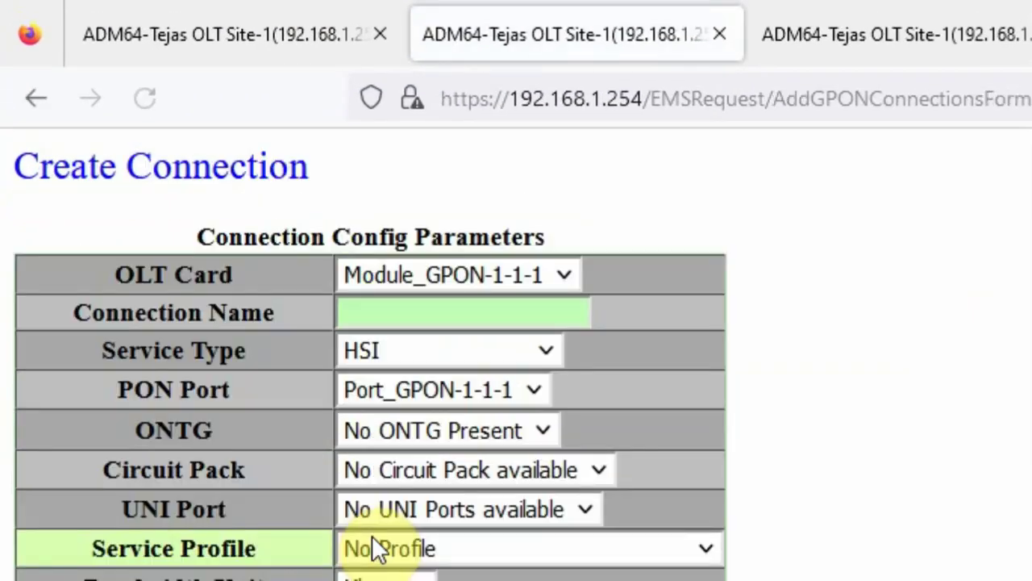
# Step: Name the connection DataServiceCV1014, type VEIP, on Port_GPON-1-1-2 and ONT-1-1-2-1
pyautogui.click(341, 277)
pyautogui.write('D')
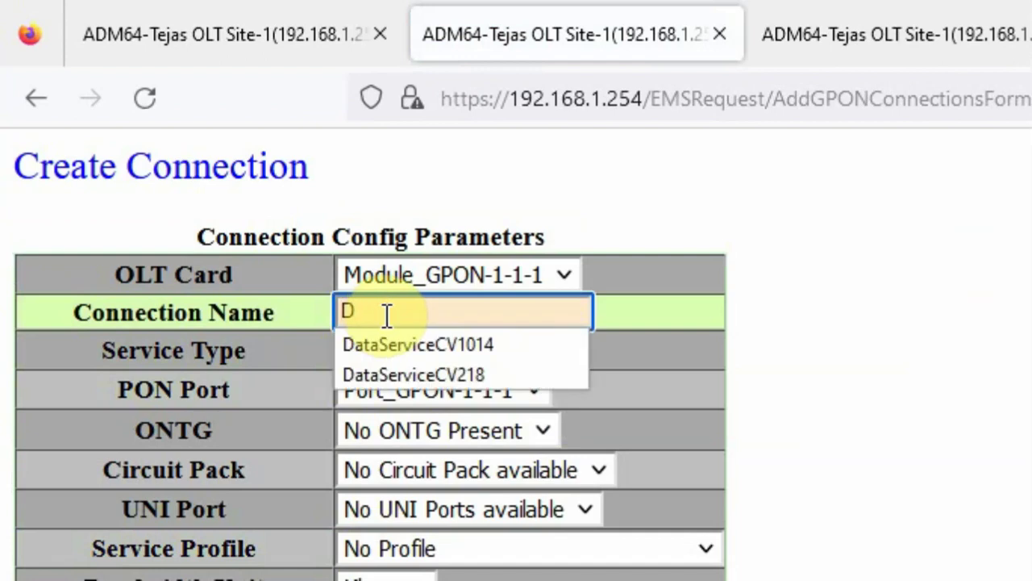
pyautogui.click(399, 335)
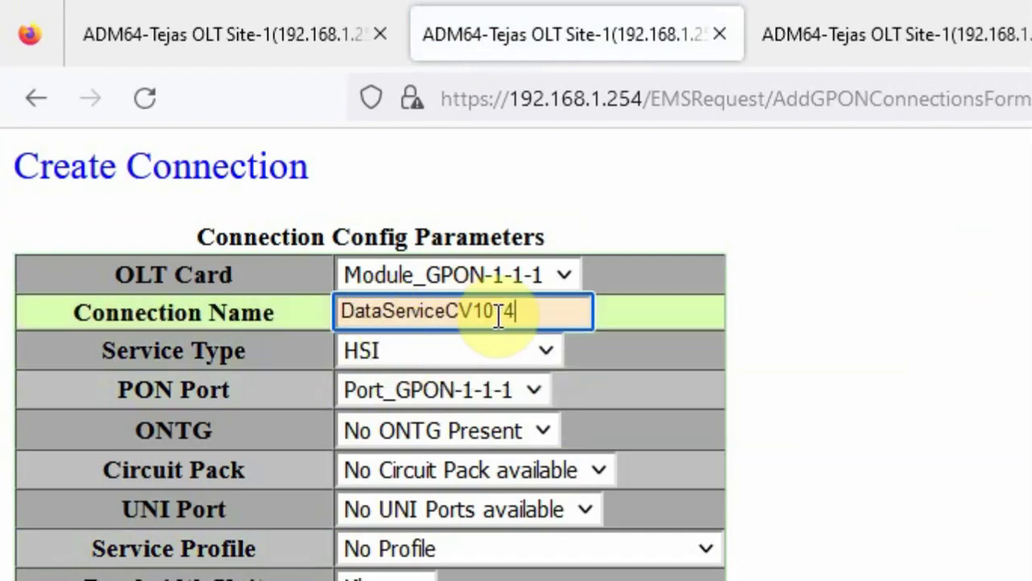
pyautogui.click(545, 352)
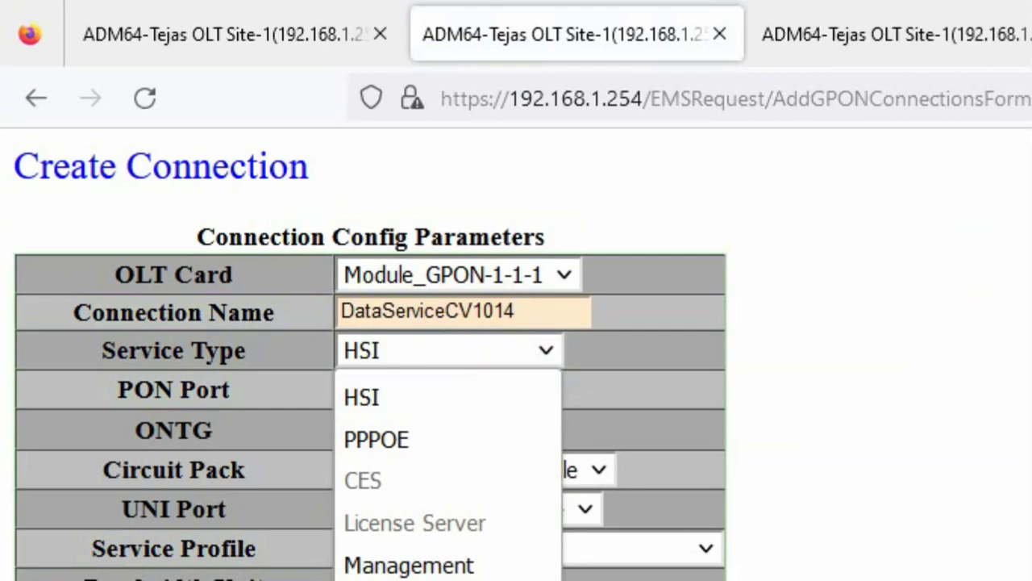
pyautogui.click(371, 580)
pyautogui.click(534, 388)
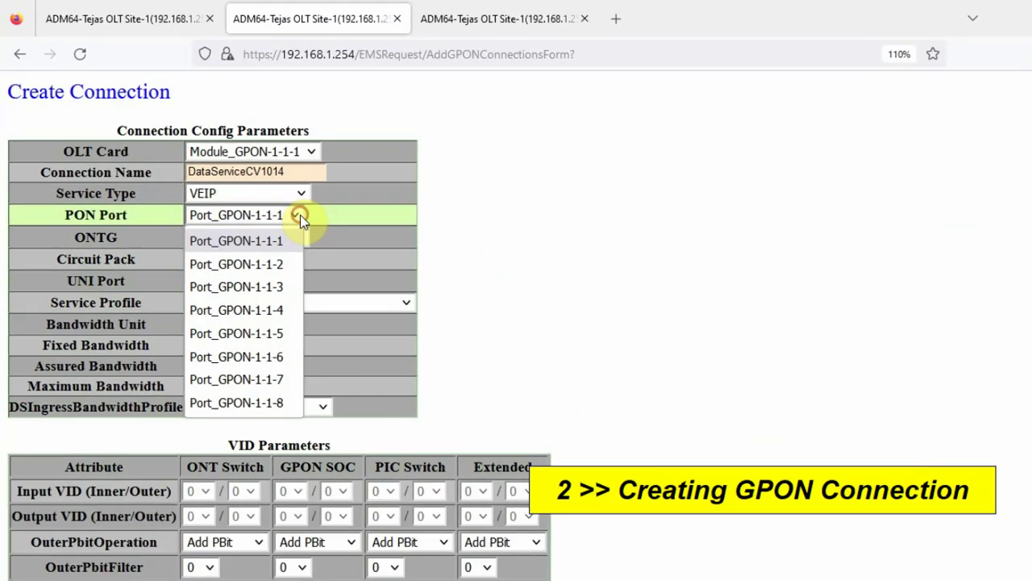
pyautogui.click(256, 239)
pyautogui.click(243, 217)
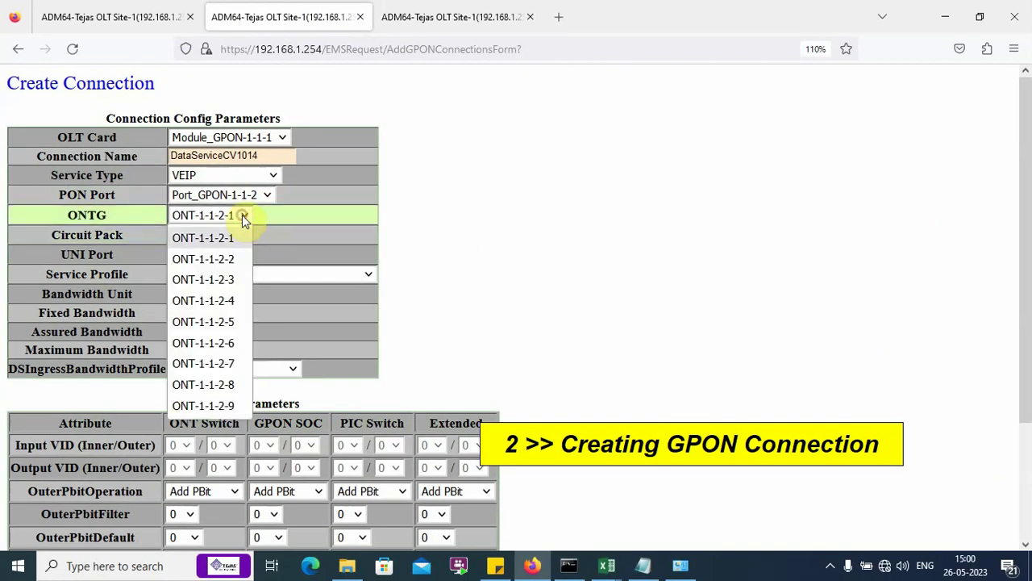
pyautogui.click(230, 239)
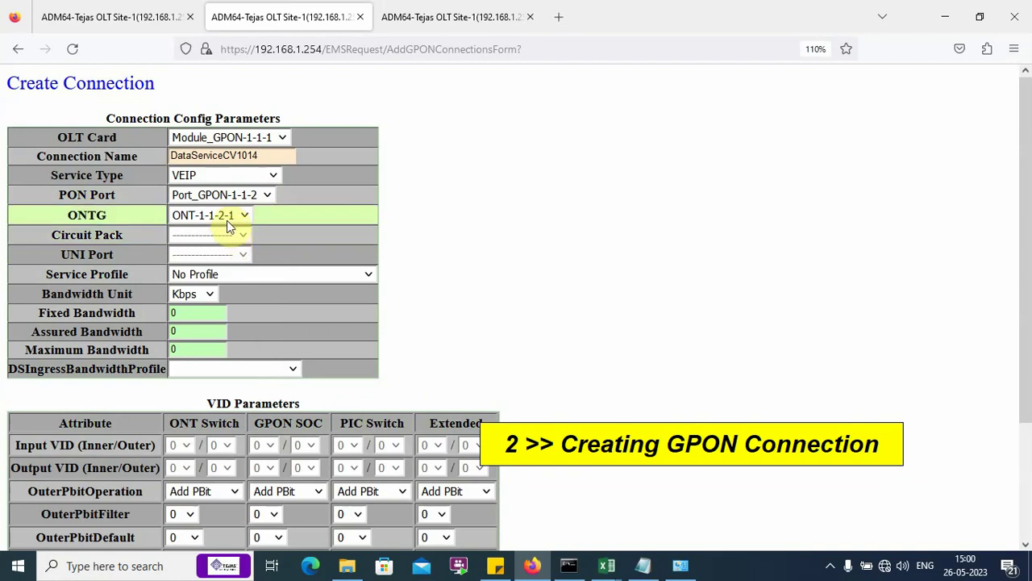
# Step: Assign the DataServiceCV1014 service profile and review the 10240/1024000 Kbps bandwidth and VID 1014
pyautogui.click(370, 275)
pyautogui.scroll(-8, 351, 465)
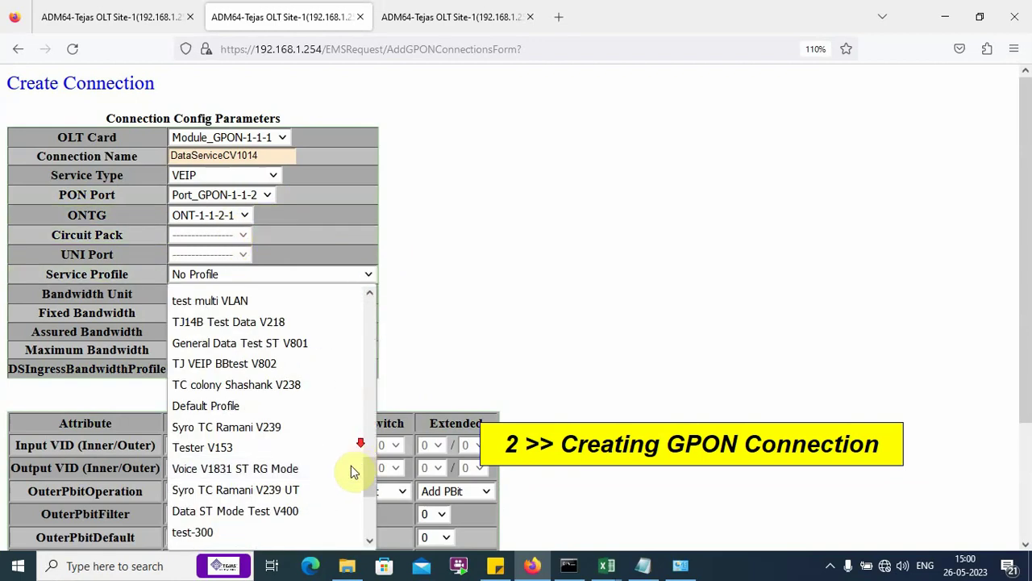
pyautogui.click(276, 536)
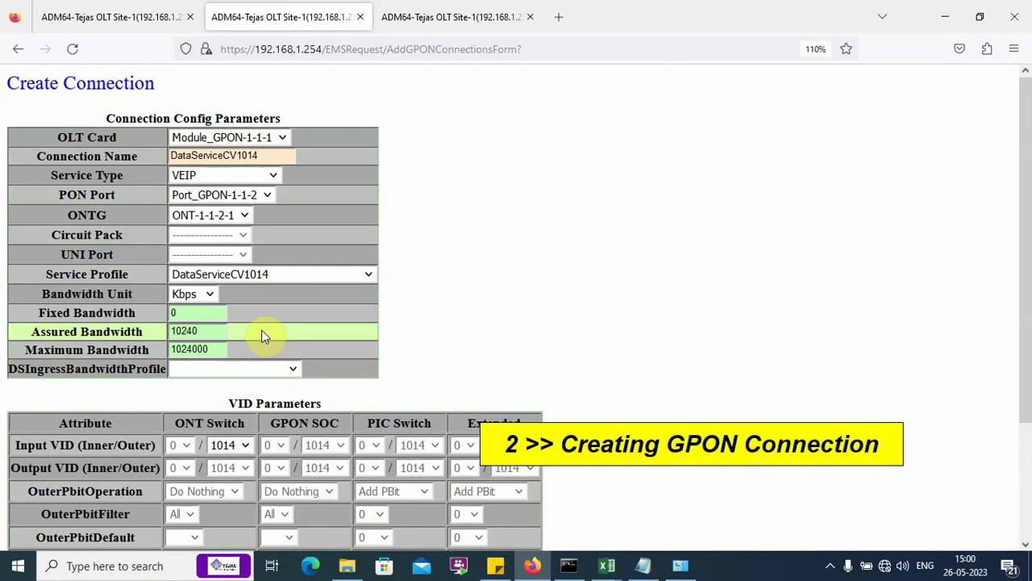
pyautogui.scroll(-3, 548, 302)
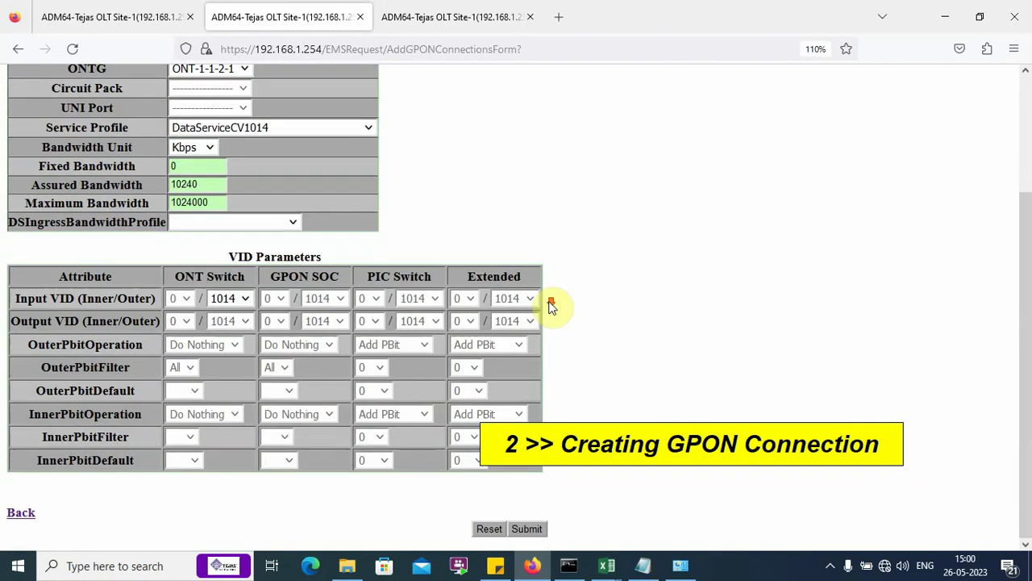
pyautogui.scroll(3, 258, 229)
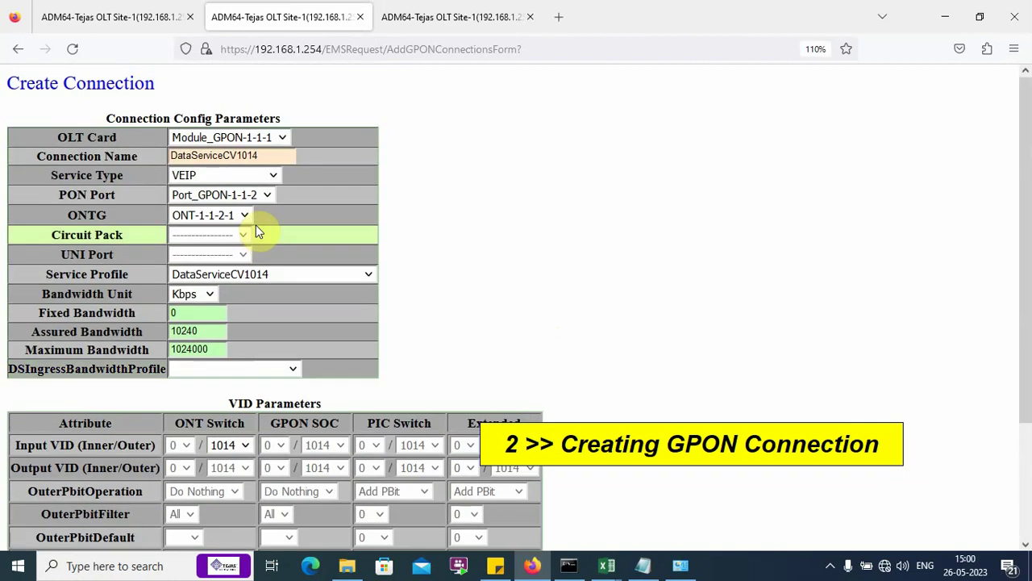
pyautogui.scroll(-3, 546, 292)
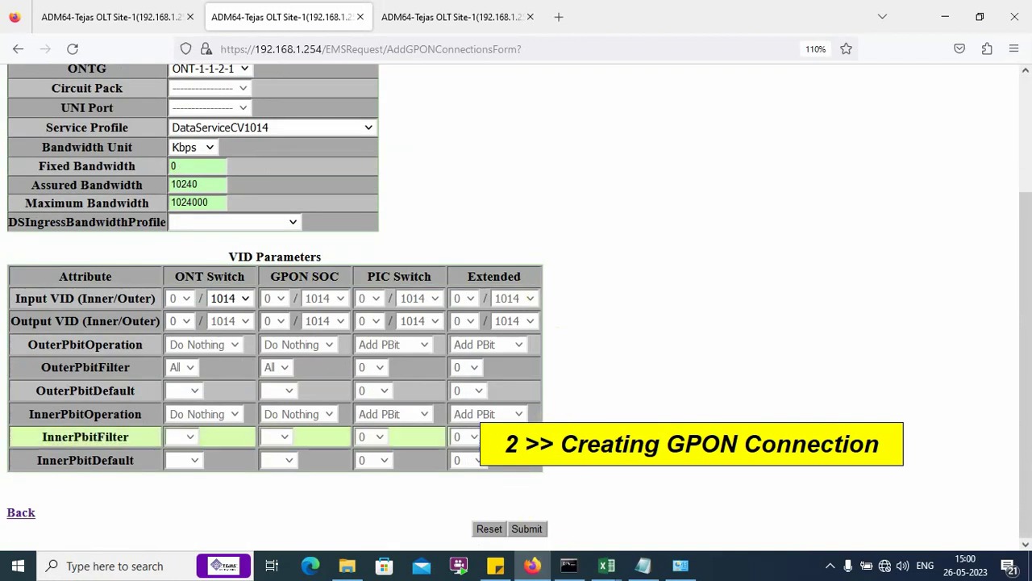
pyautogui.scroll(3, 352, 373)
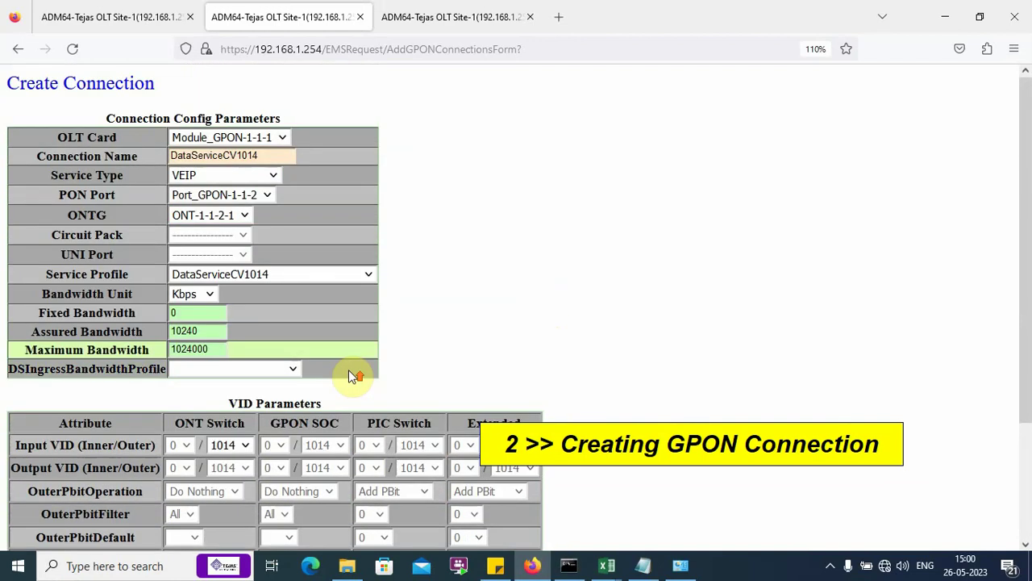
# Step: Open GPON Maintenance > Manage ONT in a new tab to view the ONT list
pyautogui.click(103, 12)
pyautogui.click(93, 471)
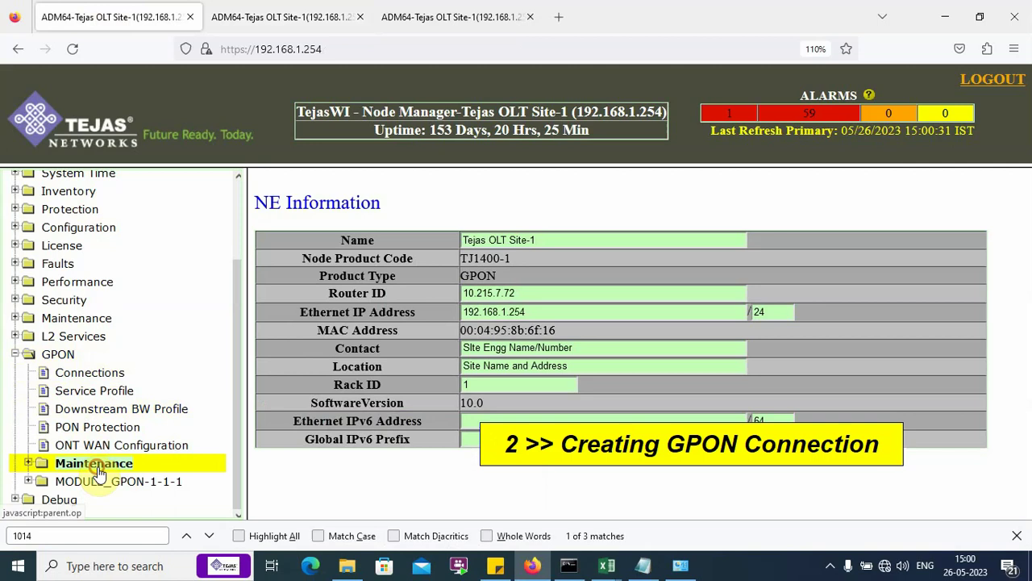
pyautogui.rightClick(101, 470)
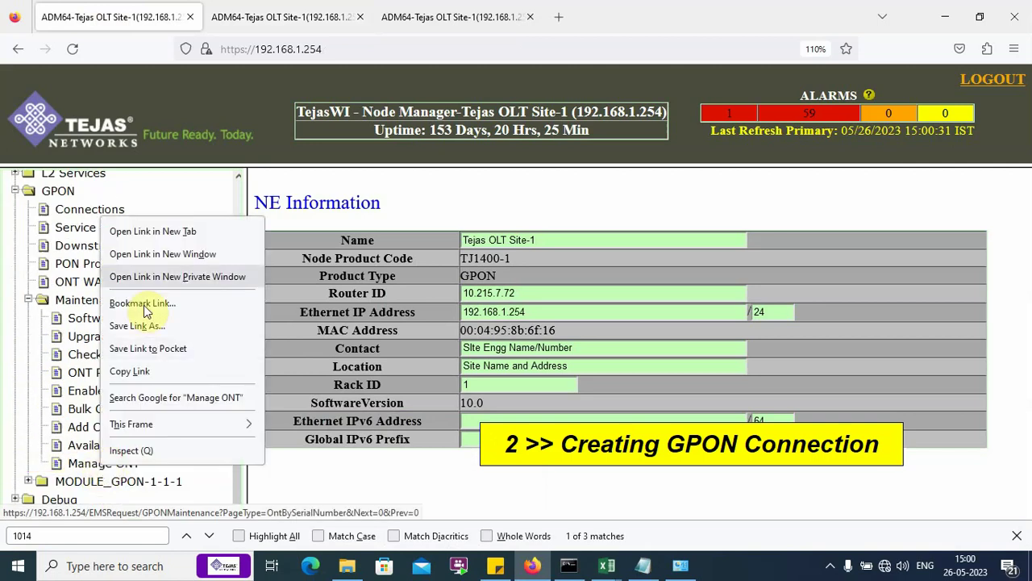
pyautogui.click(174, 230)
pyautogui.click(241, 26)
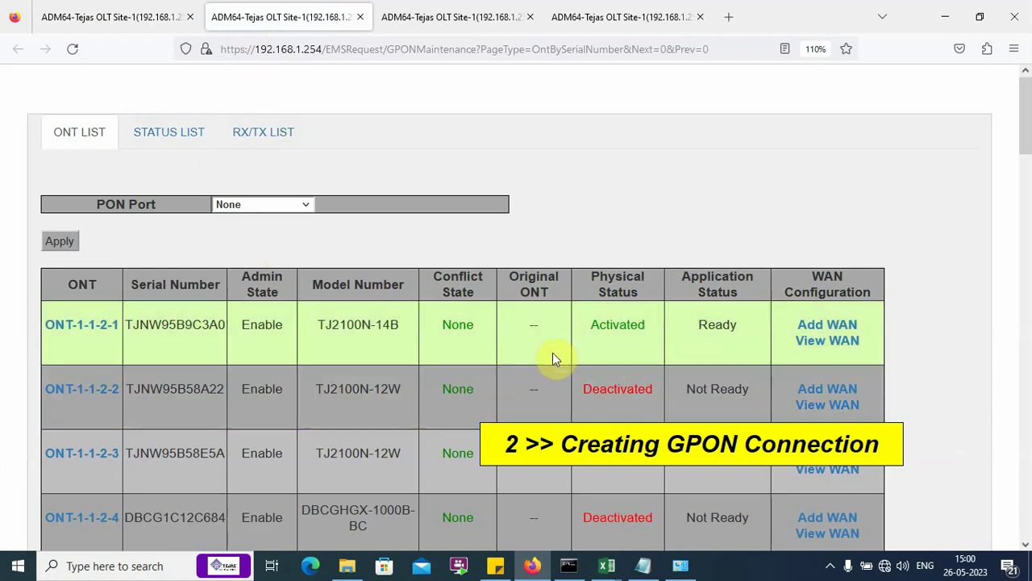
# Step: Refresh ONT-1-1-2-1's RX/TX power readings (-9.112 dBm RX) and return to the main page
pyautogui.click(266, 134)
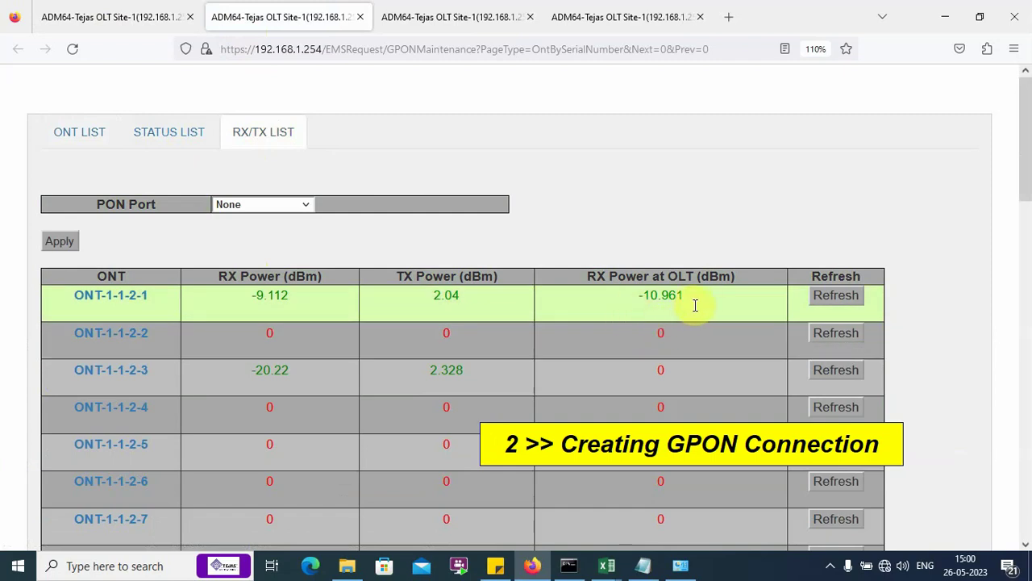
pyautogui.click(839, 304)
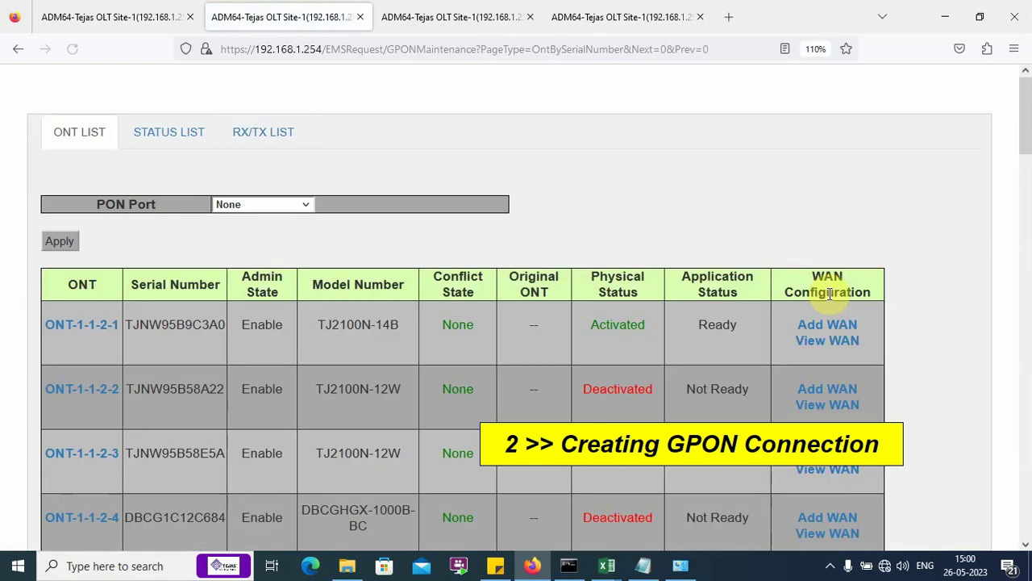
pyautogui.click(263, 137)
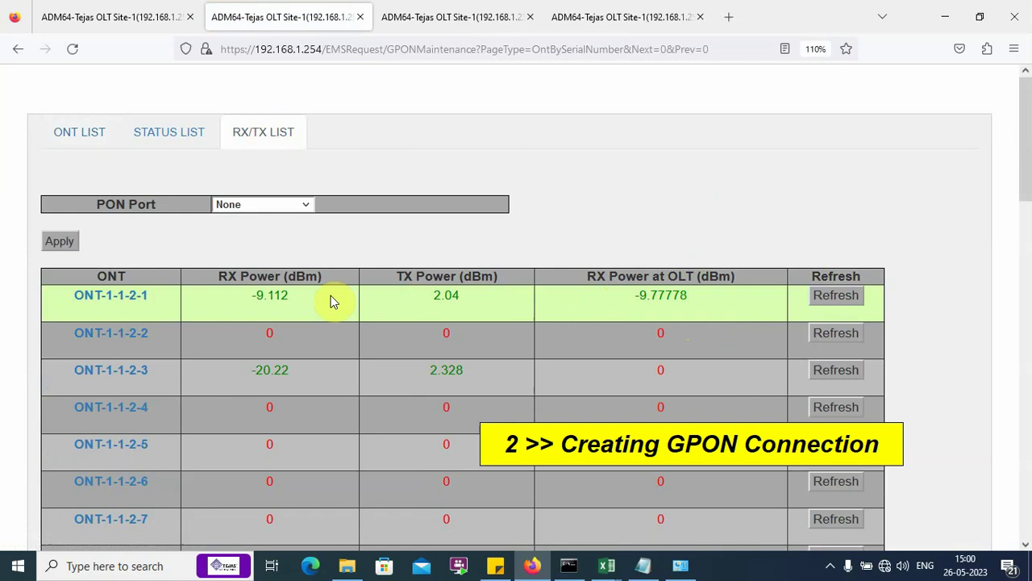
pyautogui.click(121, 17)
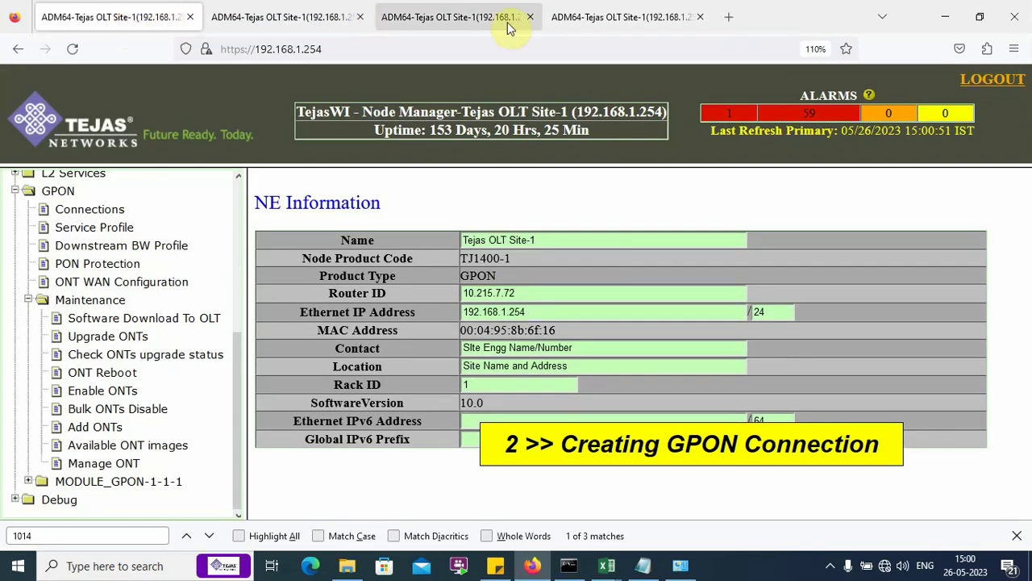
# Step: Submit the DataServiceCV1014 connection form and confirm with Yes
pyautogui.click(433, 17)
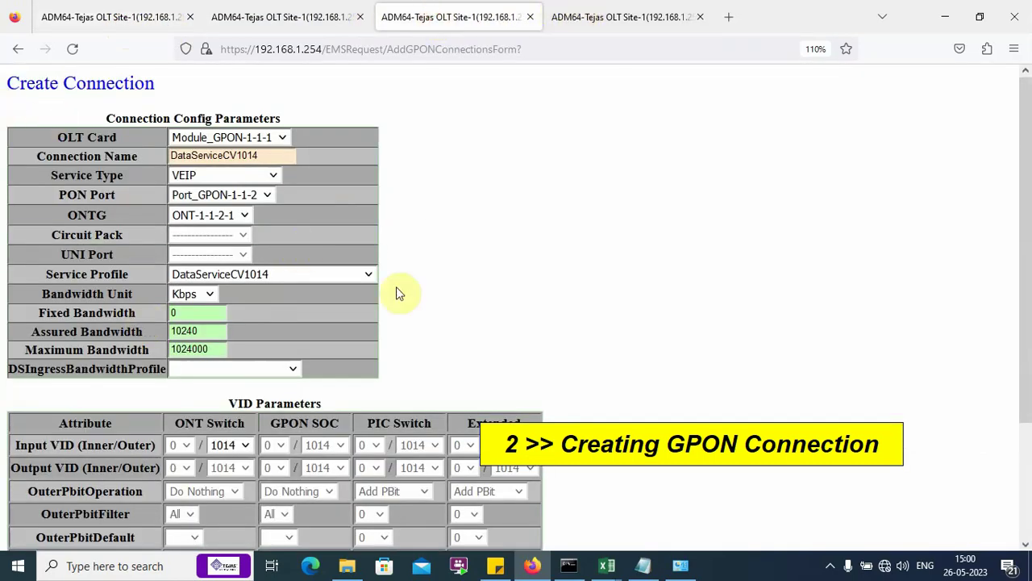
pyautogui.scroll(-3, 654, 314)
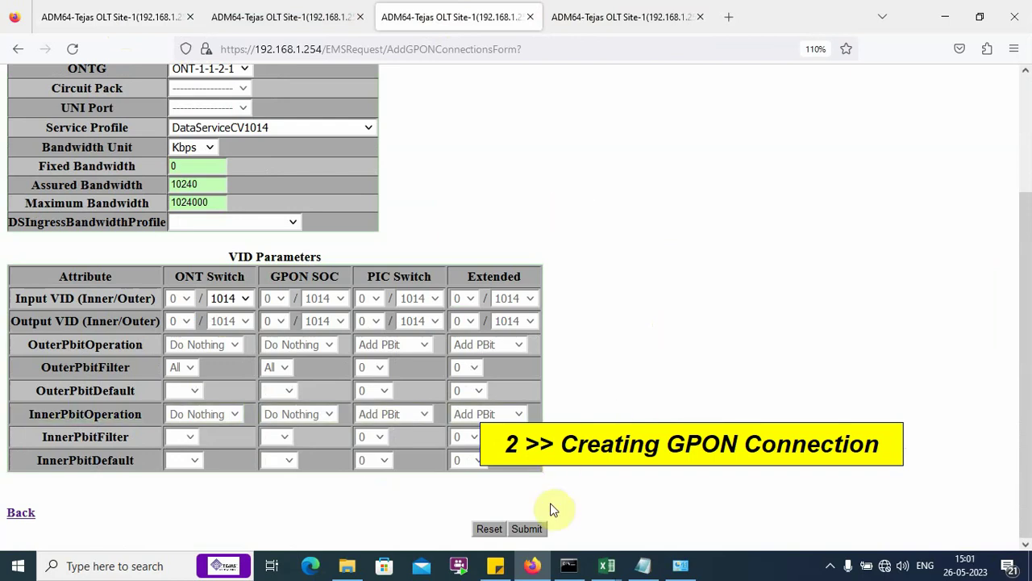
pyautogui.click(527, 529)
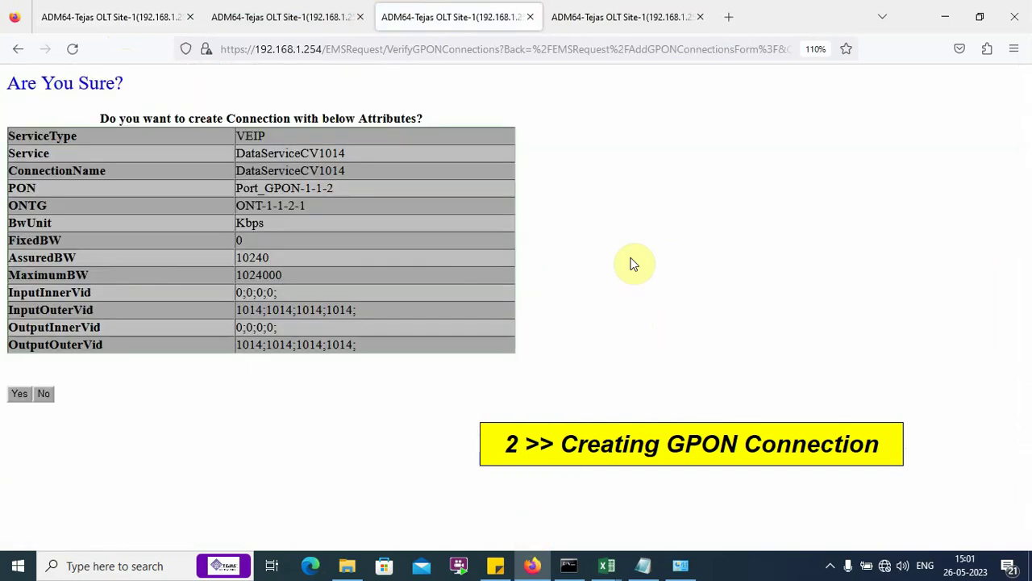
pyautogui.click(18, 394)
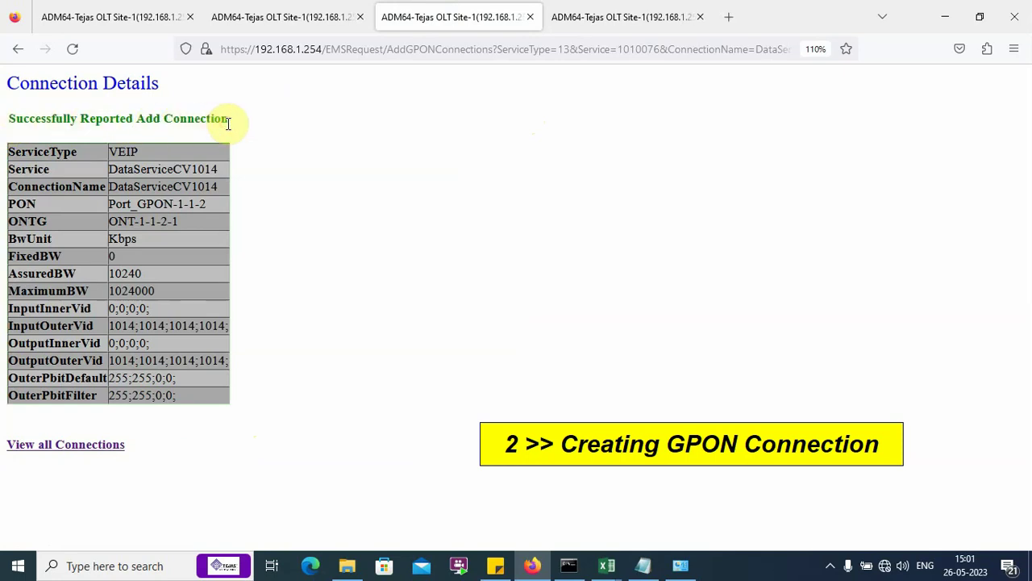
# Step: Close the ONT maintenance tab and open View all Connections
pyautogui.click(259, 12)
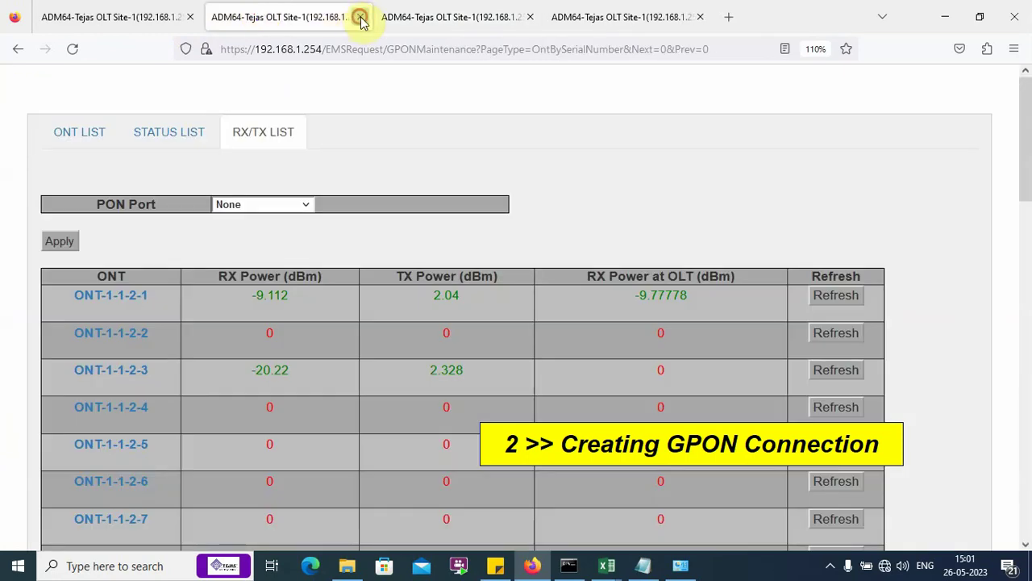
pyautogui.click(361, 17)
pyautogui.click(161, 16)
pyautogui.click(282, 17)
pyautogui.click(120, 444)
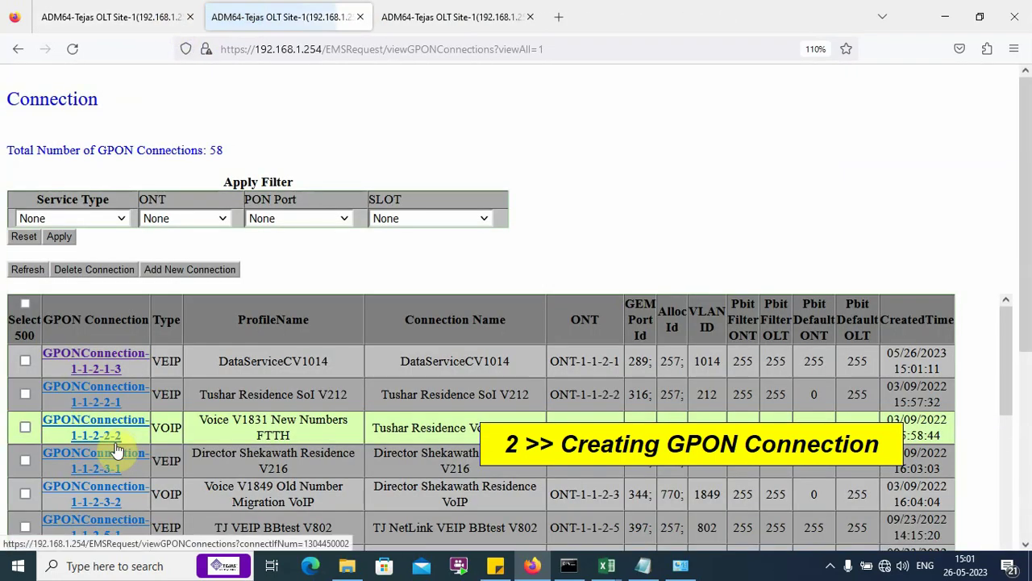
# Step: Filter the connection list to ONT-1-1-2-1 and apply it
pyautogui.click(221, 219)
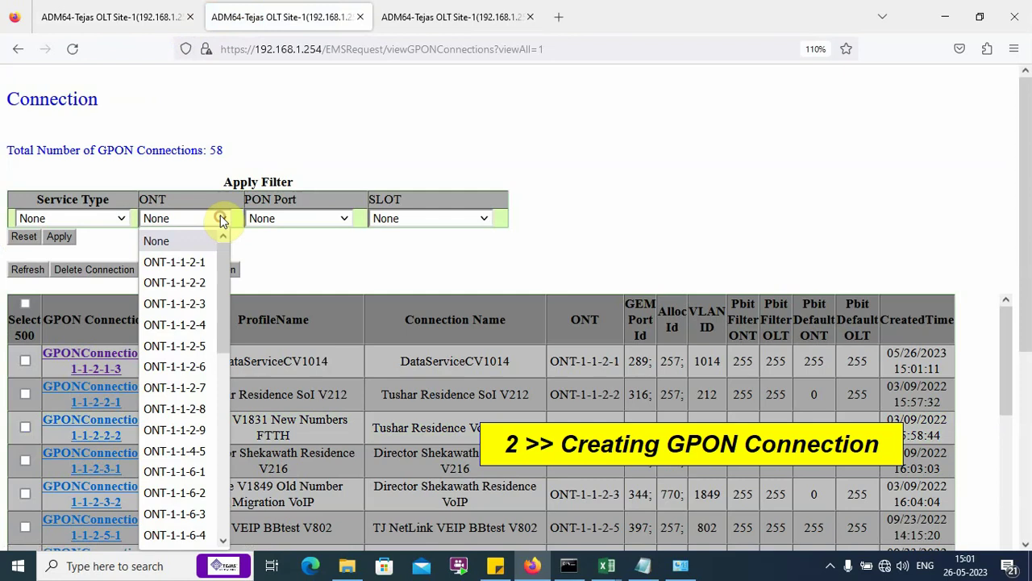
pyautogui.click(194, 262)
pyautogui.click(61, 237)
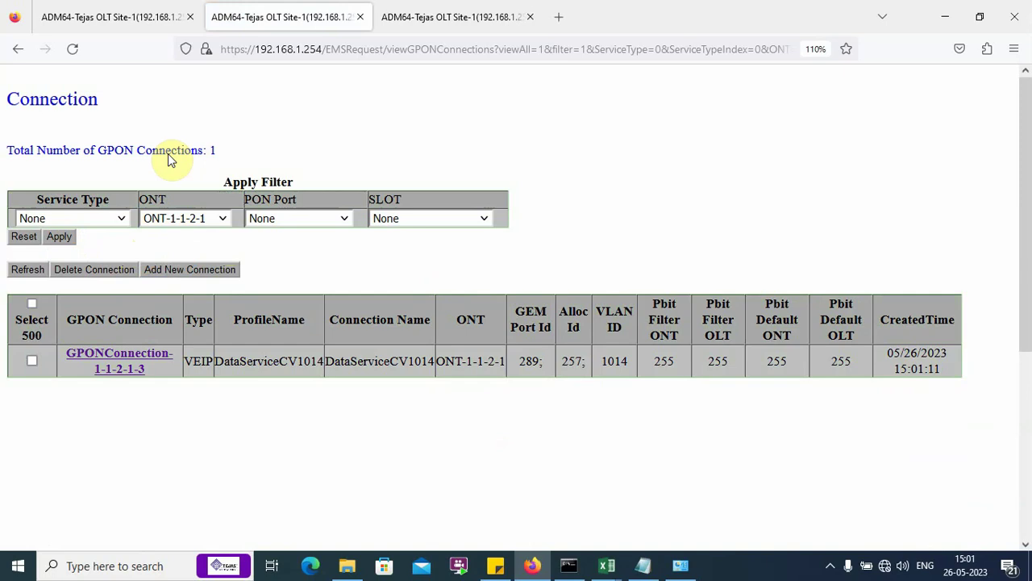
pyautogui.click(652, 565)
pyautogui.scroll(-3, 8, 336)
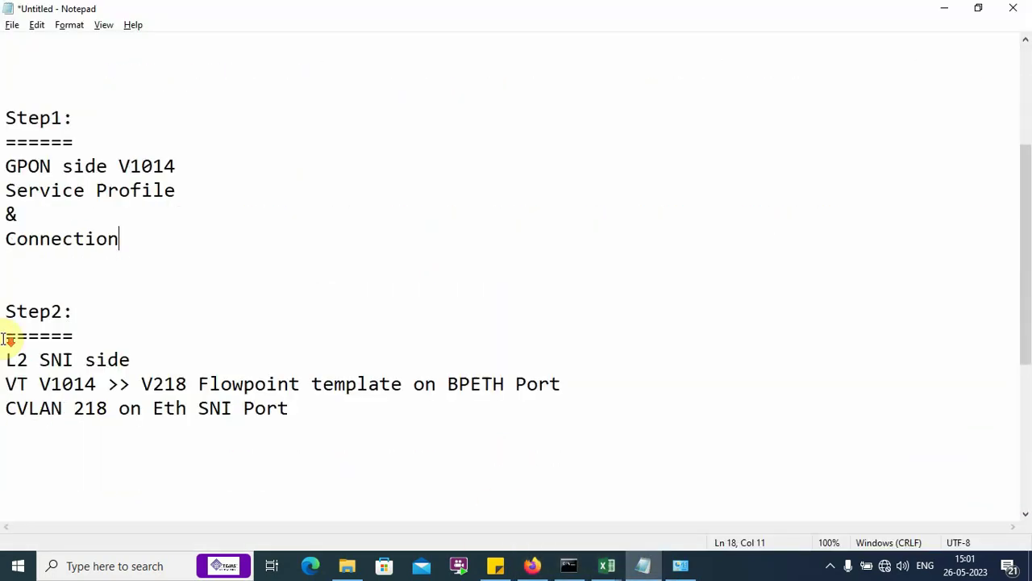
pyautogui.click(2, 311)
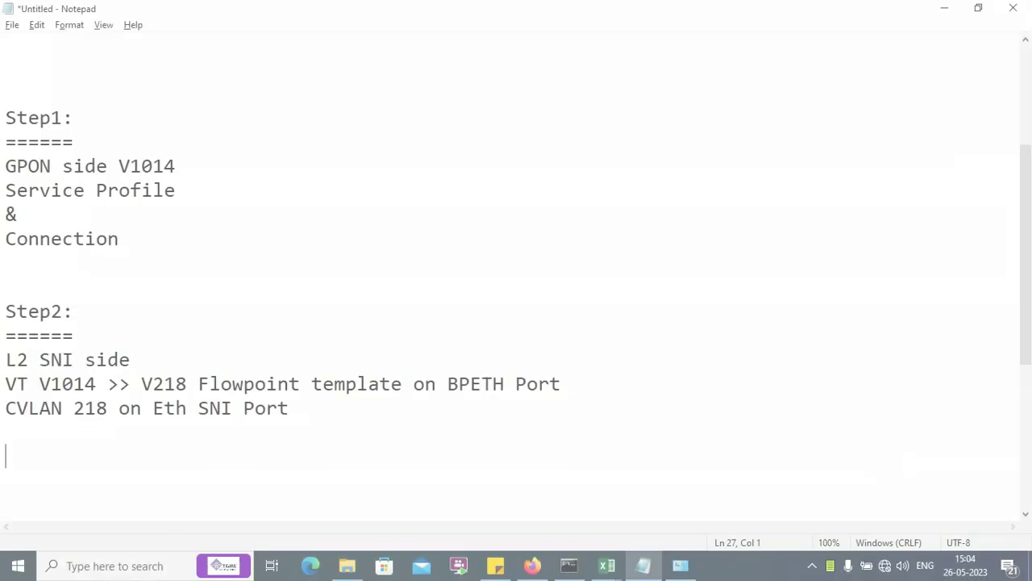
pyautogui.moveTo(3, 307); pyautogui.dragTo(327, 433)
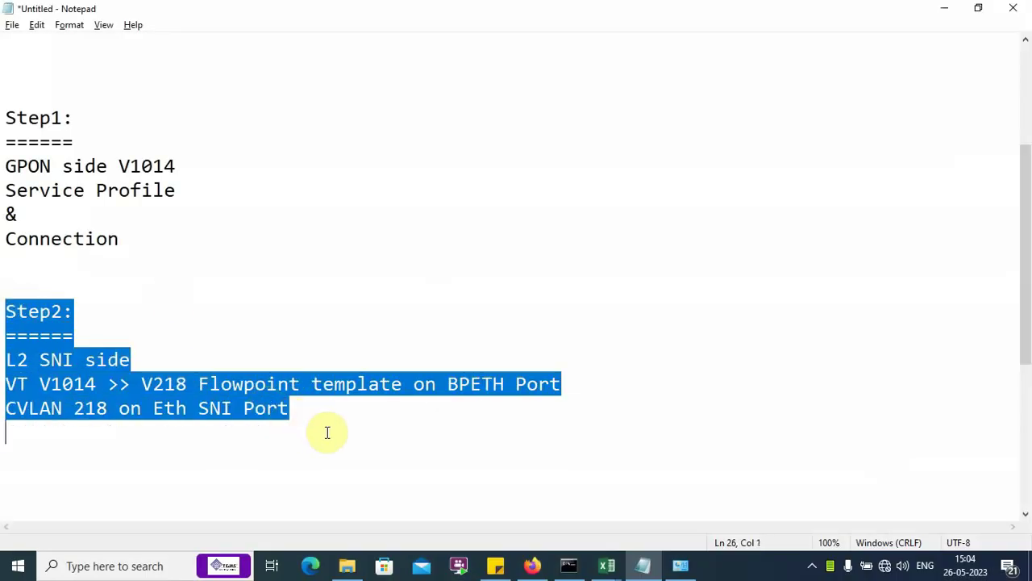
pyautogui.click(328, 433)
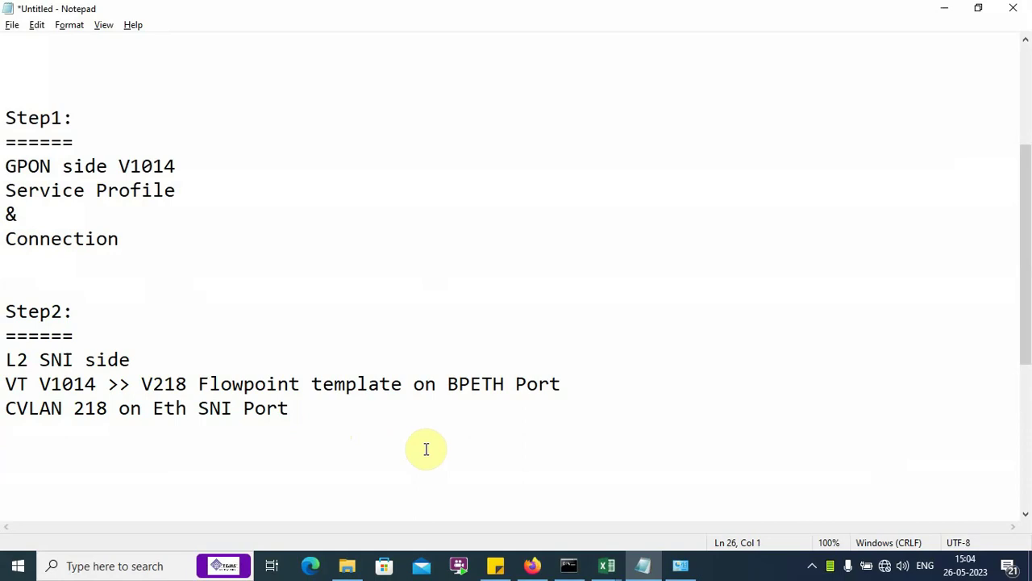
pyautogui.click(534, 564)
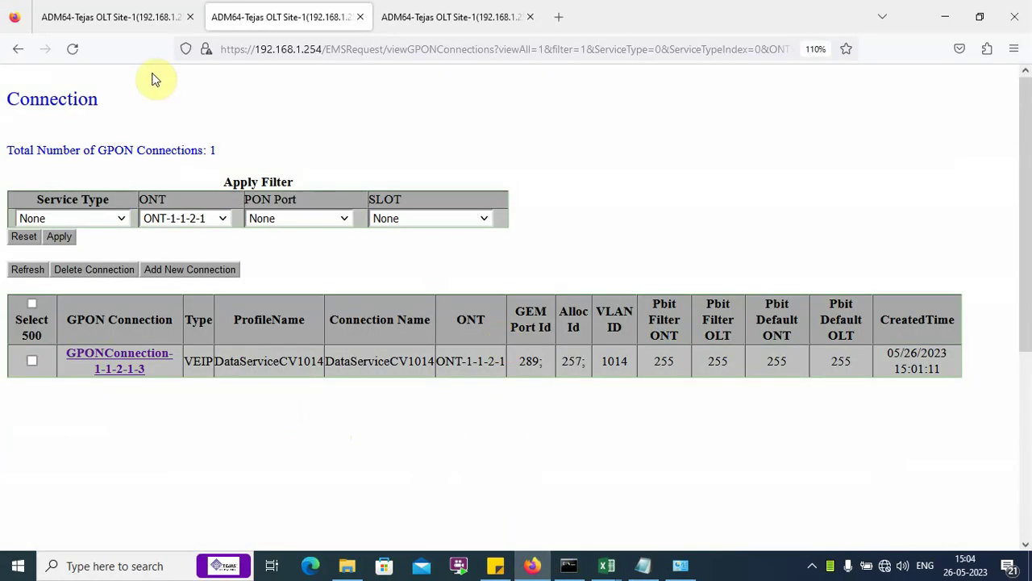
# Step: Close the two extra tabs and collapse the GPON folder
pyautogui.click(363, 17)
pyautogui.click(362, 18)
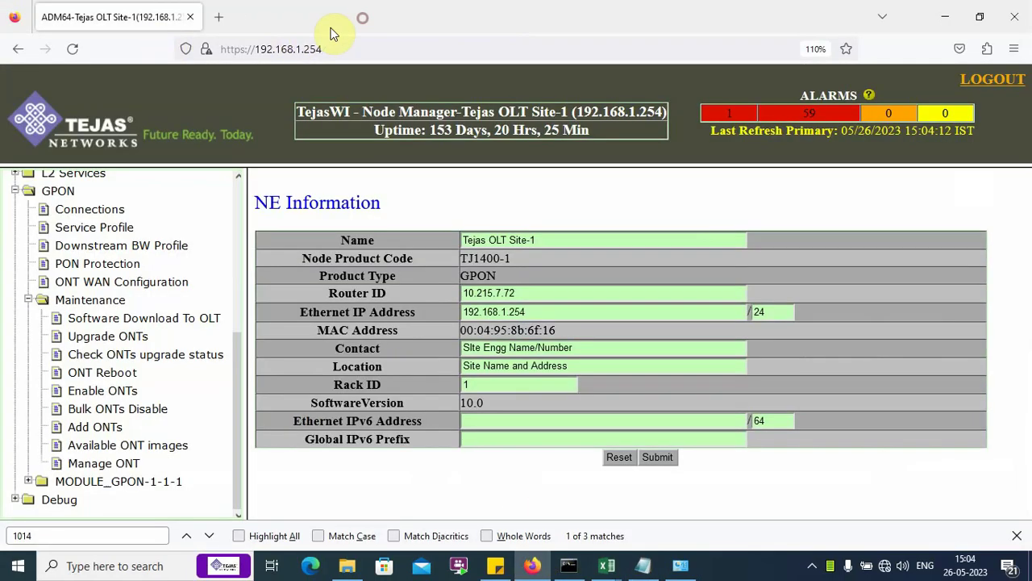
pyautogui.click(16, 190)
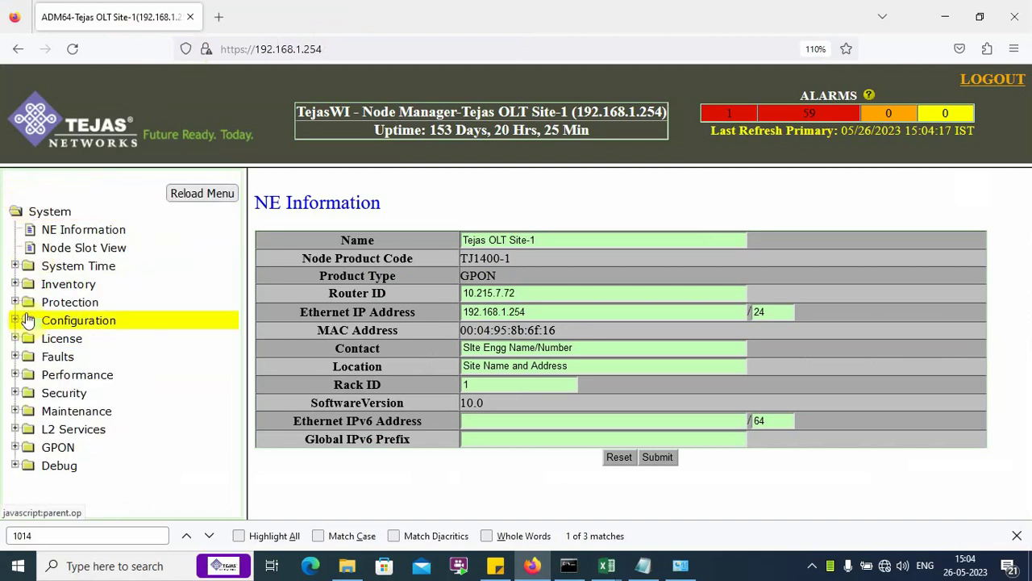
# Step: Open Flow Point Templates under L2 Services > Service Switch-1 > Services Provisioning
pyautogui.click(81, 433)
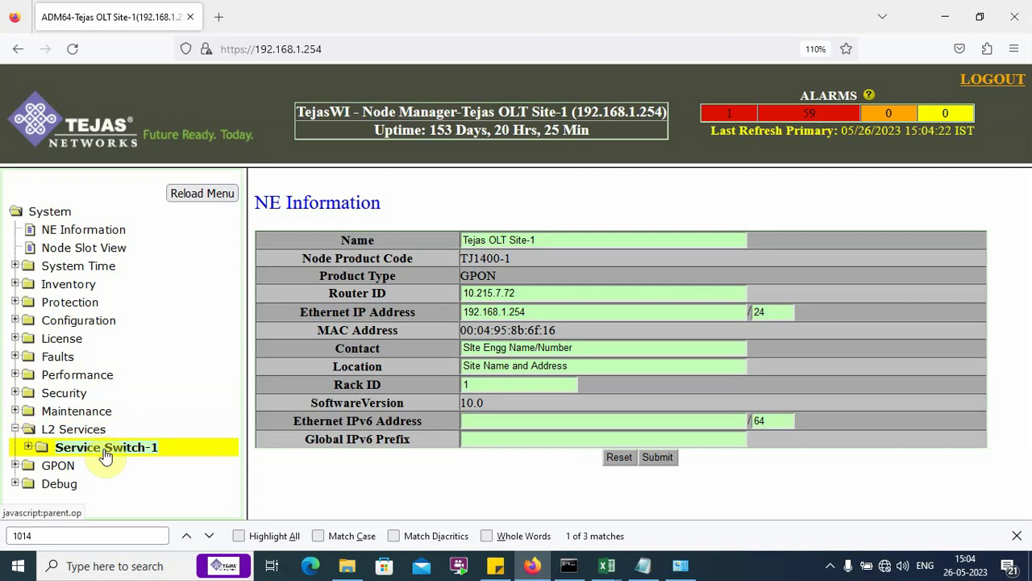
pyautogui.click(97, 448)
pyautogui.scroll(-5, 178, 440)
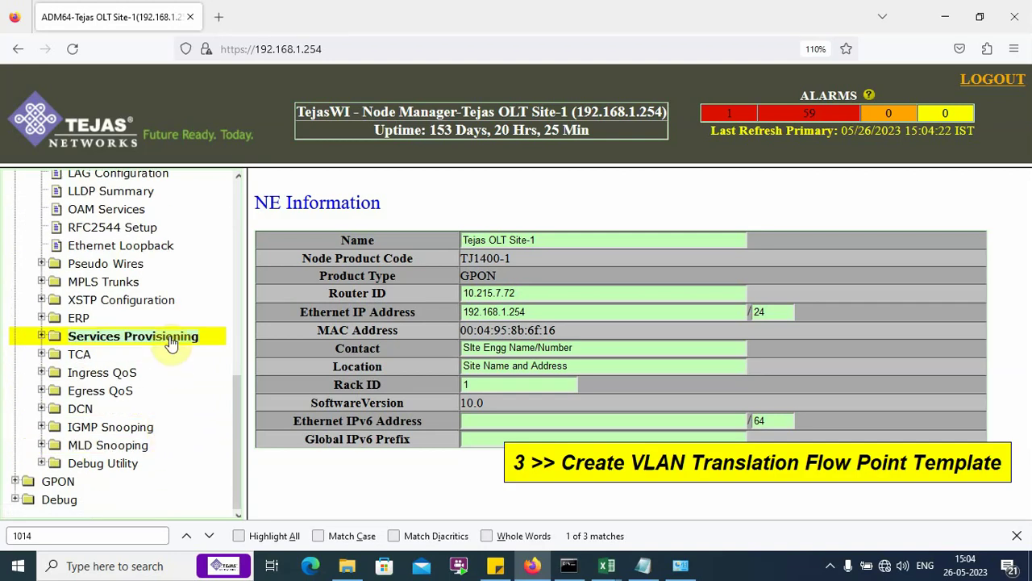
pyautogui.click(185, 338)
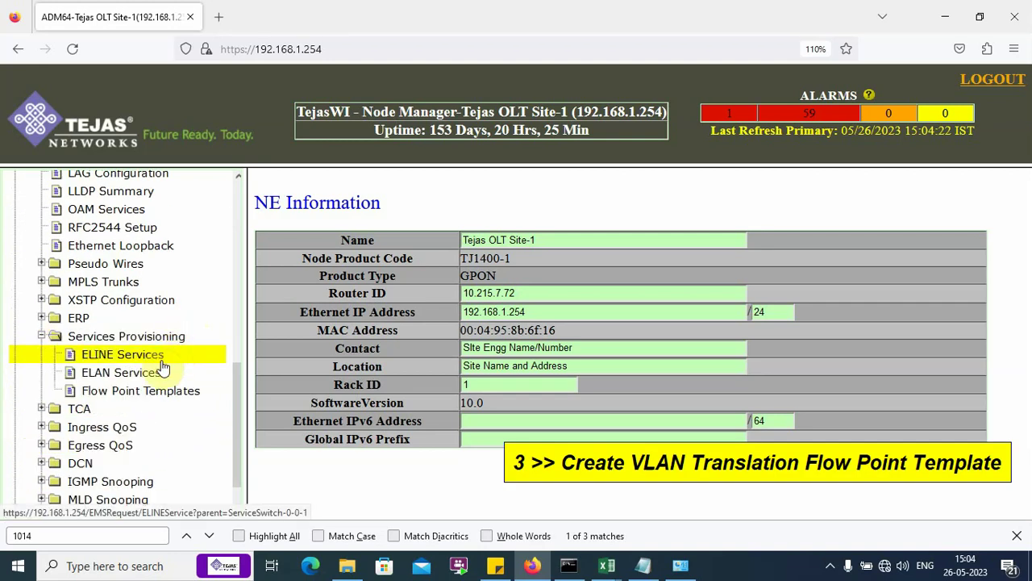
pyautogui.click(181, 395)
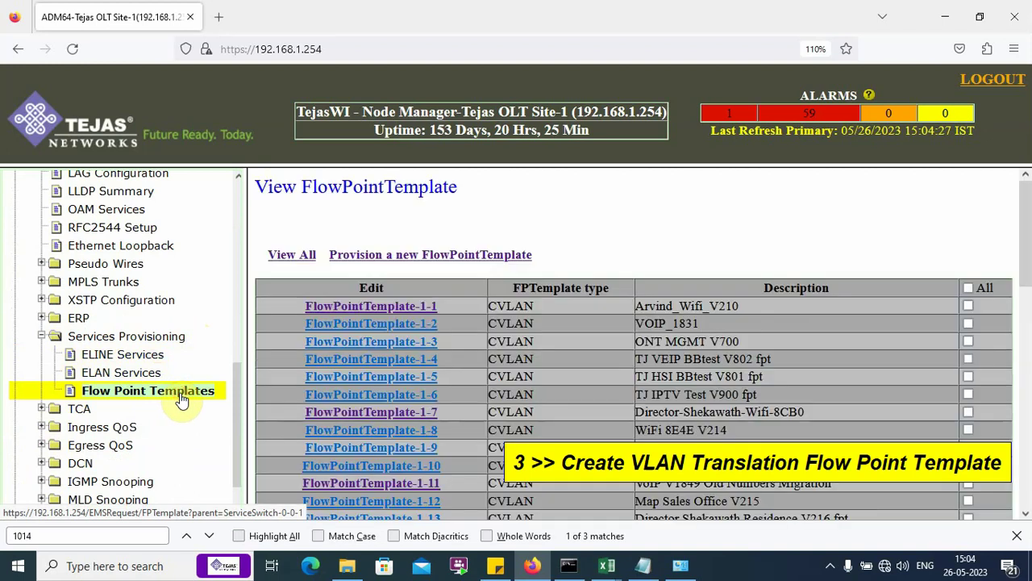
pyautogui.rightClick(483, 255)
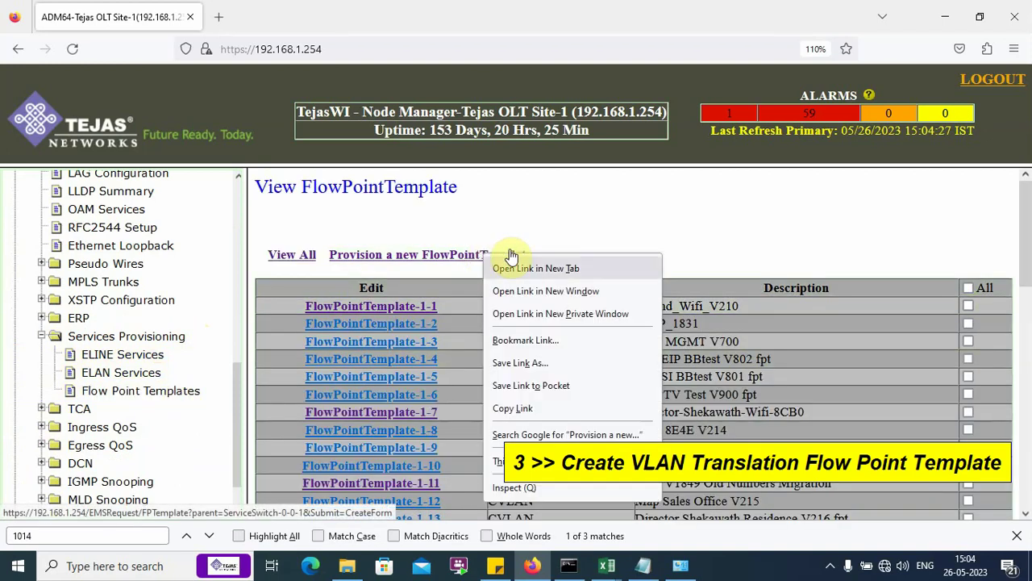
# Step: Open a new flow point template form with VLAN translation turned on
pyautogui.click(516, 268)
pyautogui.click(313, 19)
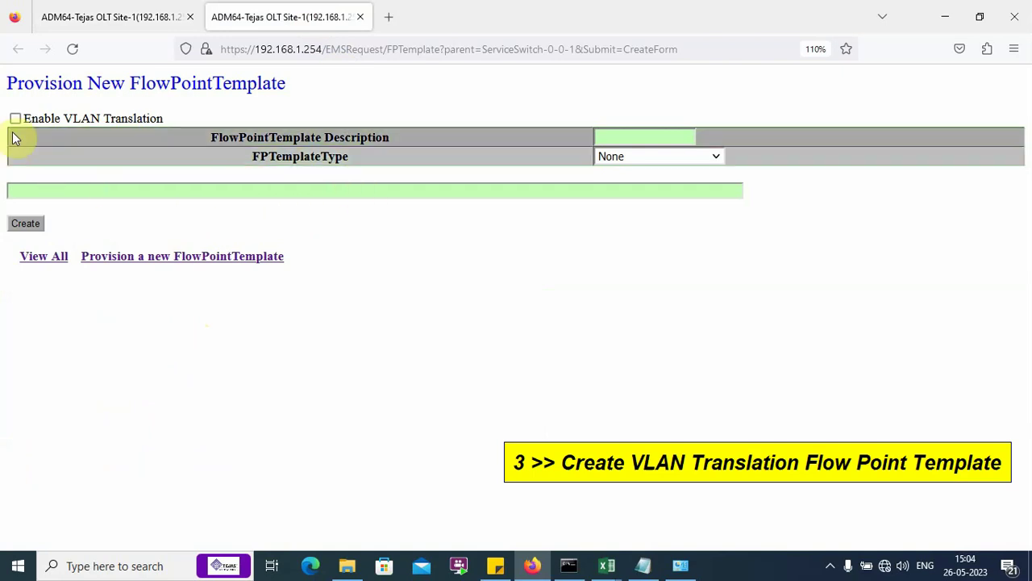
pyautogui.moveTo(24, 119); pyautogui.dragTo(173, 122)
pyautogui.click(183, 114)
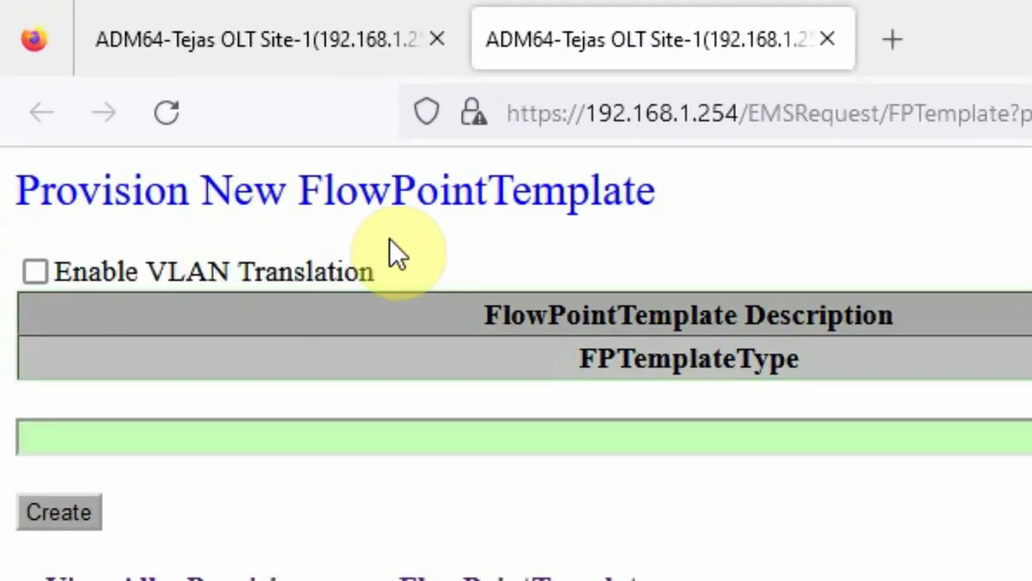
pyautogui.click(45, 270)
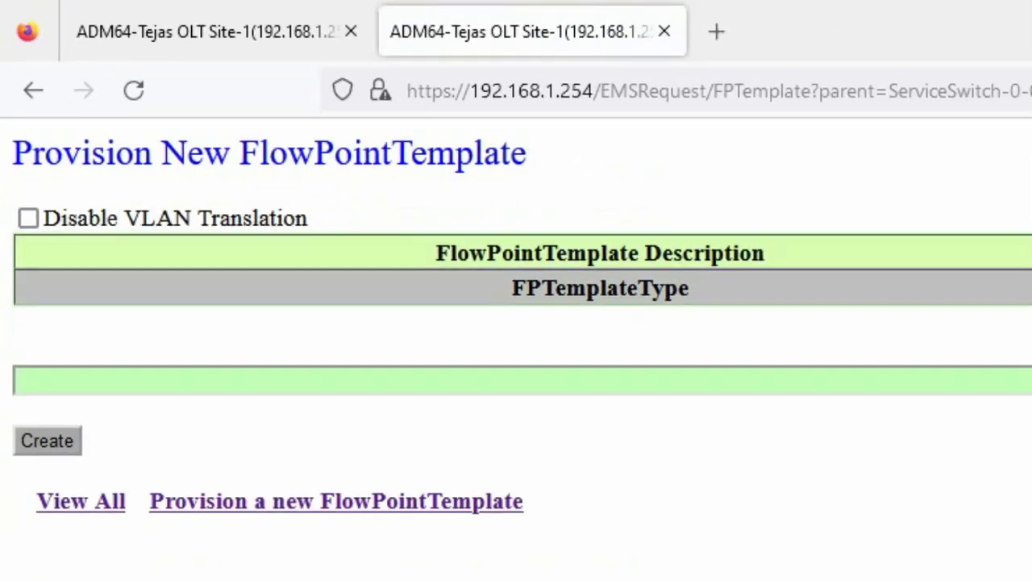
# Step: Describe the template as VTrans1014to218, type CVLAN, with CVLAN Range 1014
pyautogui.click(793, 166)
pyautogui.write('V')
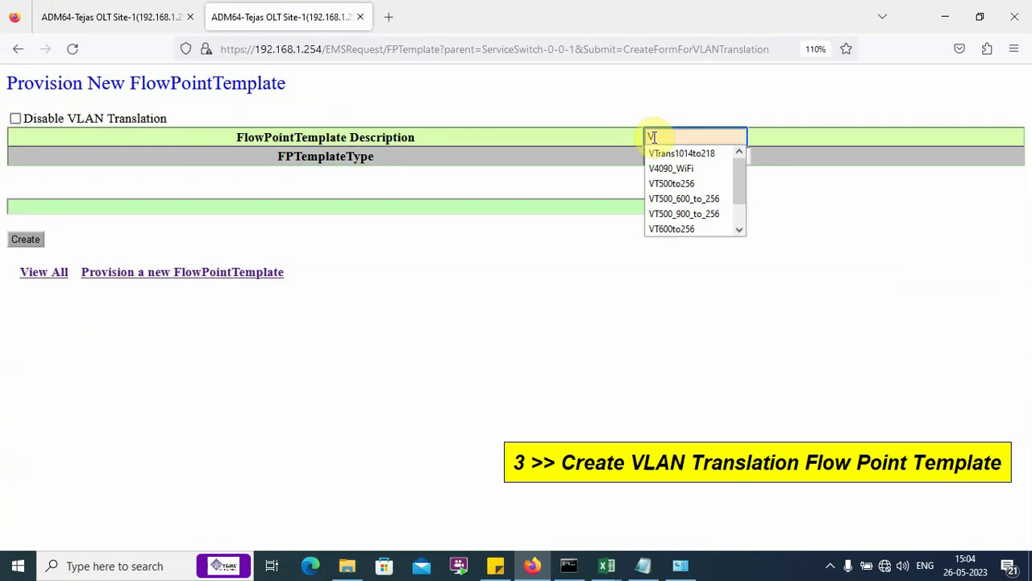
pyautogui.click(660, 153)
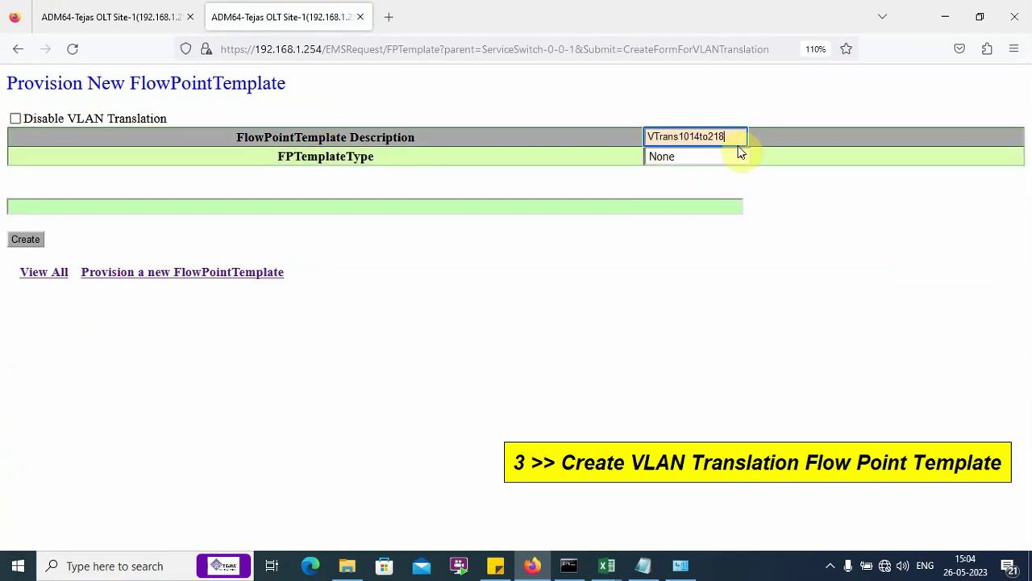
pyautogui.click(742, 154)
pyautogui.click(676, 200)
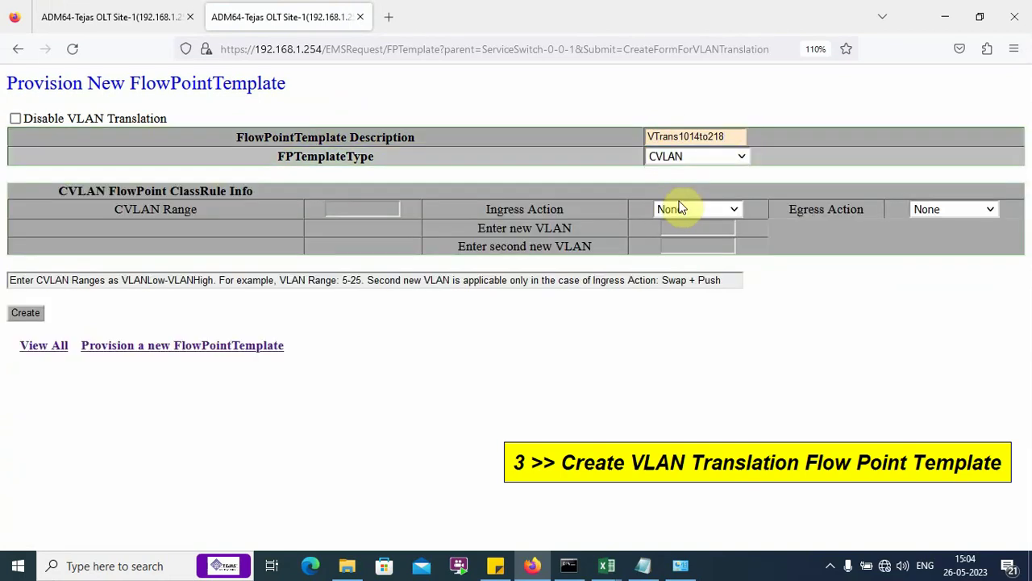
pyautogui.moveTo(112, 206); pyautogui.dragTo(218, 208)
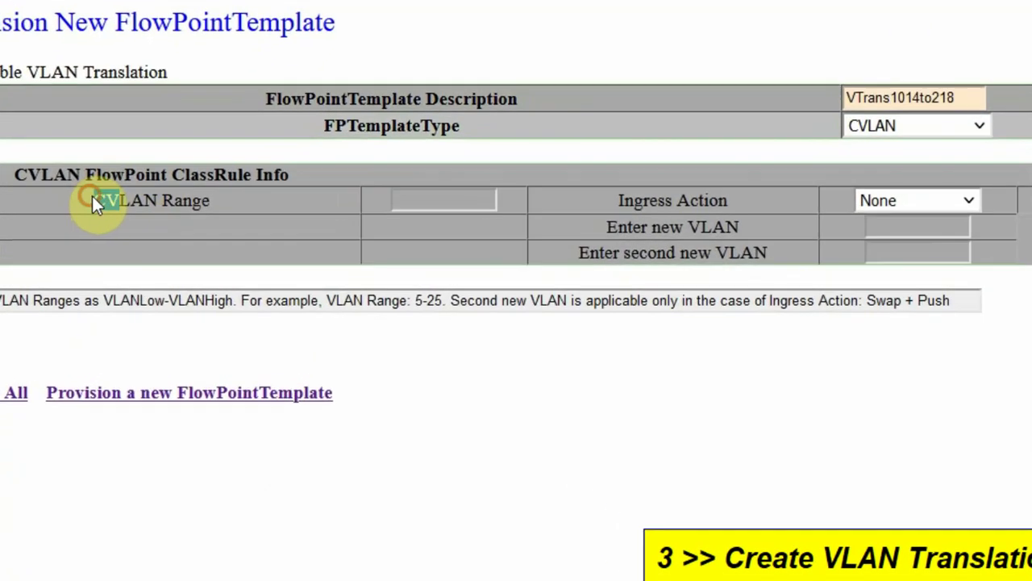
pyautogui.click(415, 202)
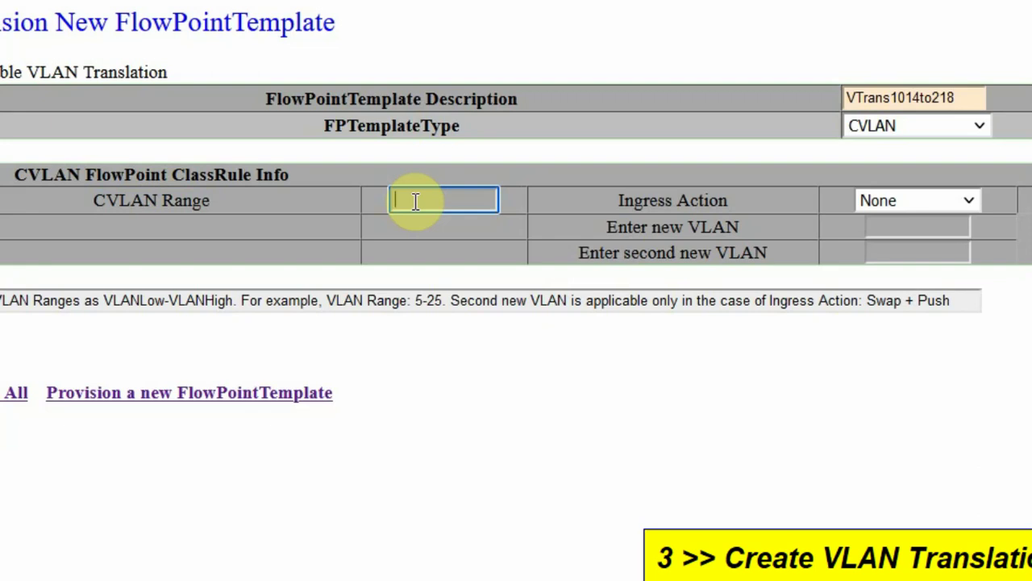
pyautogui.write('1014')
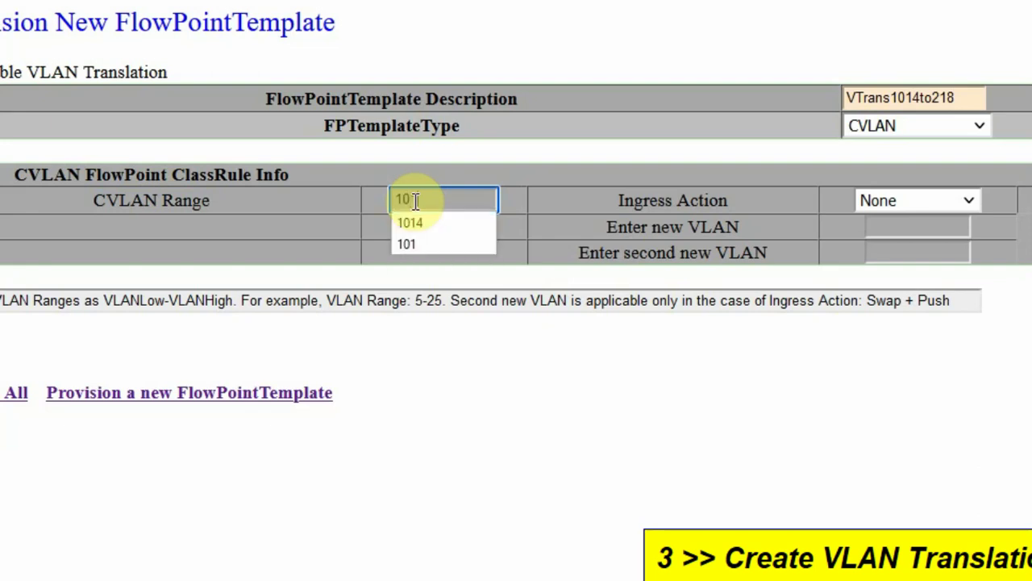
pyautogui.click(423, 224)
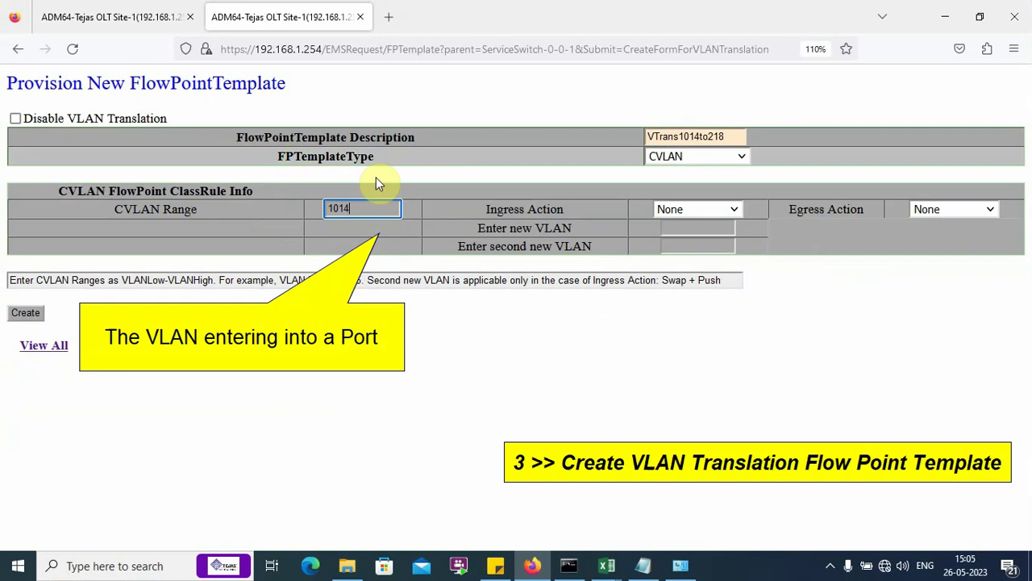
# Step: Set the ingress action to Swap with new VLAN 218 and create the template
pyautogui.click(734, 210)
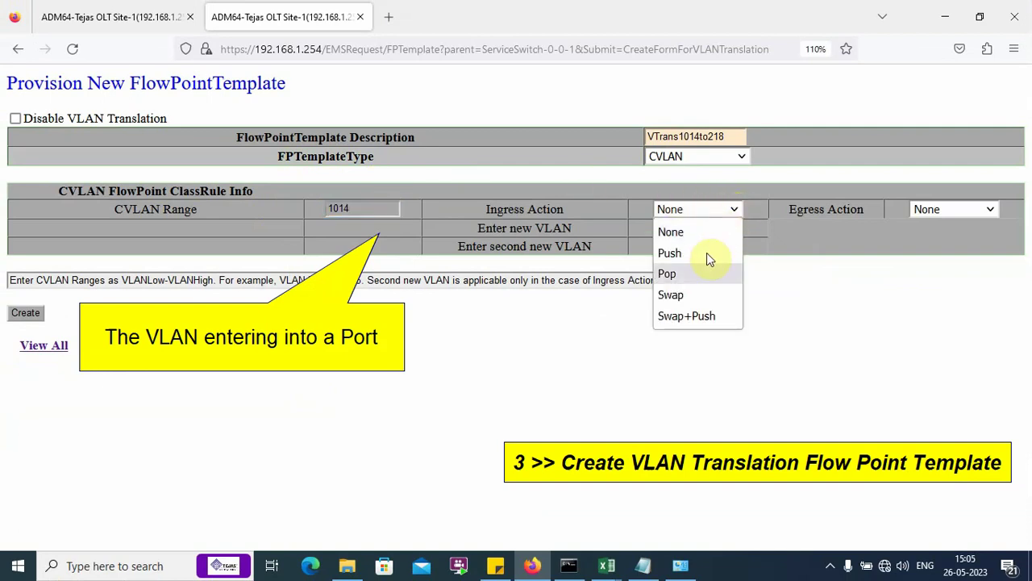
pyautogui.click(690, 295)
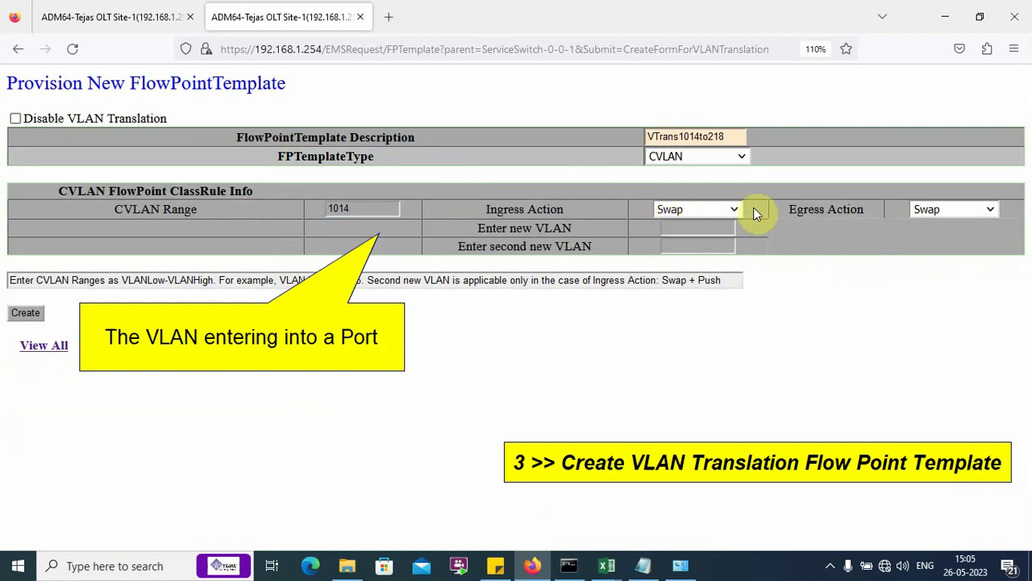
pyautogui.click(697, 231)
pyautogui.write('218')
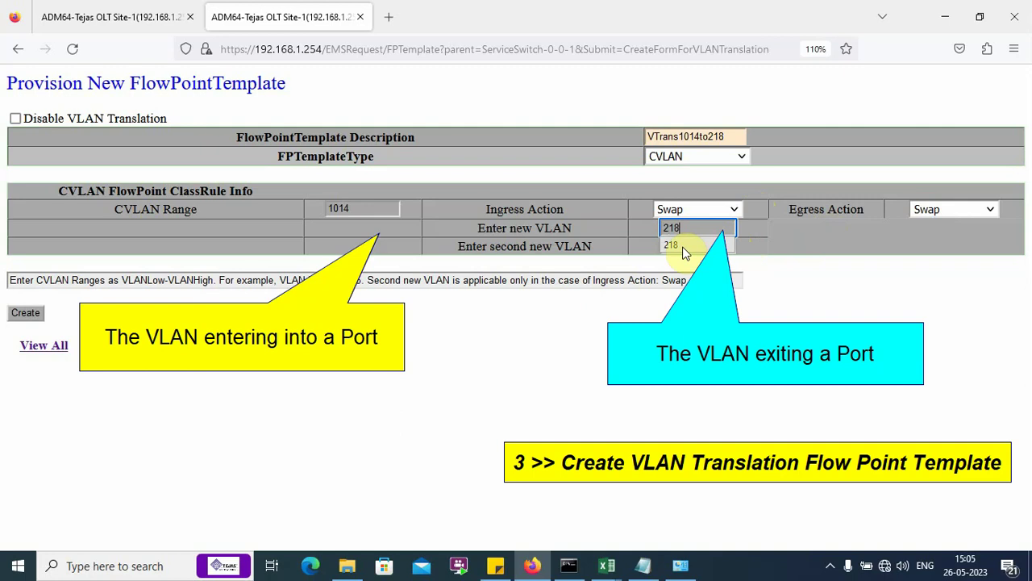
pyautogui.click(682, 246)
pyautogui.click(24, 315)
# Step: Create the DataSrvCV218 CVLAN template with CVLAN Range 218, then list all templates
pyautogui.click(173, 183)
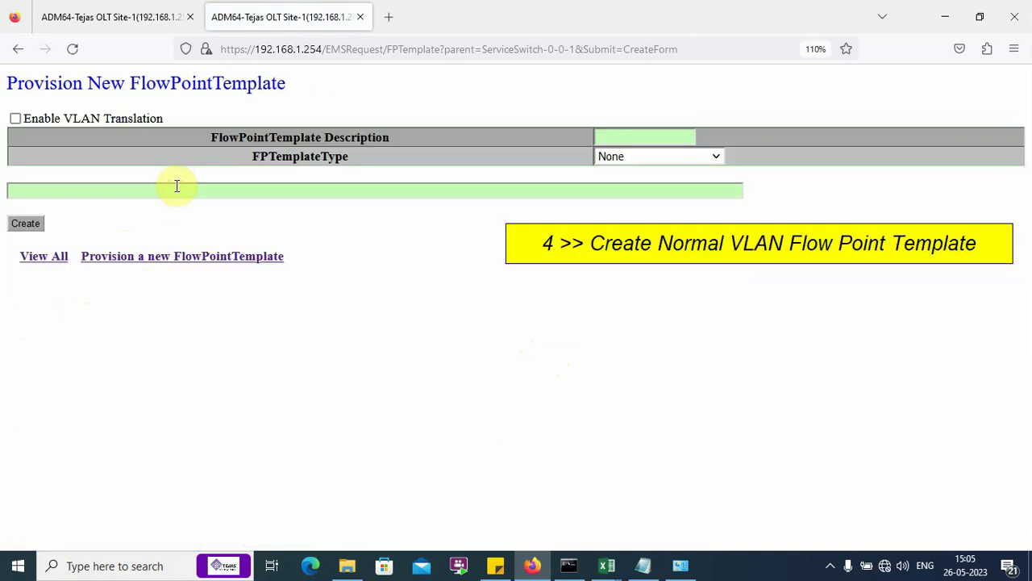
pyautogui.click(622, 136)
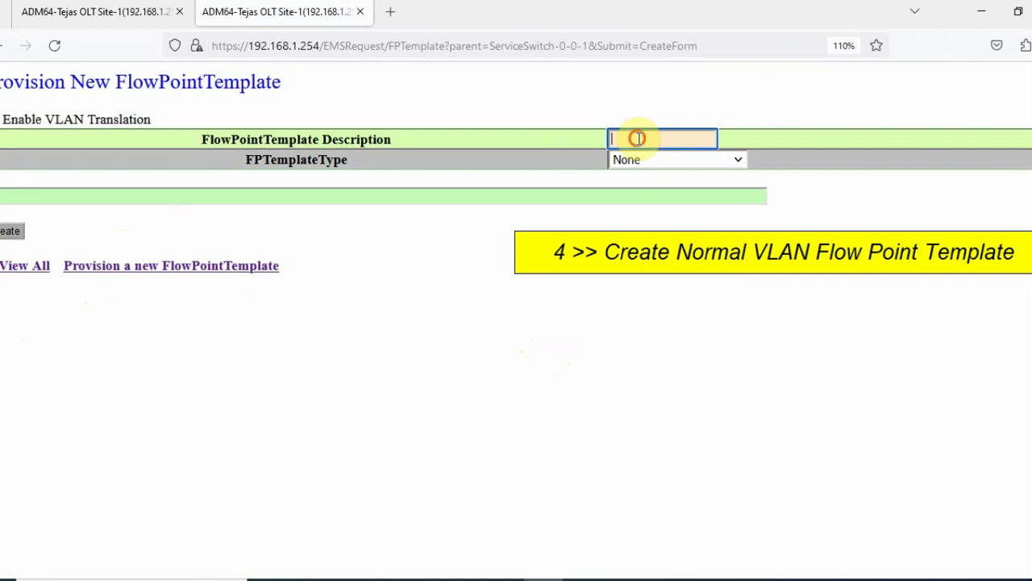
pyautogui.write('D')
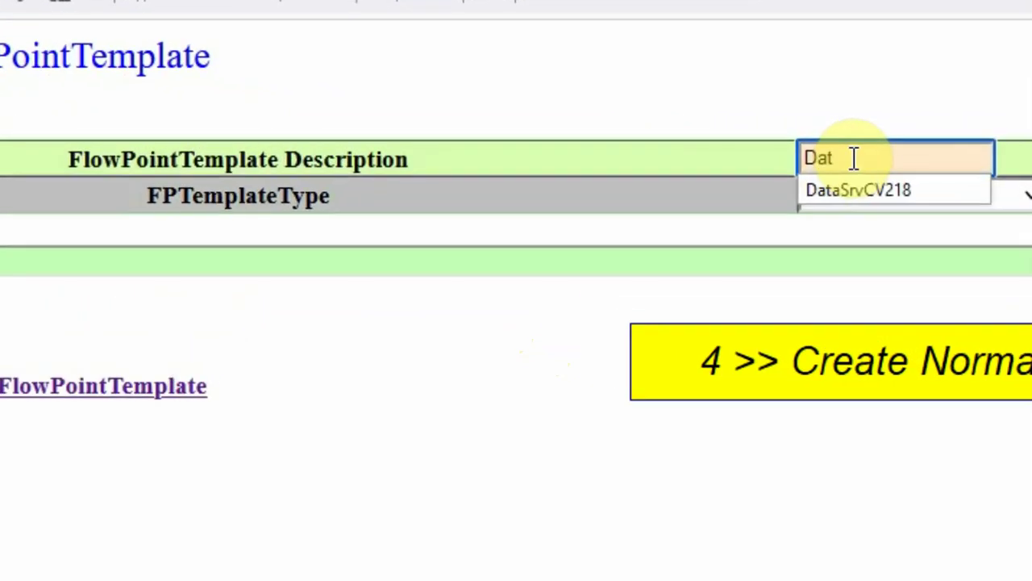
pyautogui.write('at')
pyautogui.click(859, 189)
pyautogui.click(897, 197)
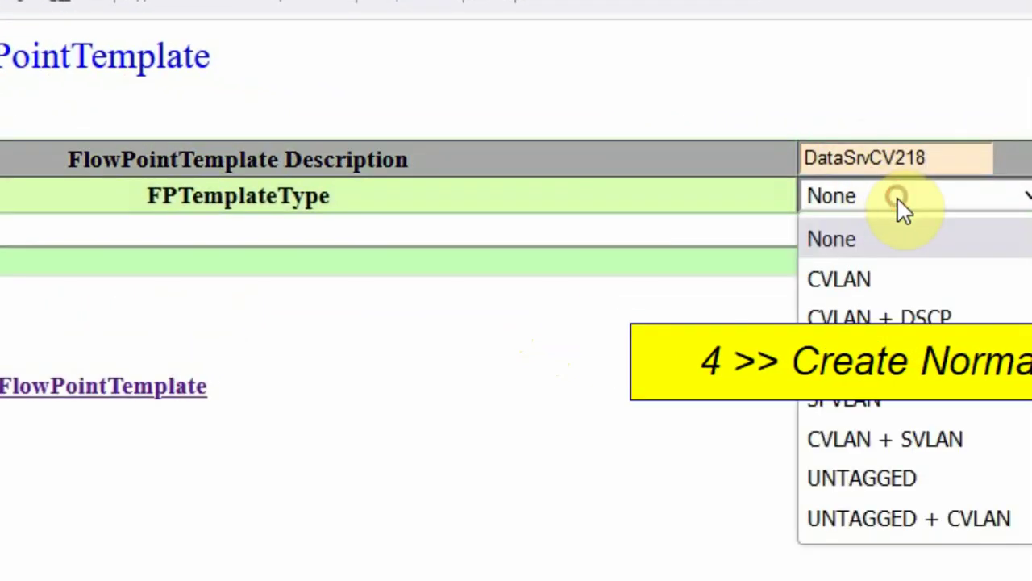
pyautogui.click(859, 265)
pyautogui.click(850, 242)
pyautogui.write('218')
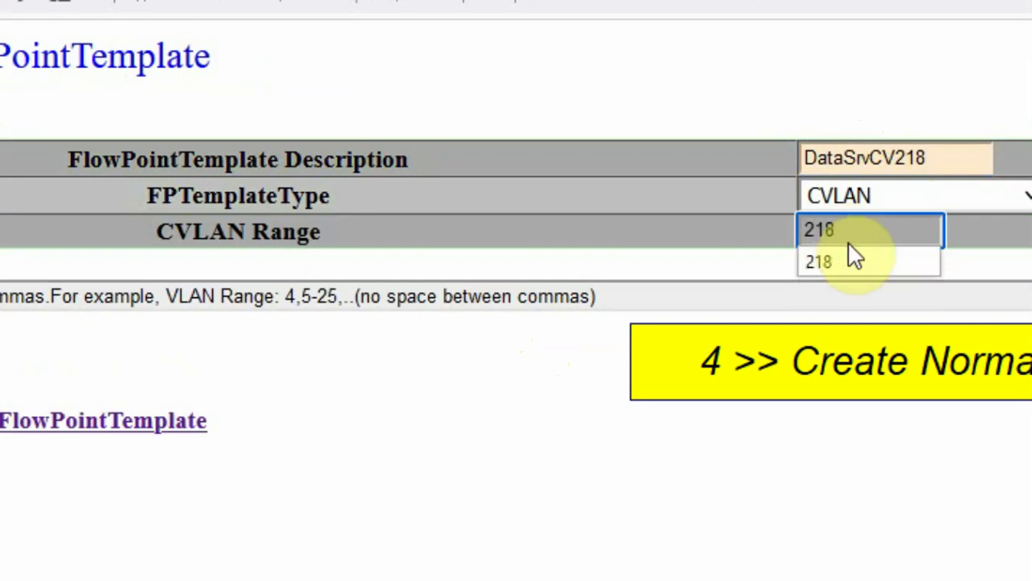
pyautogui.click(847, 257)
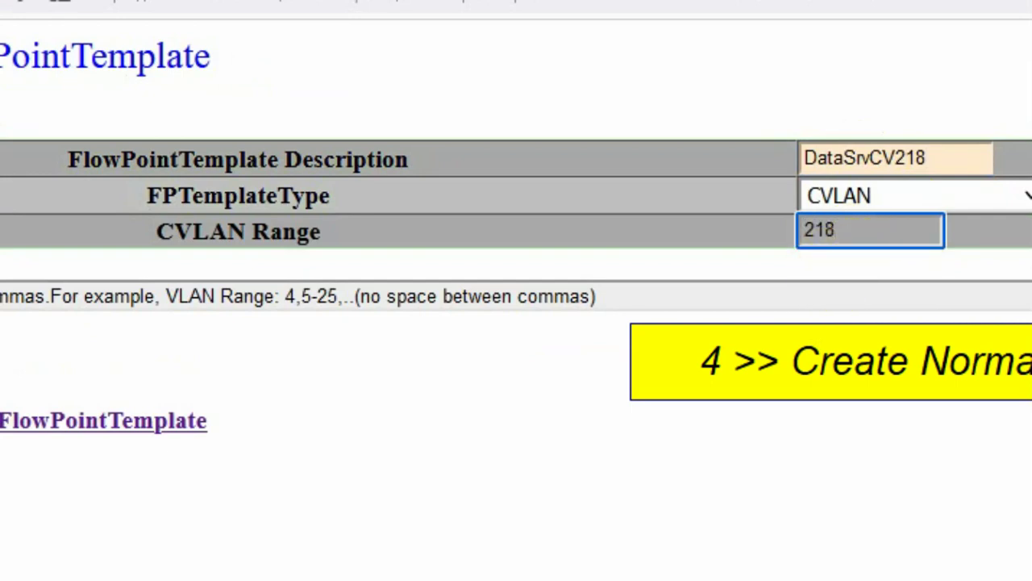
pyautogui.press('Return')
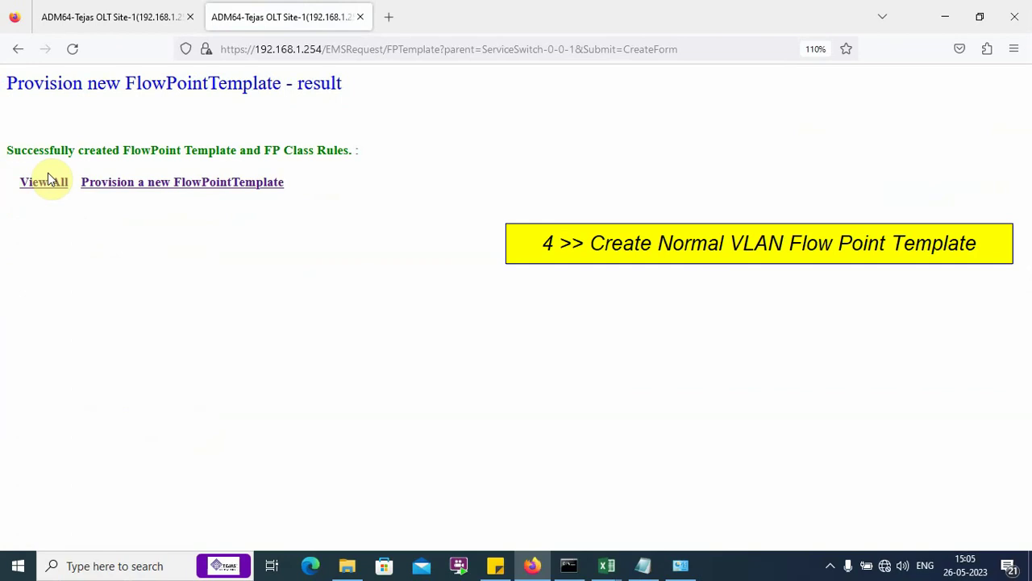
pyautogui.click(47, 187)
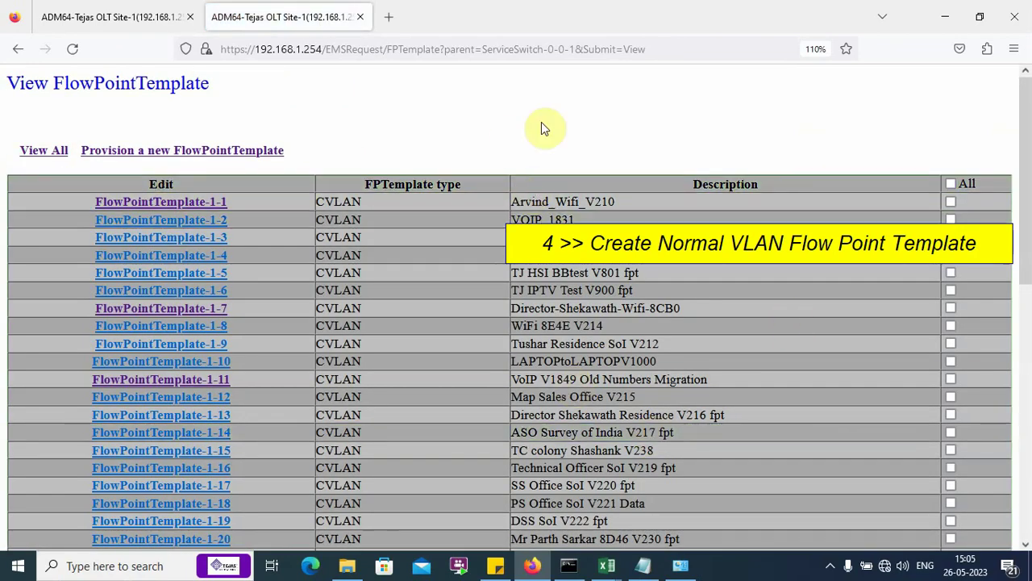
pyautogui.hotkey('ctrl', 'f')
pyautogui.press('Return')
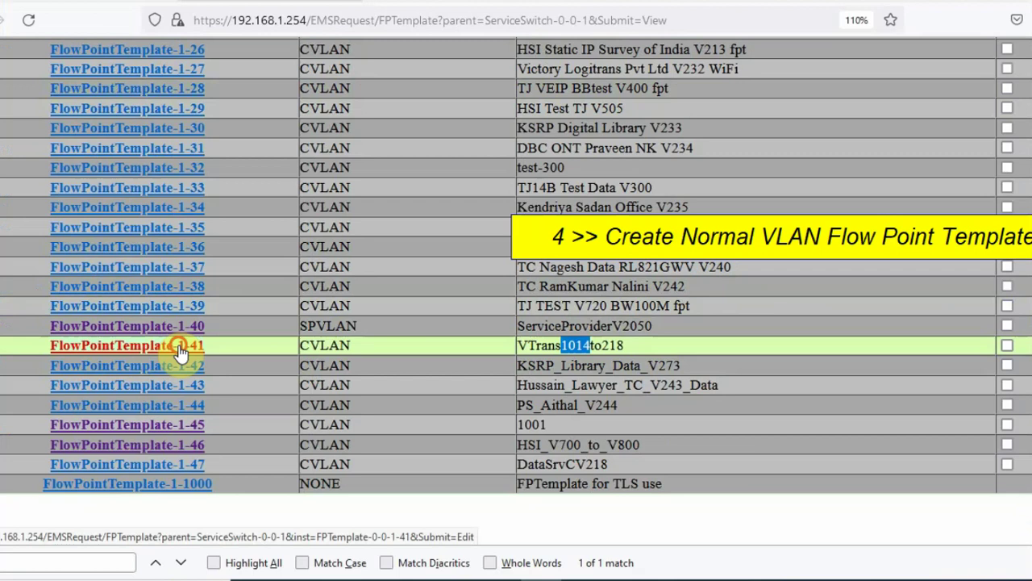
pyautogui.click(153, 411)
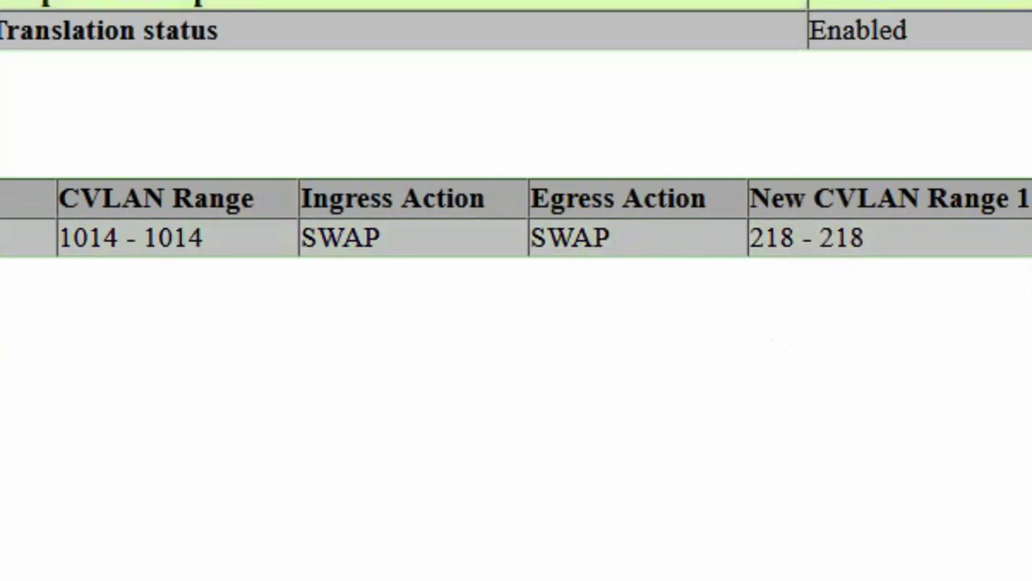
pyautogui.hotkey('alt', 'Left')
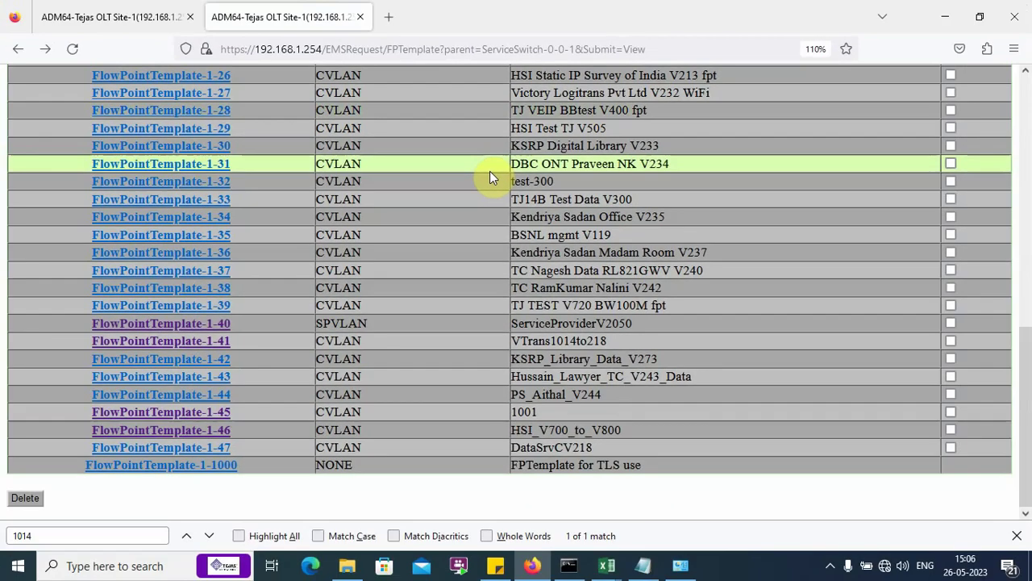
pyautogui.hotkey('ctrl', 'f')
pyautogui.write('218')
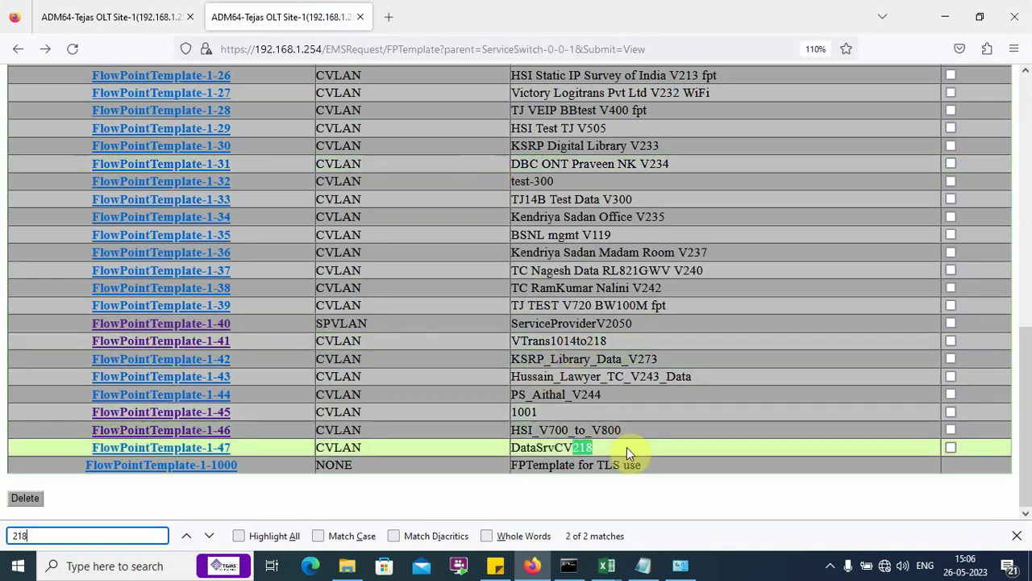
pyautogui.click(192, 449)
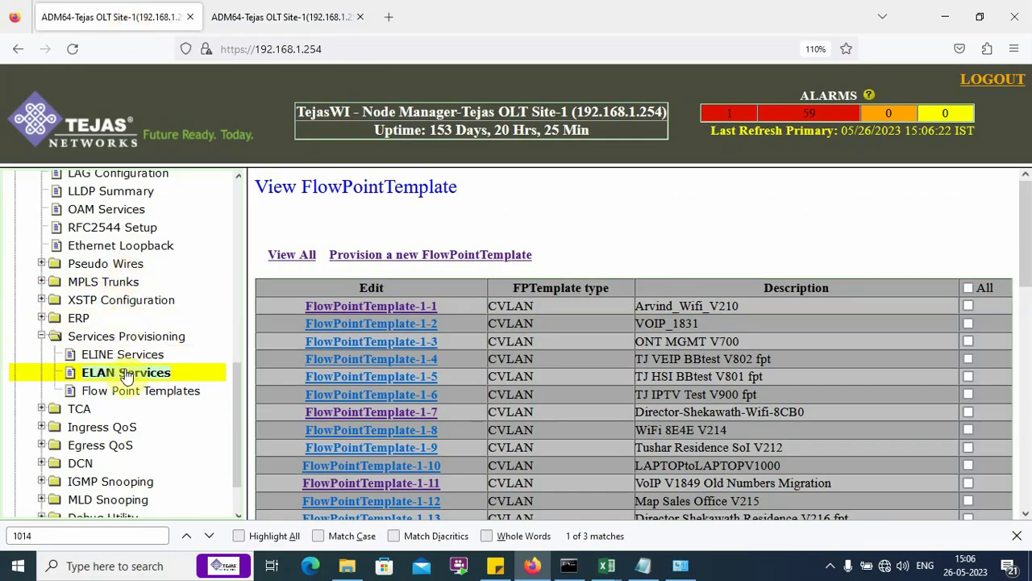
# Step: Add ELAN service Data_VTrans1014to218 under ELAN Services and open it for editing
pyautogui.click(126, 373)
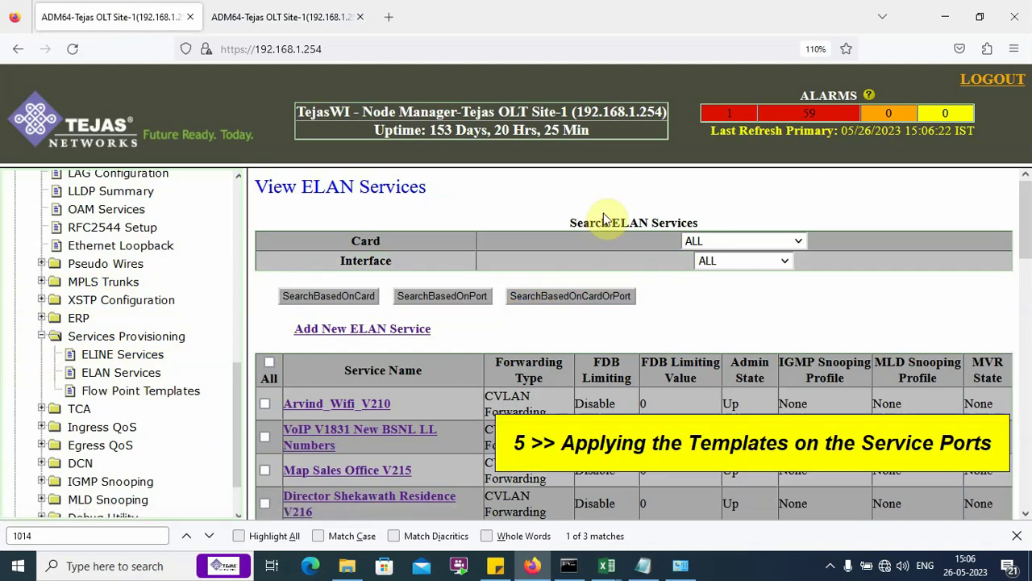
pyautogui.rightClick(123, 371)
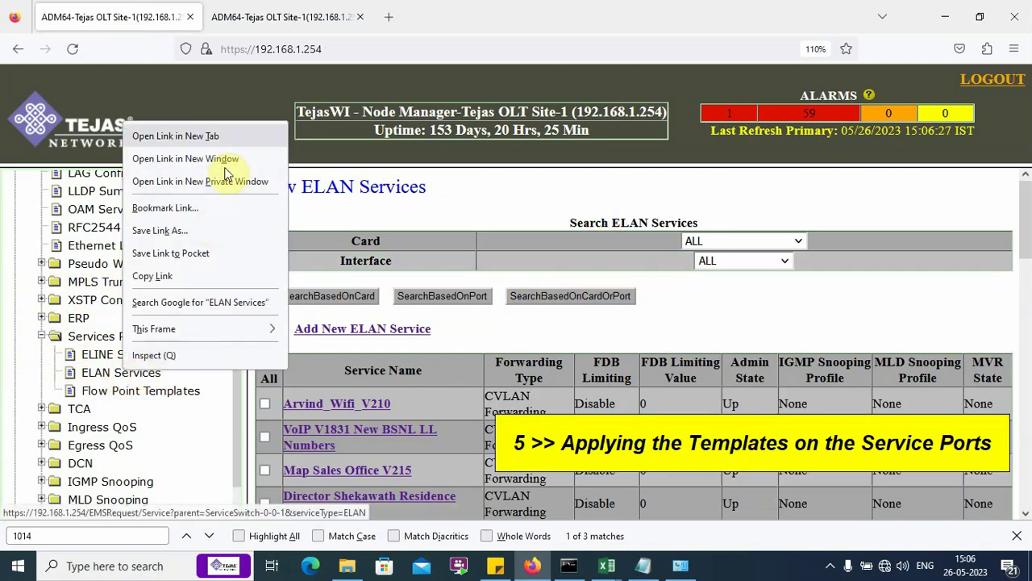
pyautogui.press('Escape')
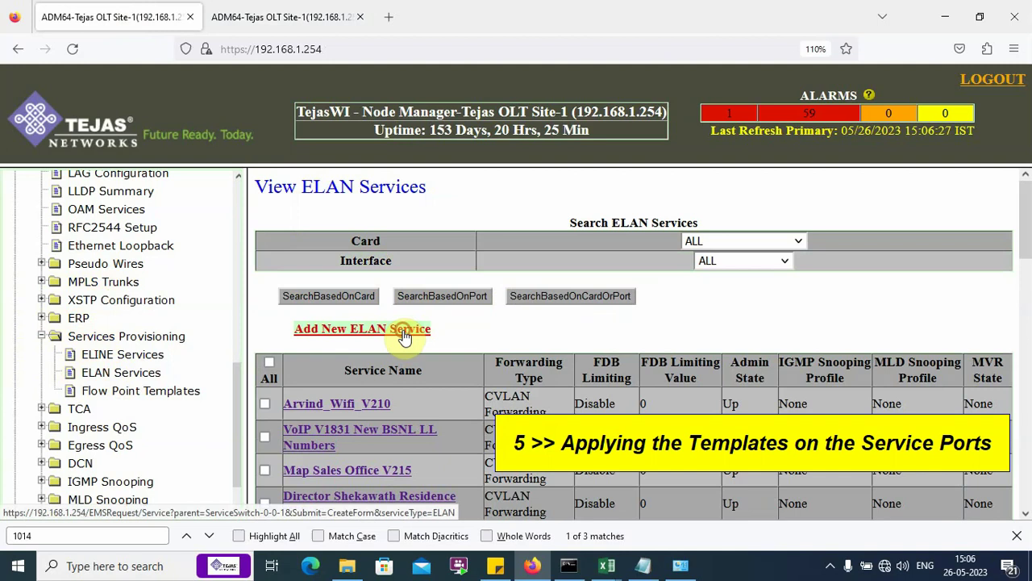
pyautogui.click(409, 329)
pyautogui.click(630, 240)
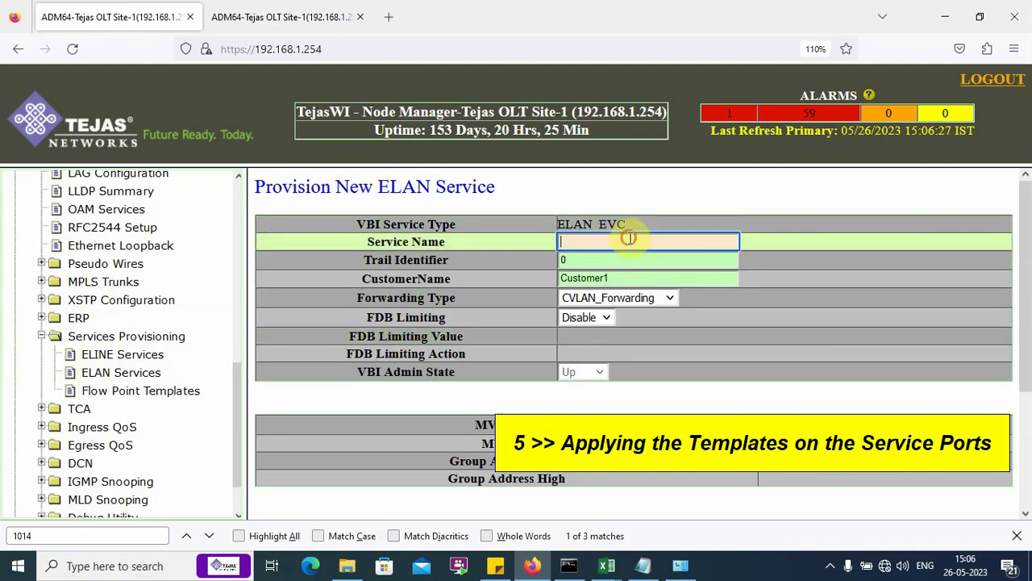
pyautogui.write('Dat')
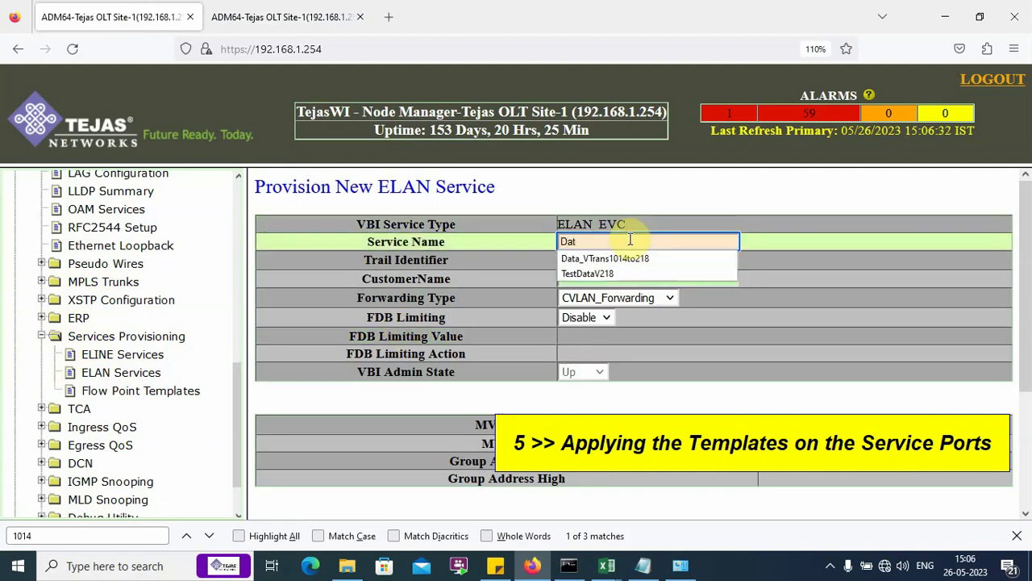
pyautogui.click(637, 258)
pyautogui.scroll(-4, 564, 387)
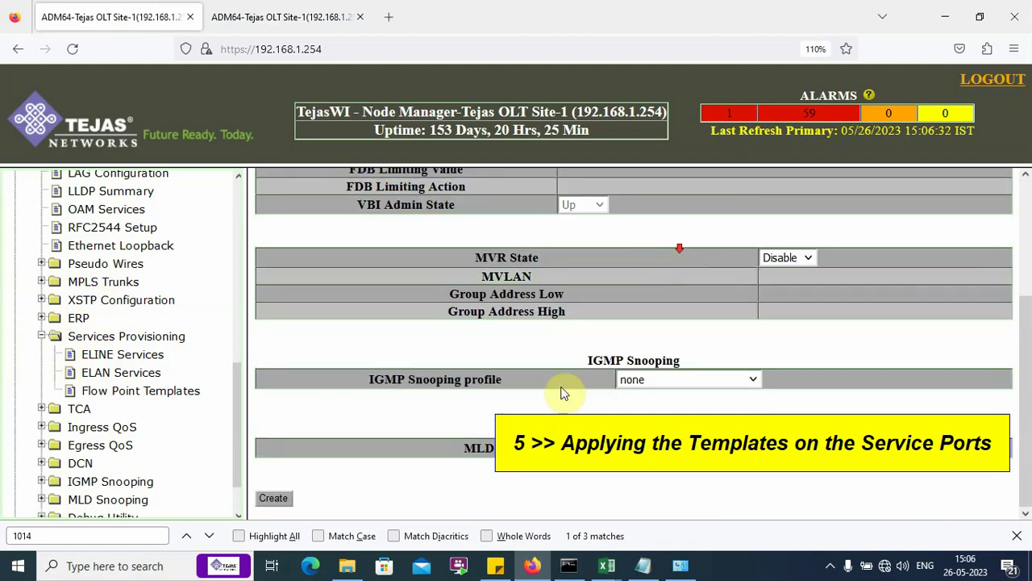
pyautogui.click(273, 498)
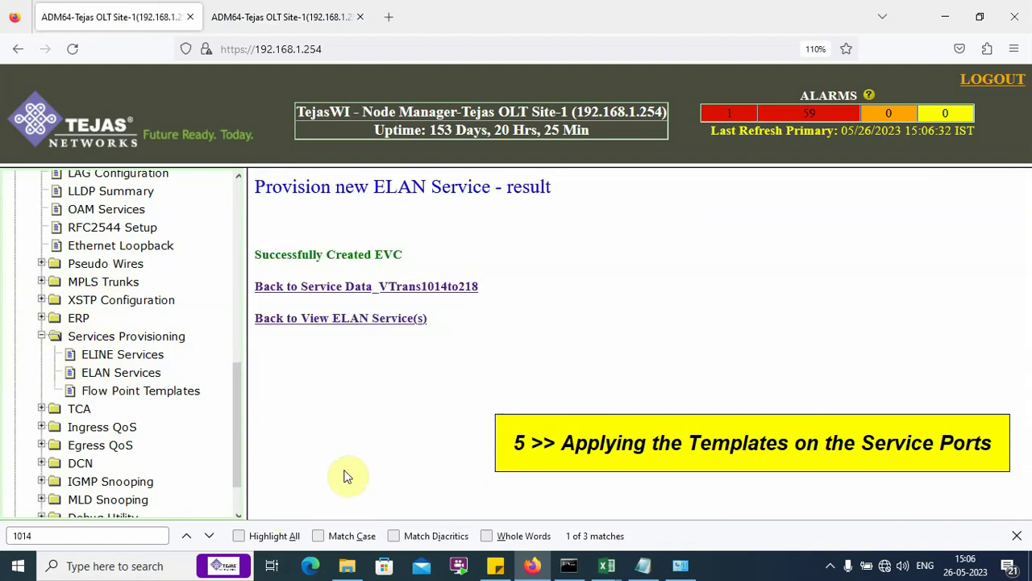
pyautogui.click(437, 287)
pyautogui.moveTo(426, 201); pyautogui.dragTo(633, 222)
# Step: Start a new FlowPoint for the service on interface BPETH-1-1-202
pyautogui.click(633, 219)
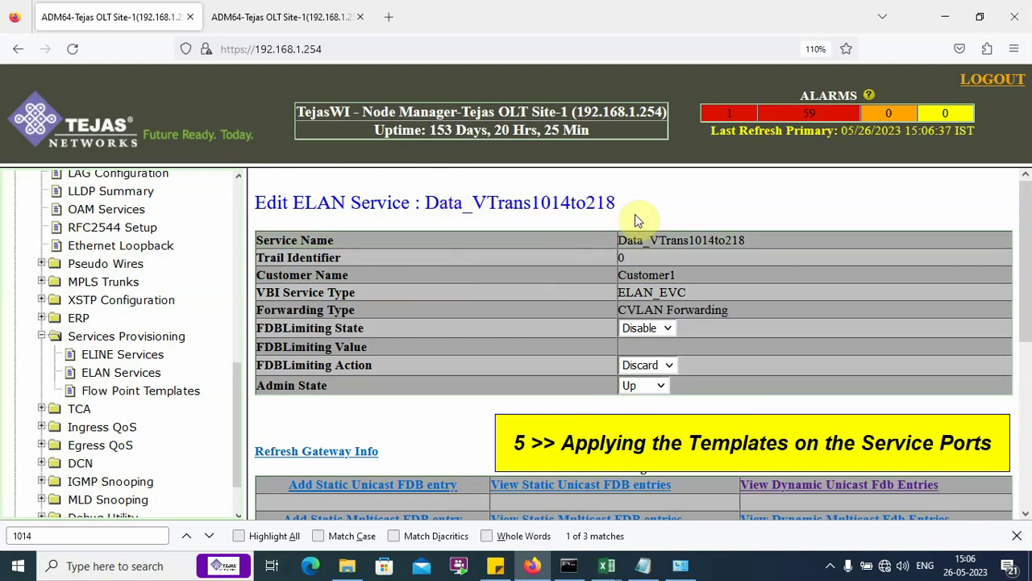
pyautogui.scroll(-3, 635, 216)
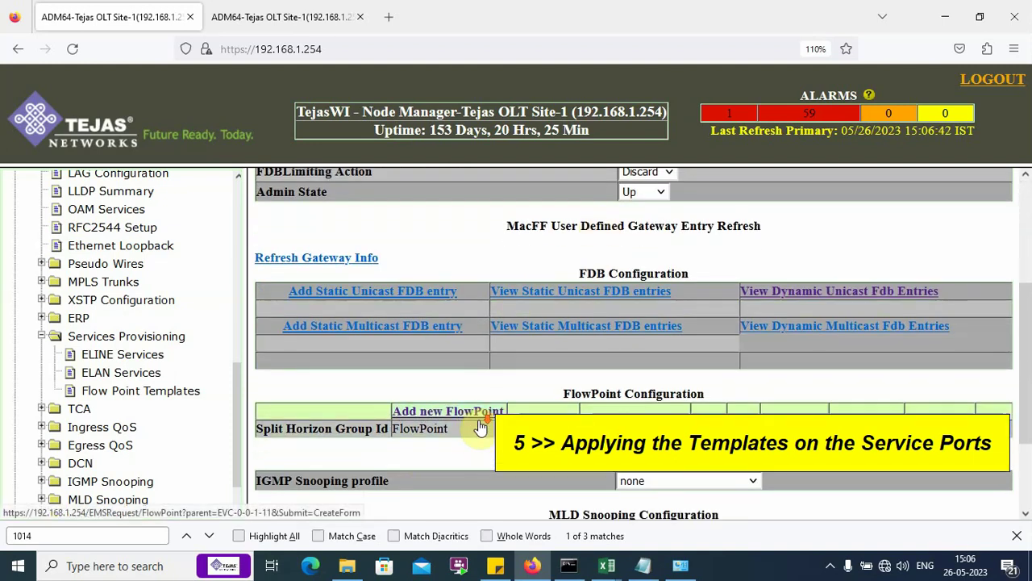
pyautogui.scroll(-2, 480, 428)
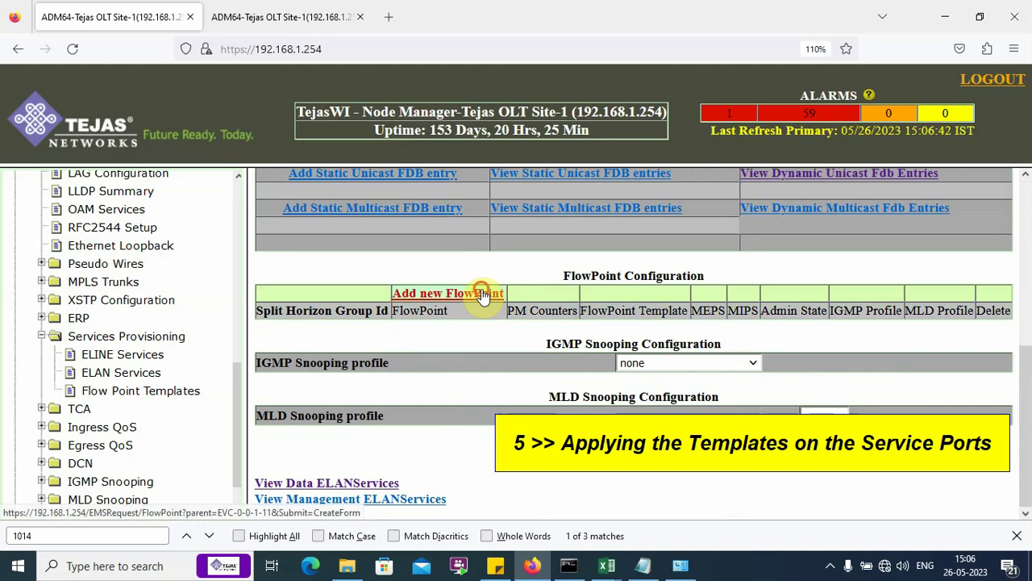
pyautogui.click(481, 294)
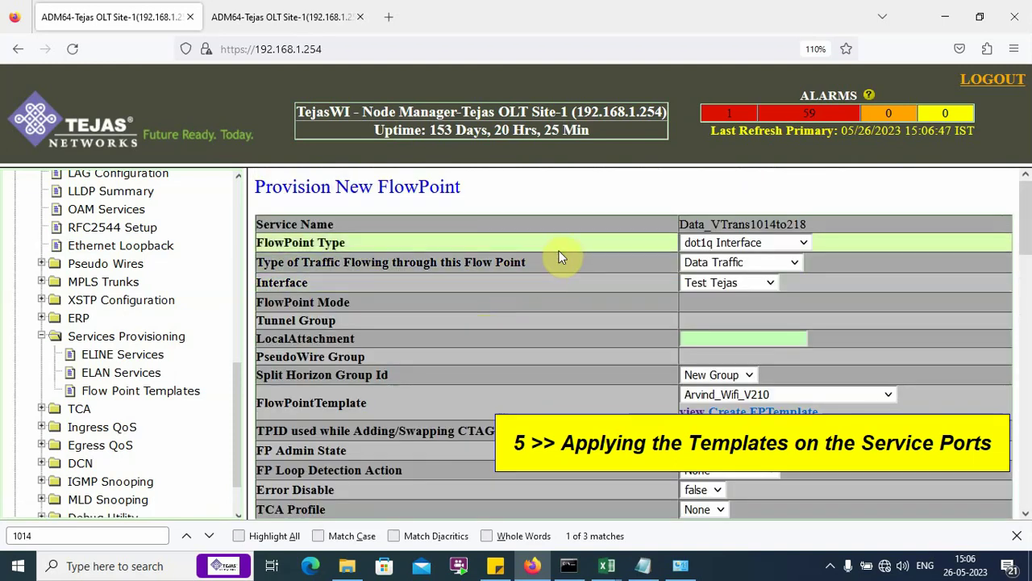
pyautogui.click(771, 283)
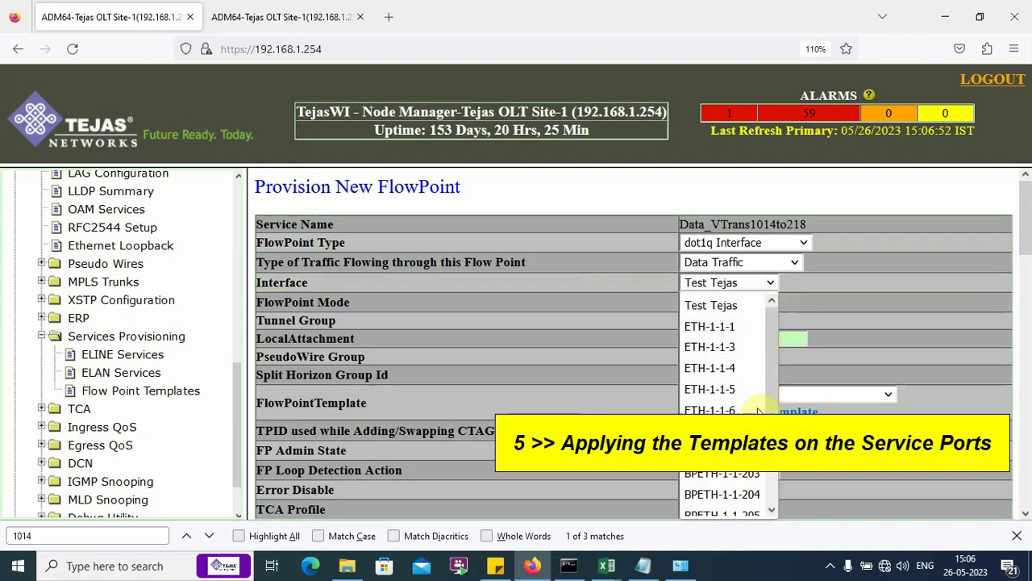
pyautogui.click(722, 453)
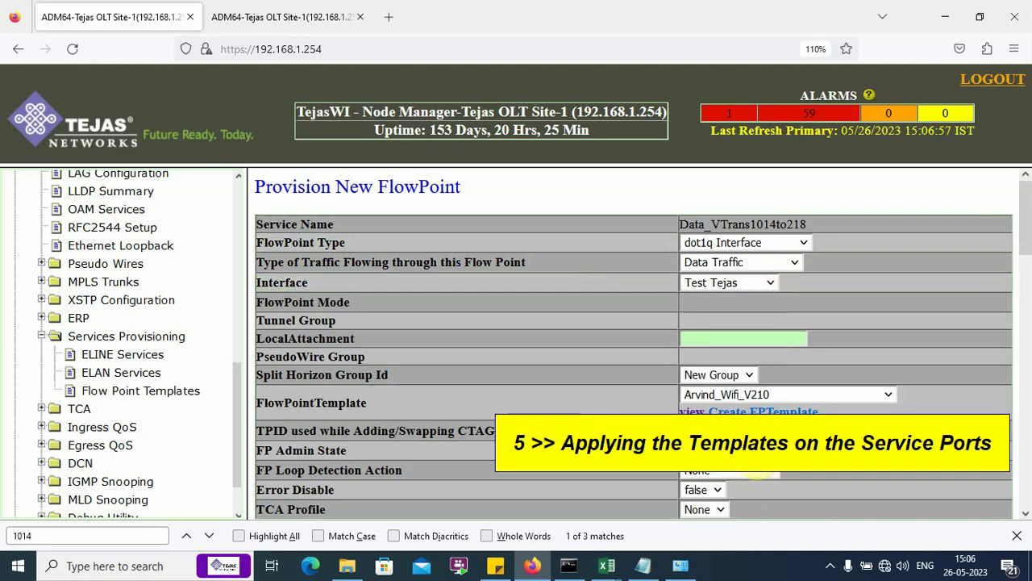
# Step: Check the 218<<1014 VLAN translation diagram in the notes and keep BPETH-1-1-202 as interface
pyautogui.click(643, 565)
pyautogui.press('pageup')
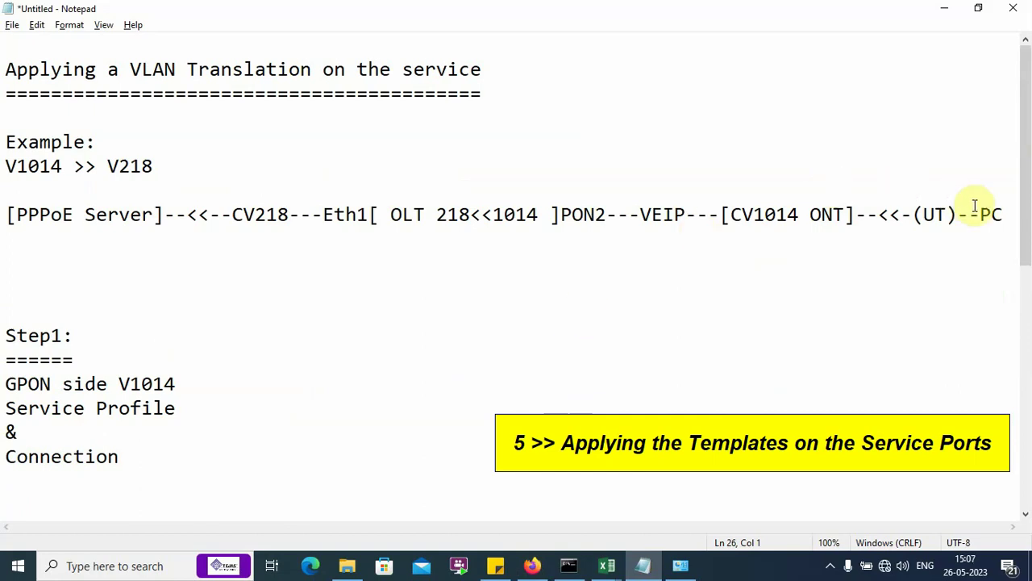
pyautogui.moveTo(1004, 217); pyautogui.dragTo(438, 217)
pyautogui.click(560, 218)
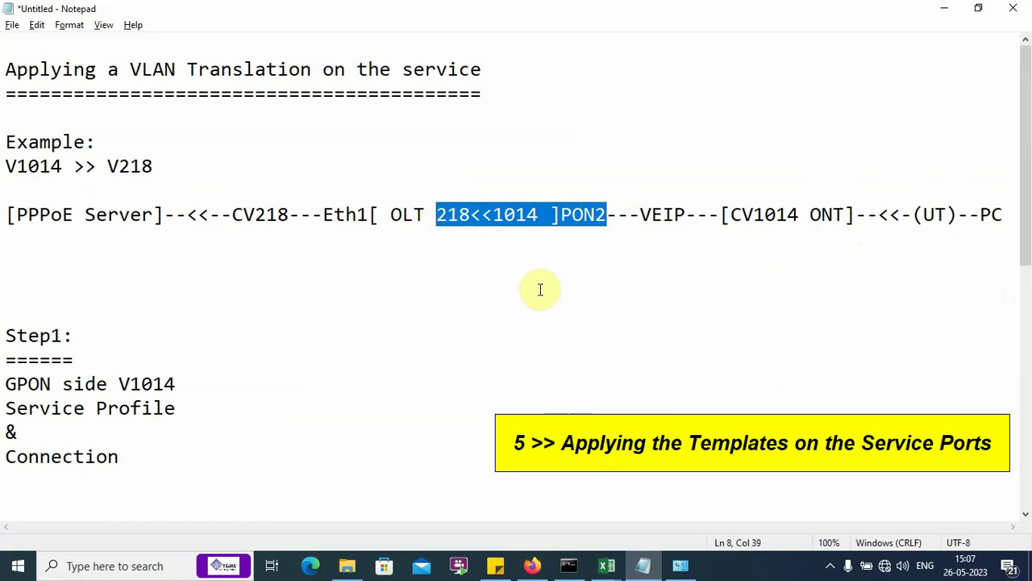
pyautogui.hotkey('alt', 'Tab')
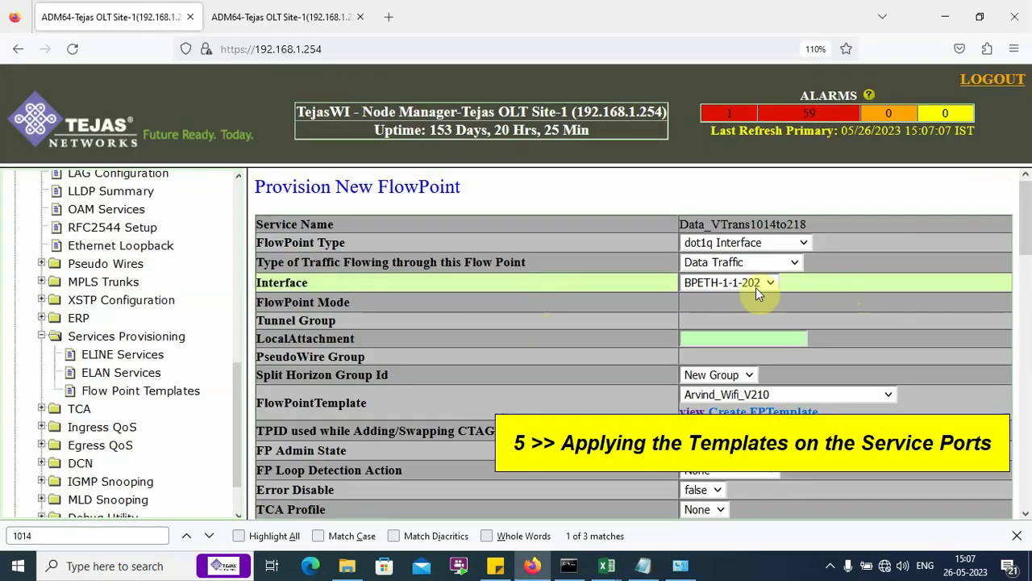
pyautogui.click(757, 289)
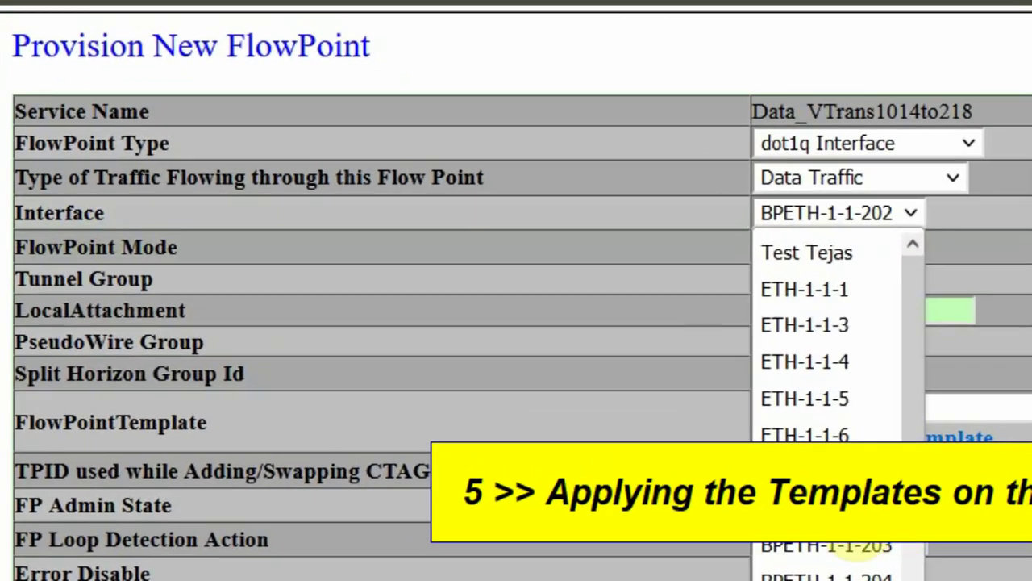
pyautogui.scroll(-2, 875, 546)
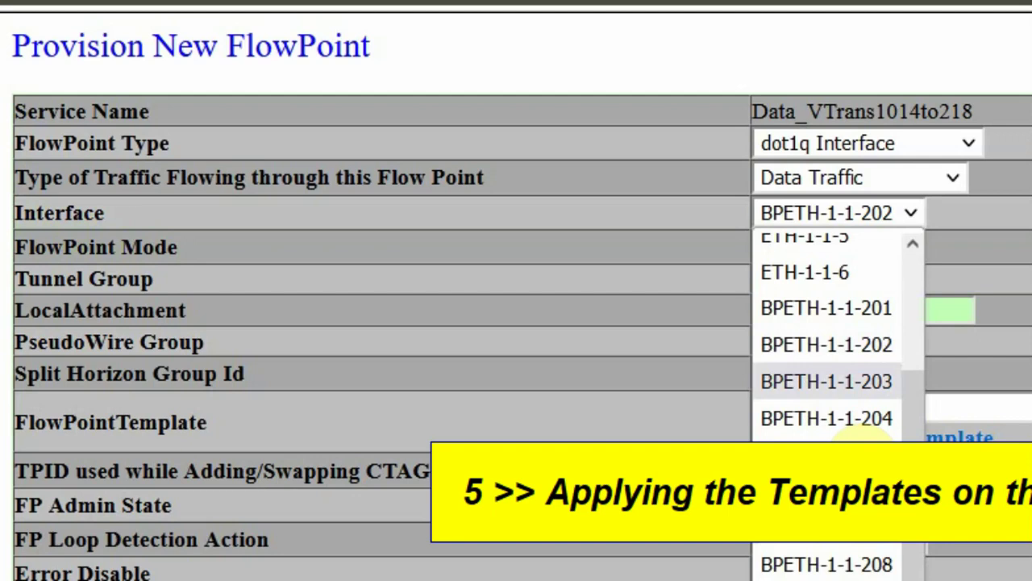
pyautogui.click(879, 343)
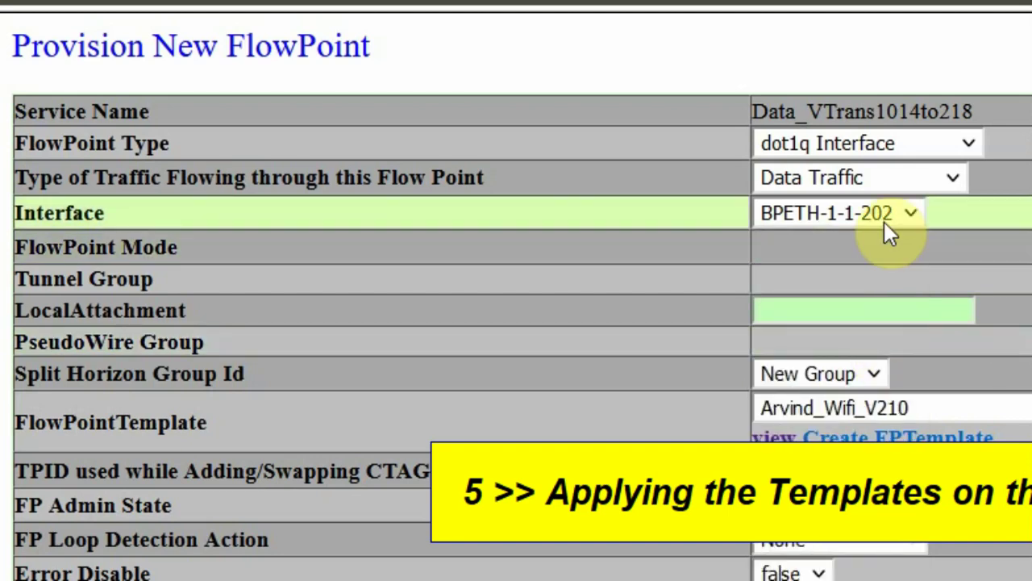
pyautogui.hotkey('alt', 'Tab')
pyautogui.click(299, 104)
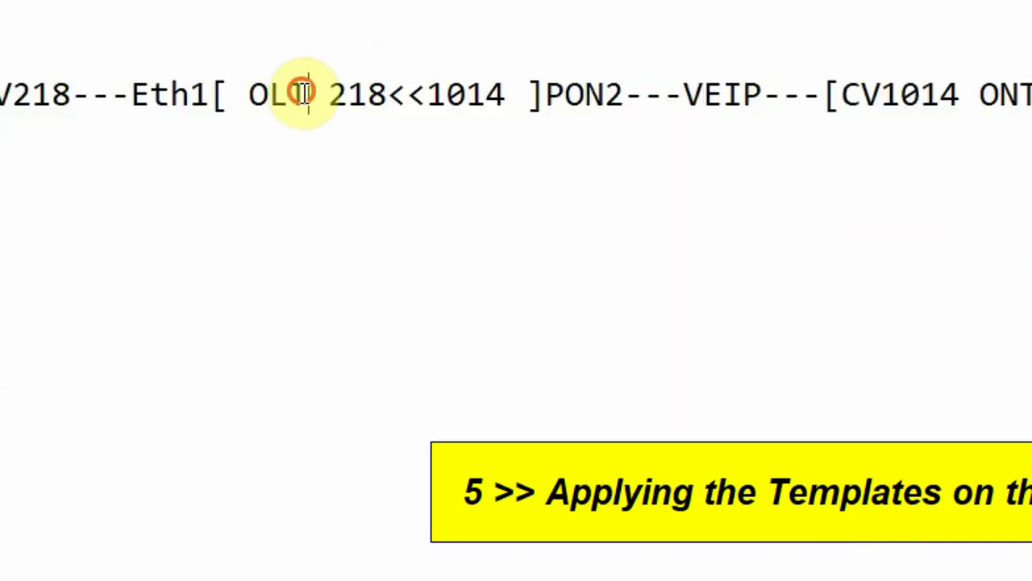
pyautogui.click(325, 95)
pyautogui.moveTo(324, 96); pyautogui.dragTo(507, 122)
pyautogui.hotkey('alt', 'Tab')
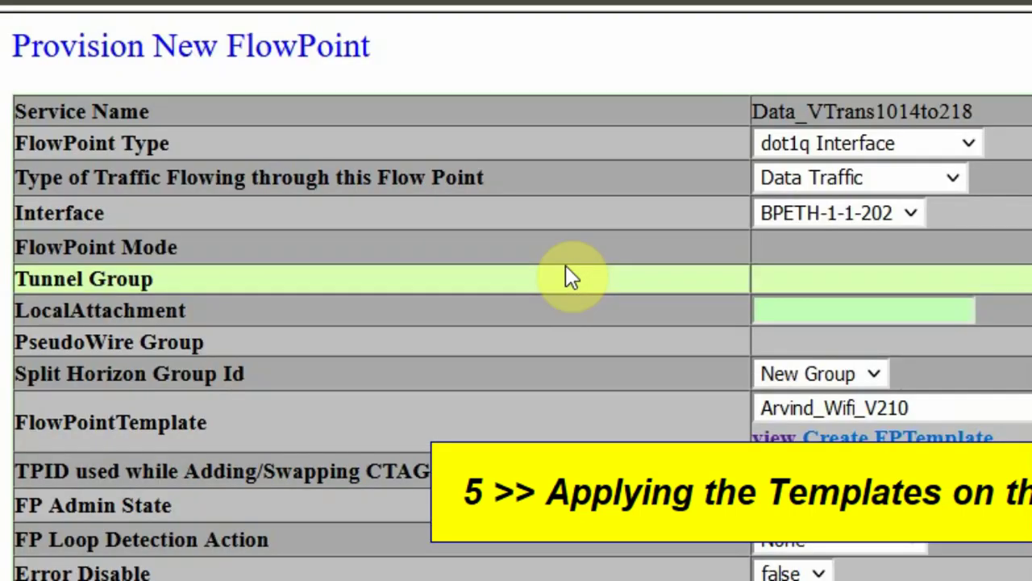
# Step: Apply the VTrans1014to218 template to the FlowPoint and submit it
pyautogui.click(887, 407)
pyautogui.scroll(-3, 975, 214)
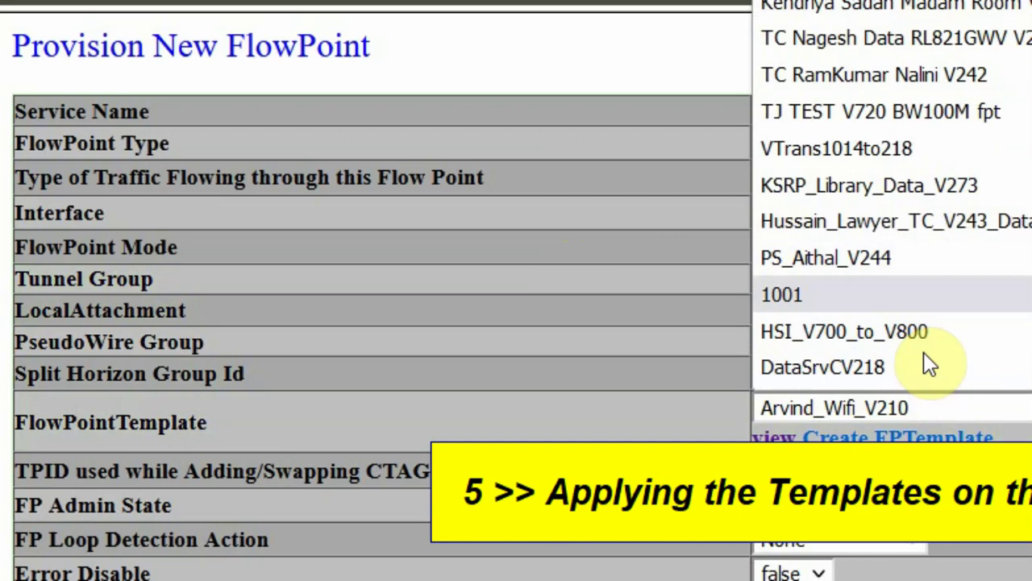
pyautogui.click(965, 146)
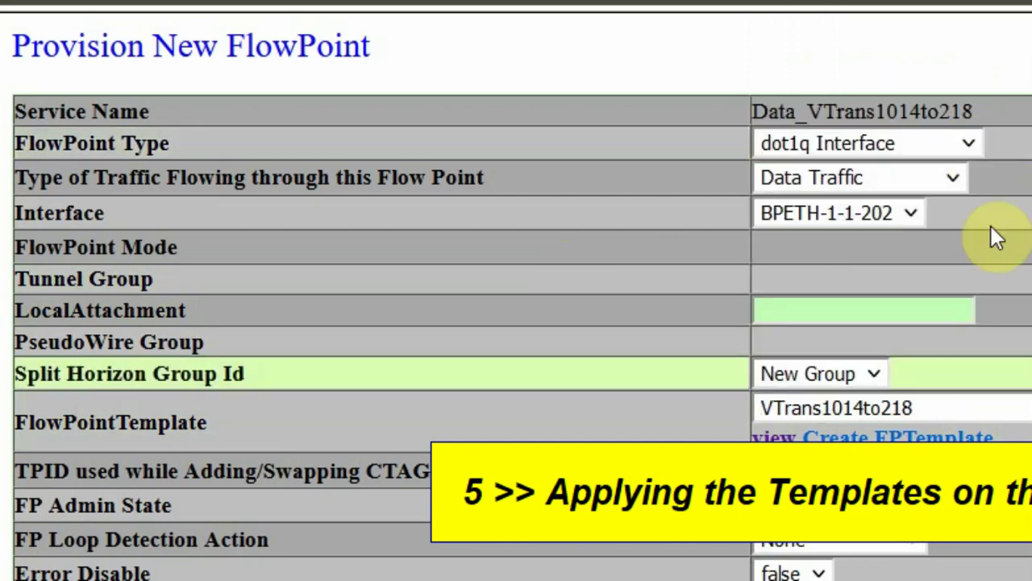
pyautogui.scroll(-15, 691, 427)
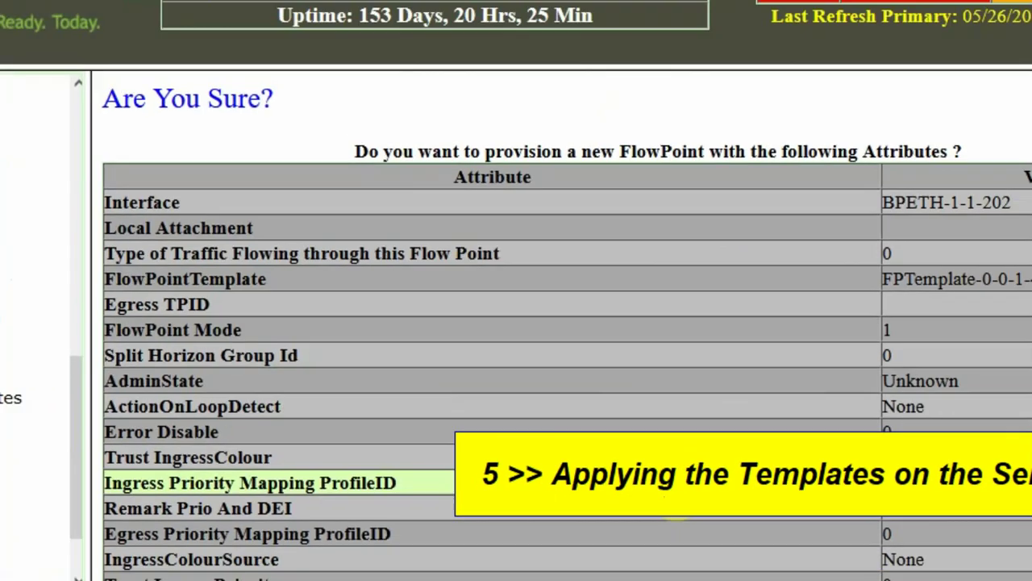
pyautogui.scroll(-10, 622, 476)
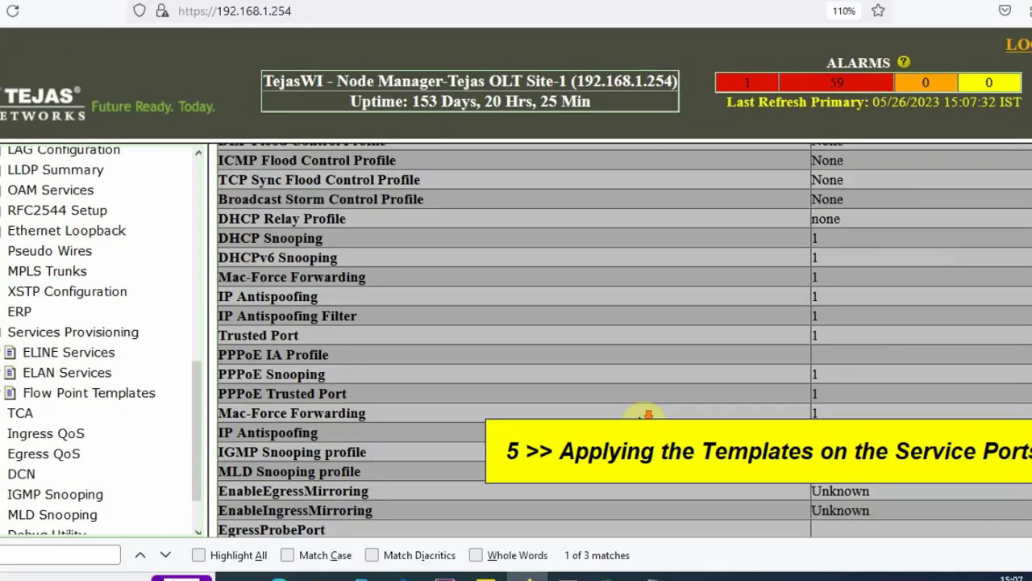
pyautogui.click(646, 477)
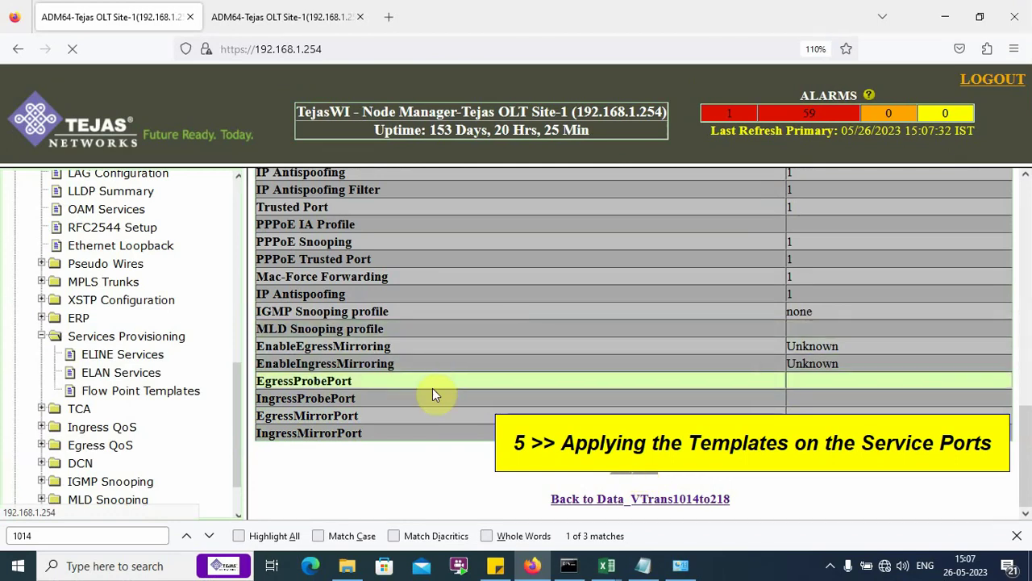
# Step: Return to Data_VTrans1014to218 and review the Eth1/OLT 218 part of the notes diagram
pyautogui.click(689, 500)
pyautogui.scroll(-3, 541, 351)
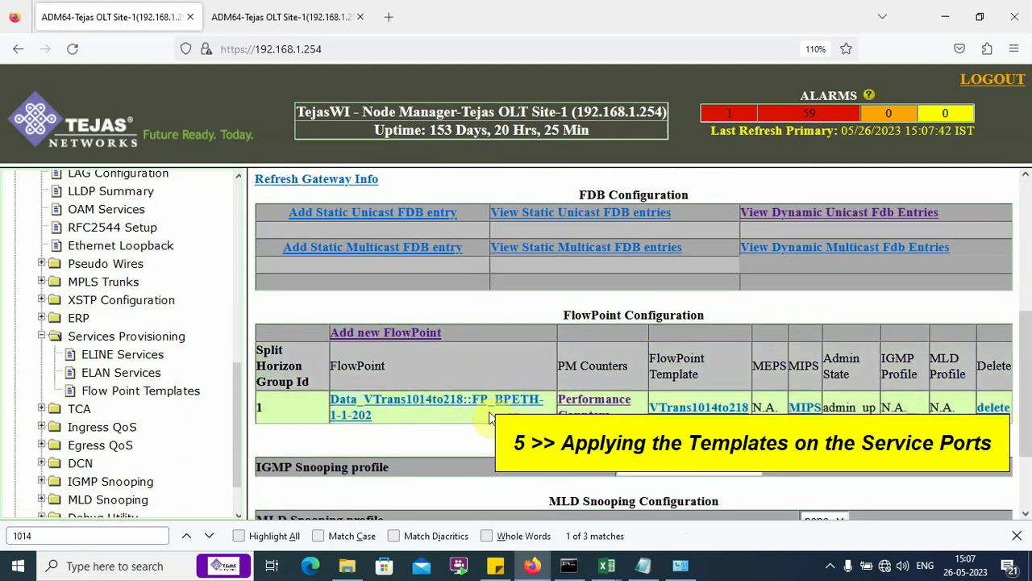
pyautogui.click(642, 566)
pyautogui.click(530, 325)
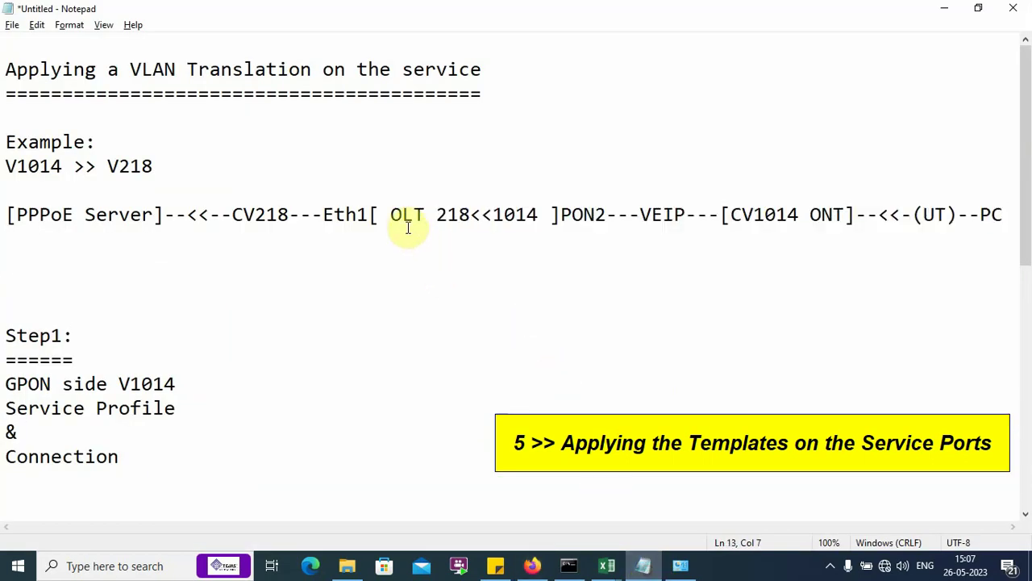
pyautogui.moveTo(425, 213); pyautogui.dragTo(324, 215)
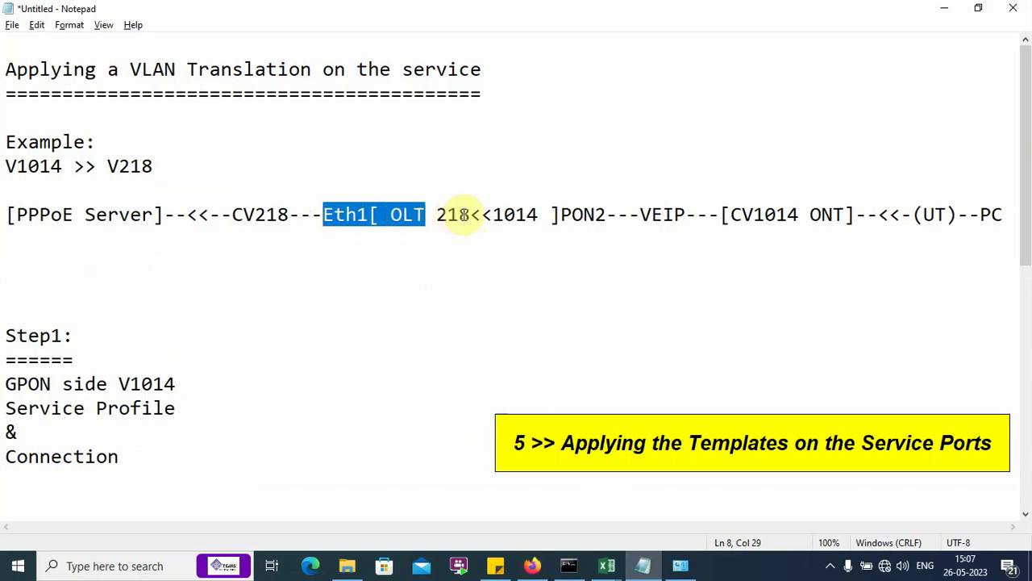
pyautogui.moveTo(471, 214); pyautogui.dragTo(221, 214)
pyautogui.click(301, 214)
pyautogui.hotkey('alt', 'Tab')
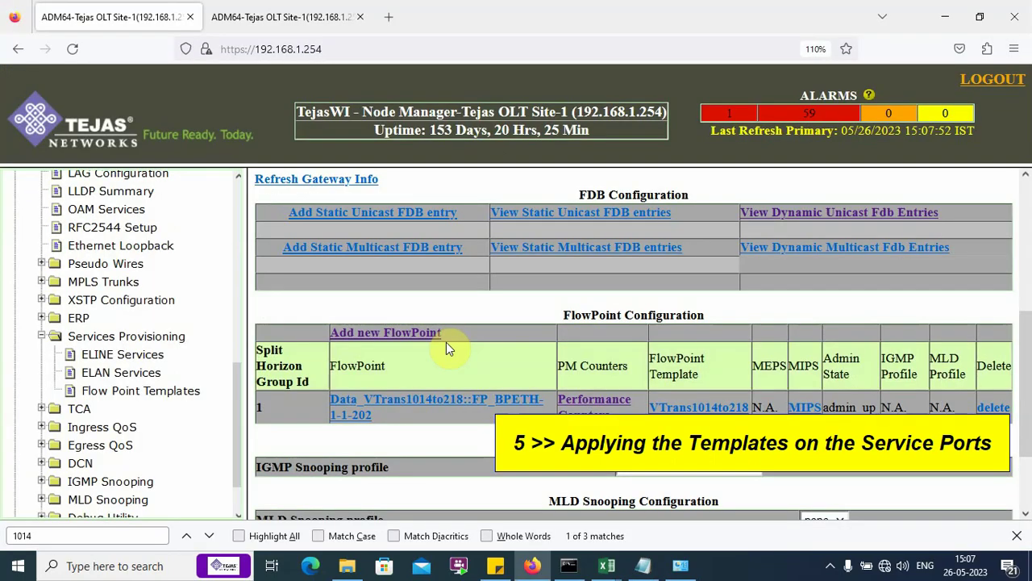
# Step: Add a FlowPoint on ETH-1-1-1 using the DataSrvCV218 template and submit it
pyautogui.click(416, 333)
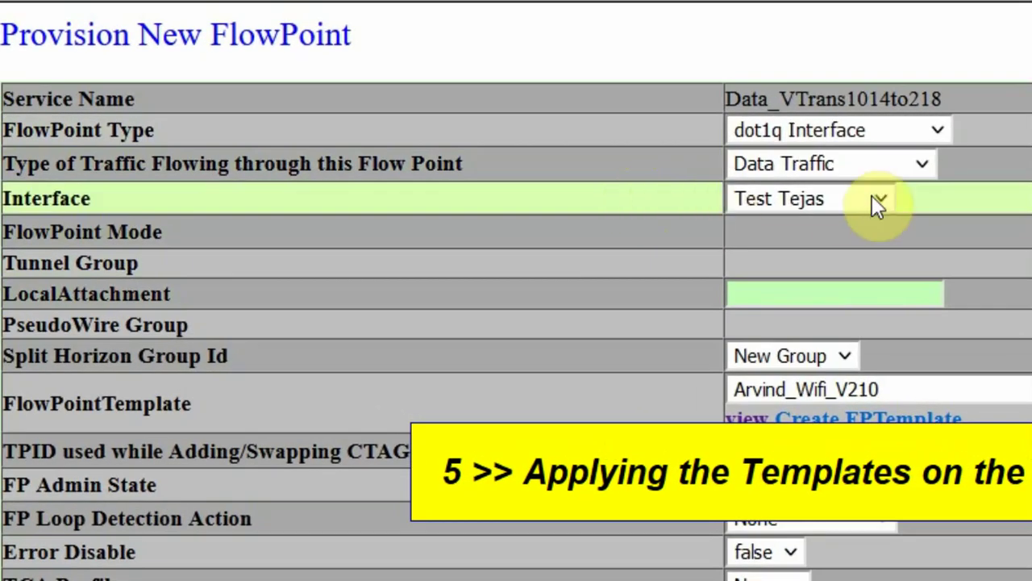
pyautogui.click(878, 202)
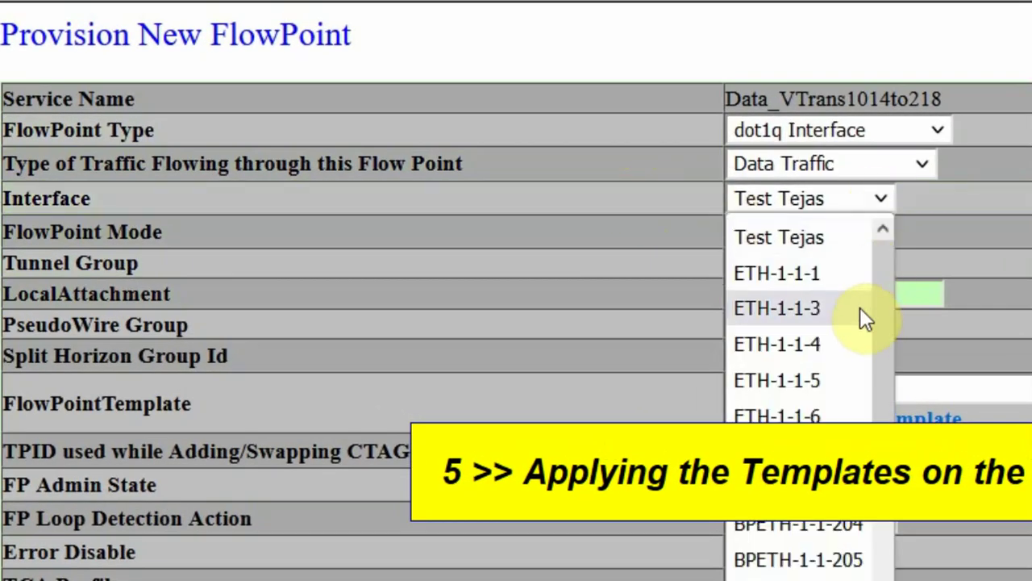
pyautogui.click(849, 281)
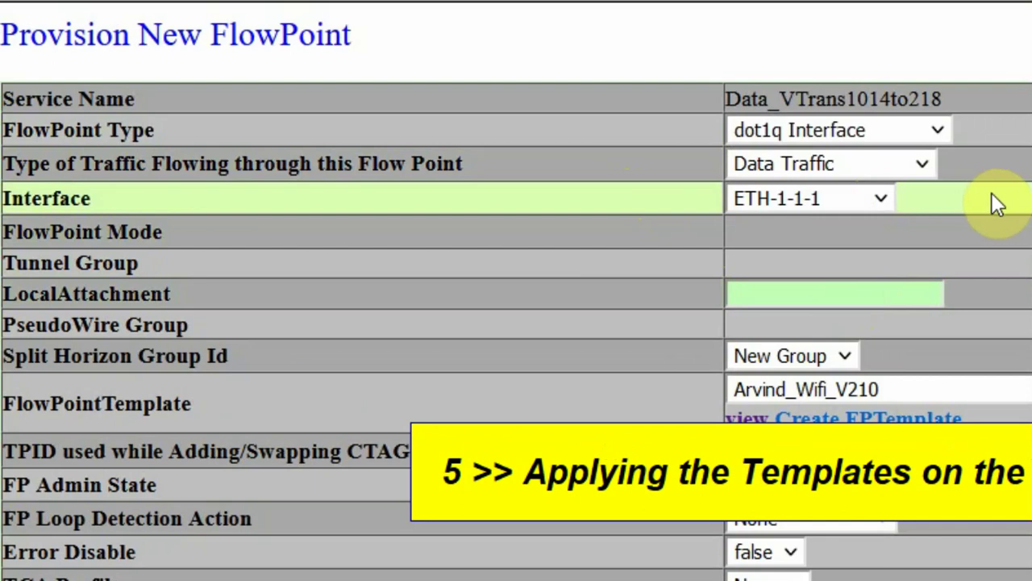
pyautogui.scroll(-2, 992, 202)
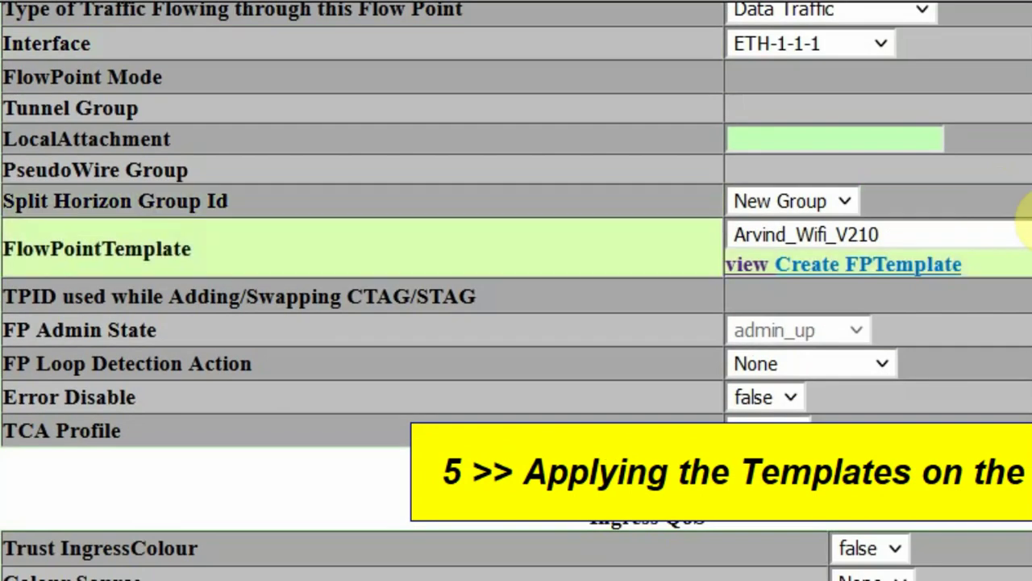
pyautogui.click(1018, 234)
pyautogui.scroll(-3, 1014, 121)
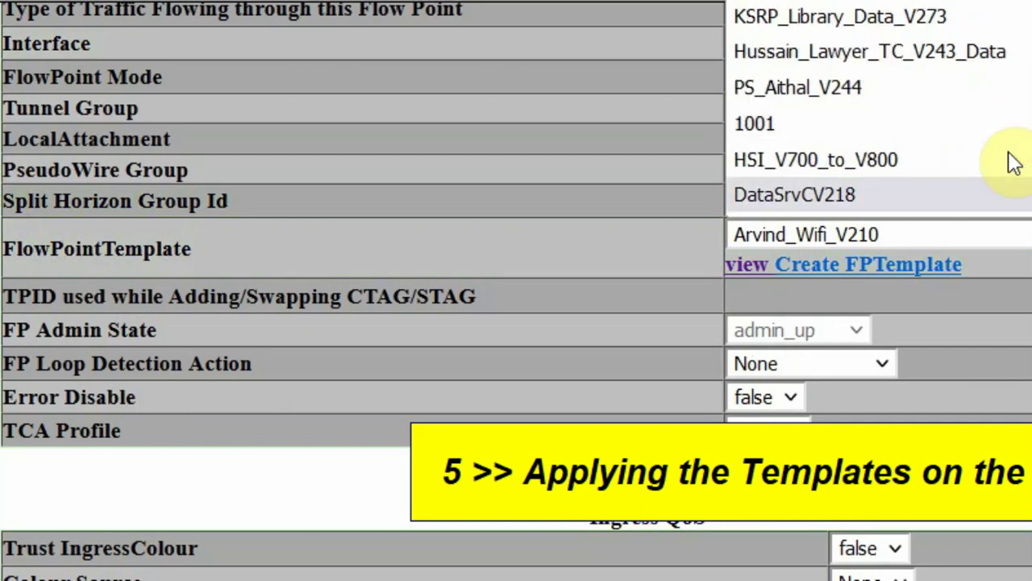
pyautogui.click(976, 204)
pyautogui.scroll(3, 502, 231)
pyautogui.scroll(-13, 560, 99)
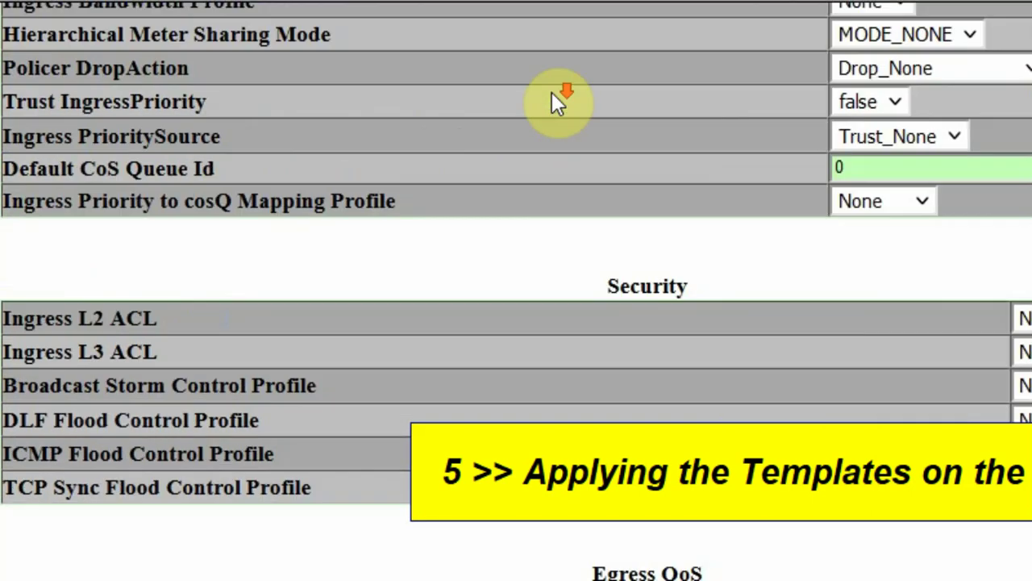
pyautogui.scroll(-5, 565, 416)
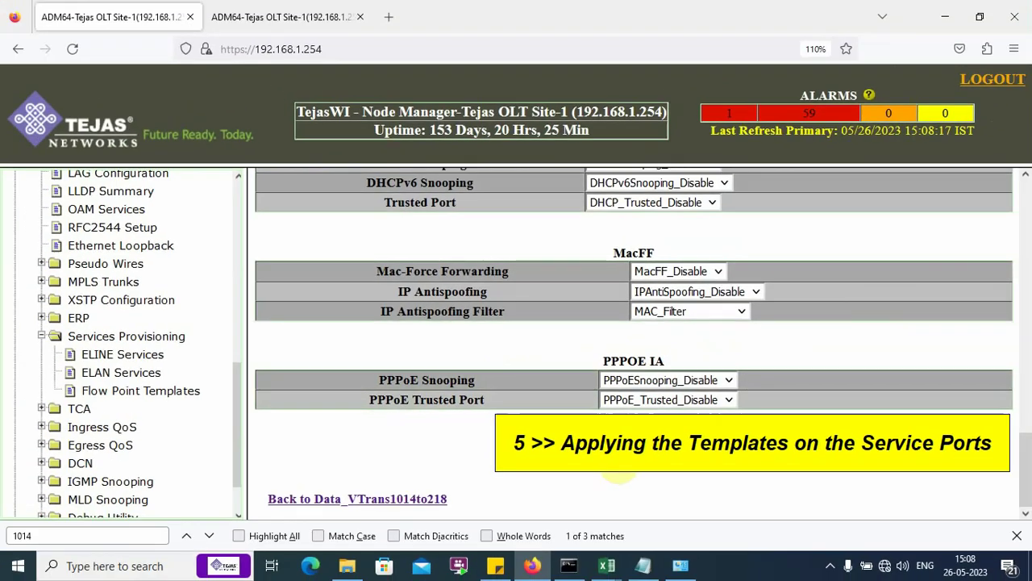
pyautogui.click(633, 478)
pyautogui.scroll(-15, 618, 396)
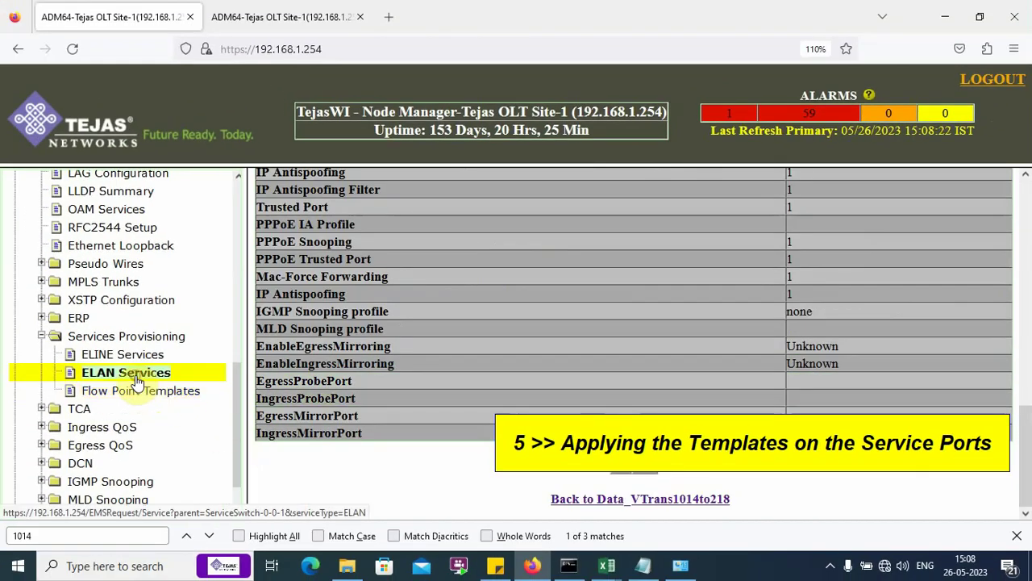
# Step: Reopen Data_VTrans1014to218 to review its BPETH-1-1-202 and ETH-1-1-1 flow points
pyautogui.click(135, 379)
pyautogui.press('Return')
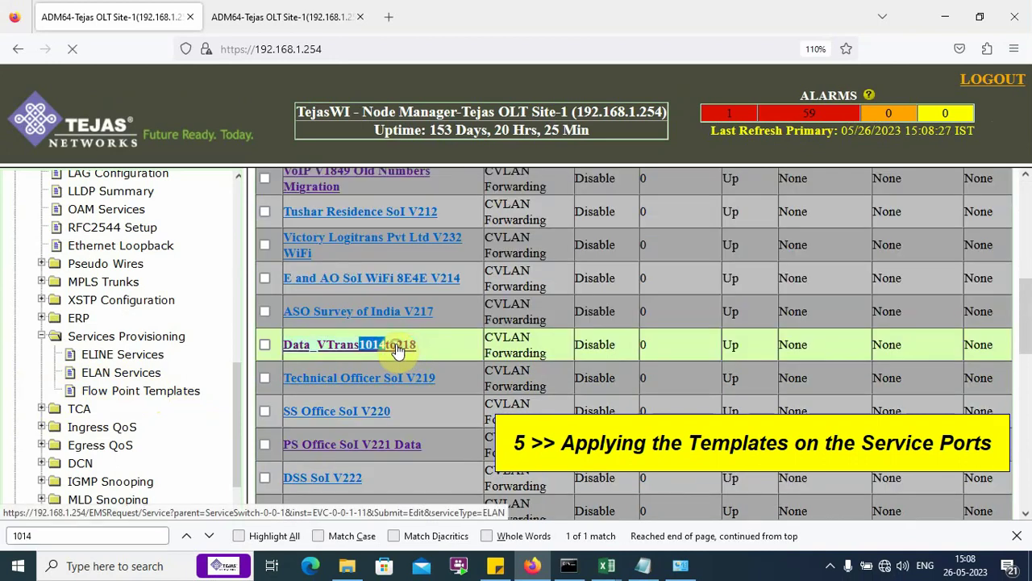
pyautogui.click(396, 343)
pyautogui.scroll(-10, 469, 349)
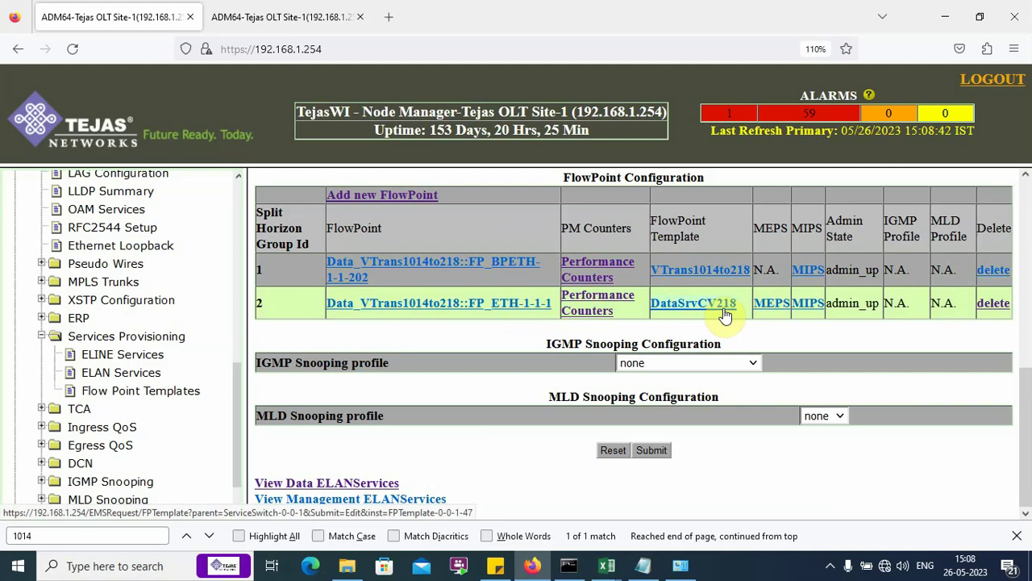
pyautogui.click(644, 565)
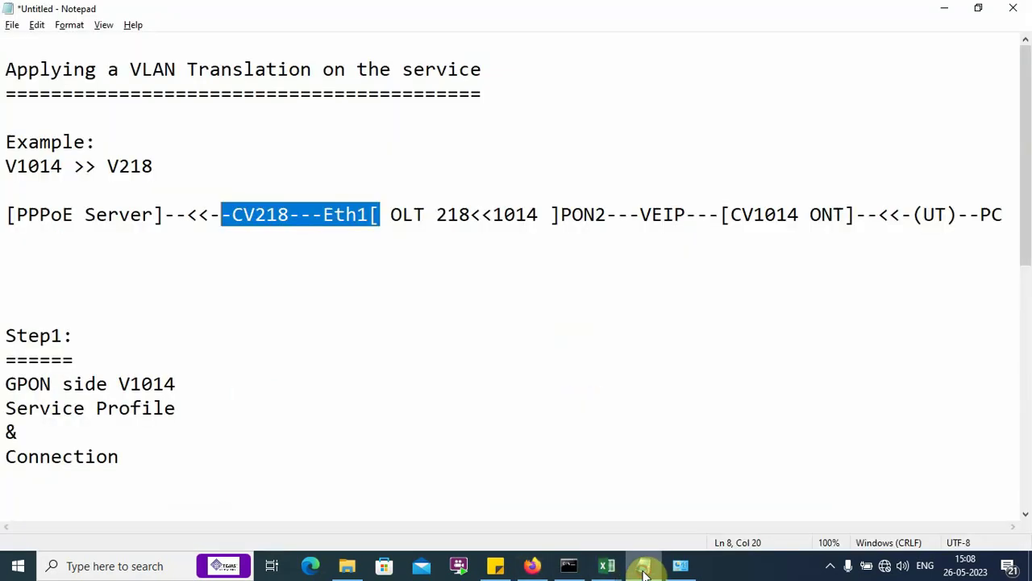
pyautogui.click(572, 361)
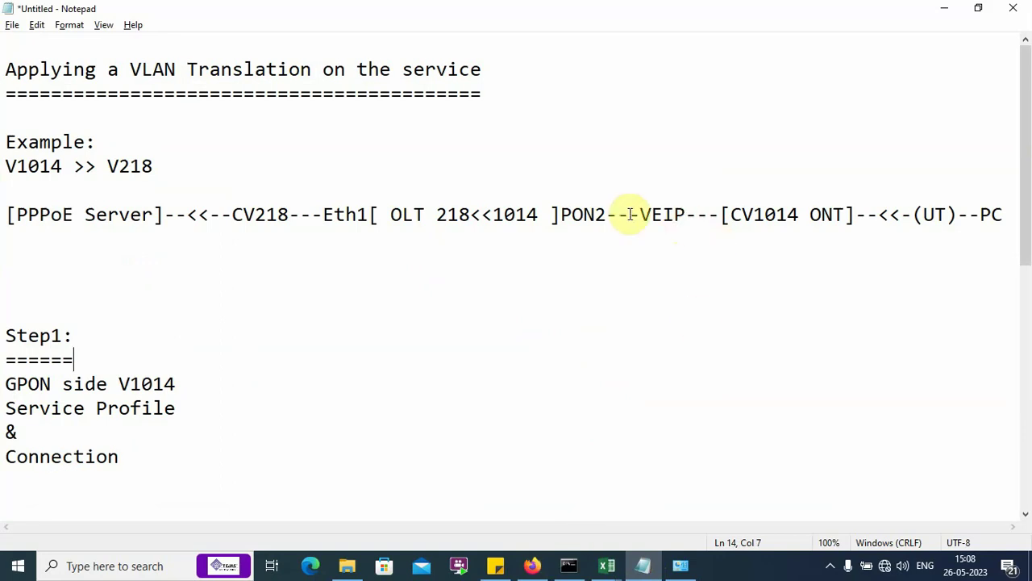
pyautogui.moveTo(636, 214); pyautogui.dragTo(861, 214)
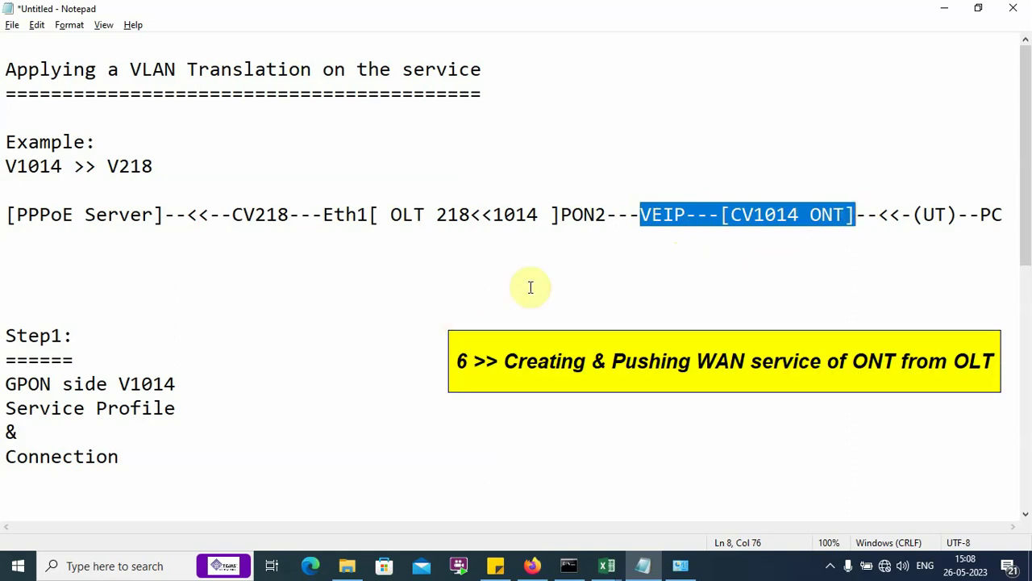
pyautogui.moveTo(640, 216); pyautogui.dragTo(860, 224)
pyautogui.click(860, 221)
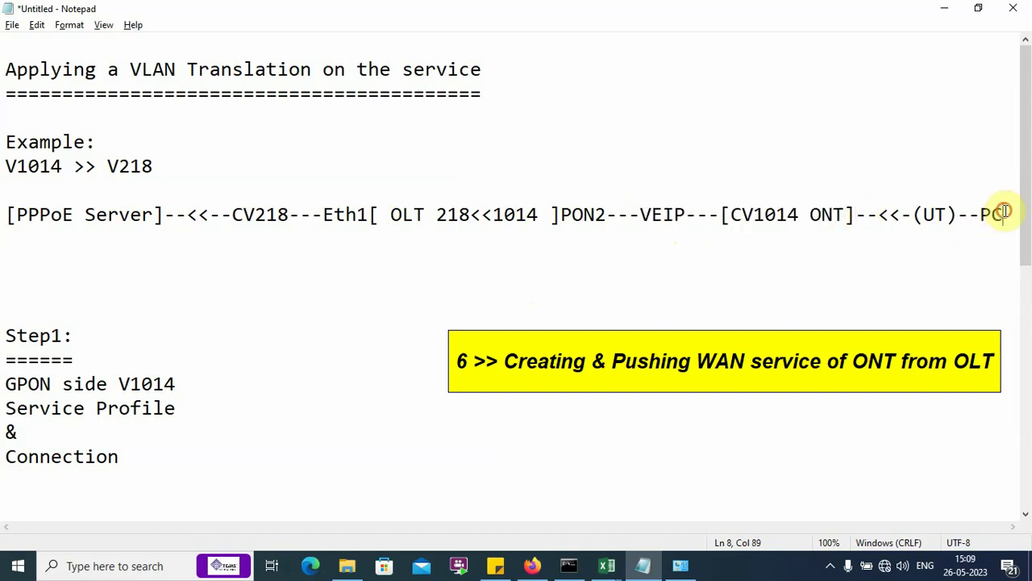
pyautogui.moveTo(1005, 212); pyautogui.dragTo(731, 223)
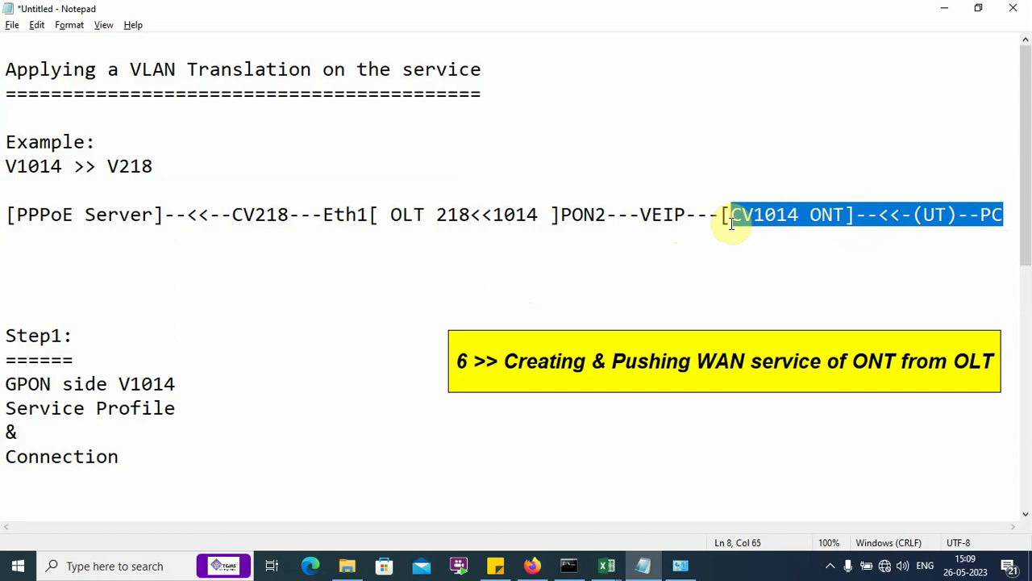
pyautogui.click(729, 230)
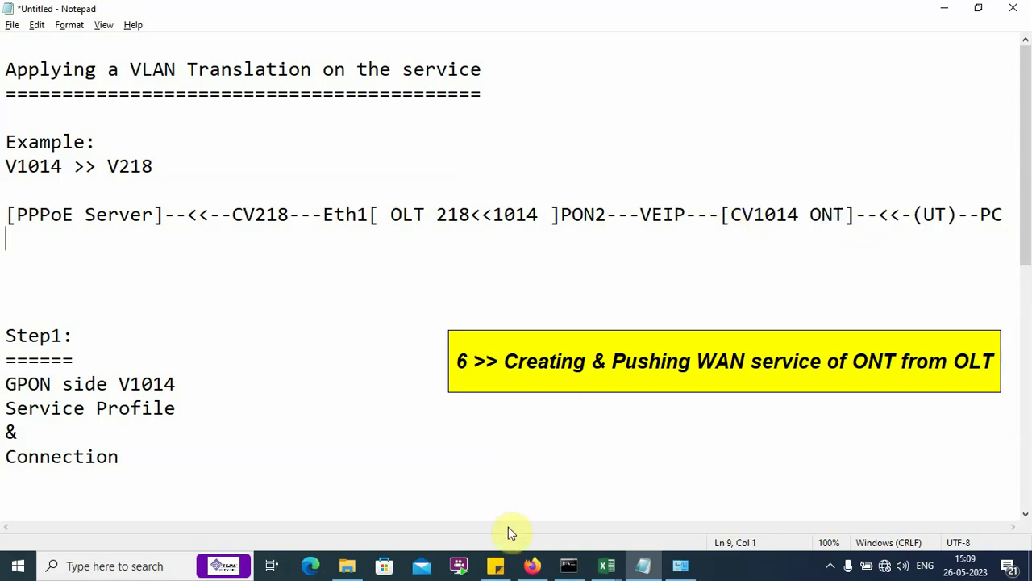
pyautogui.click(529, 567)
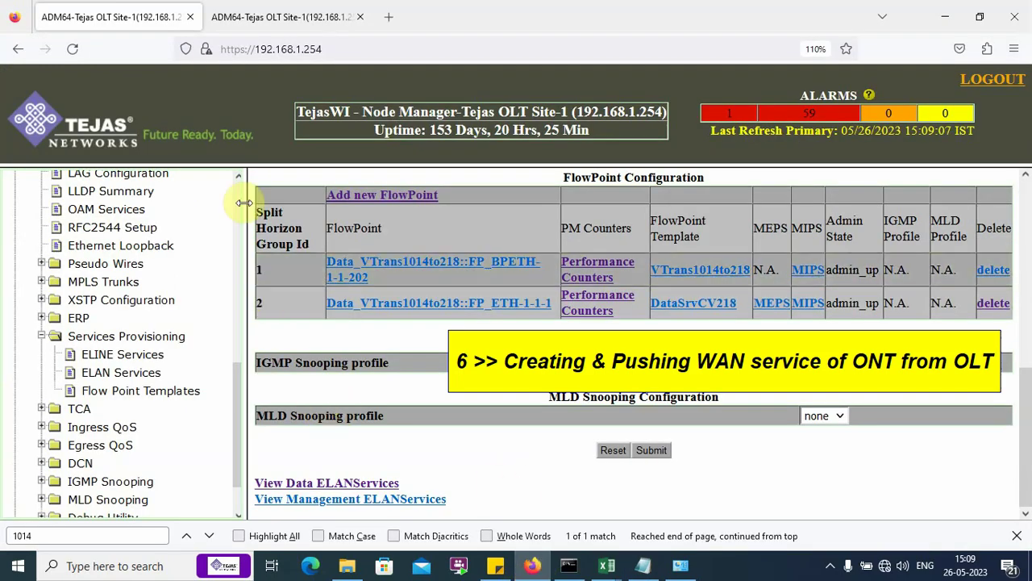
# Step: Expand GPON in the tree and go to ONT WAN Configuration
pyautogui.click(60, 445)
pyautogui.scroll(-2, 64, 379)
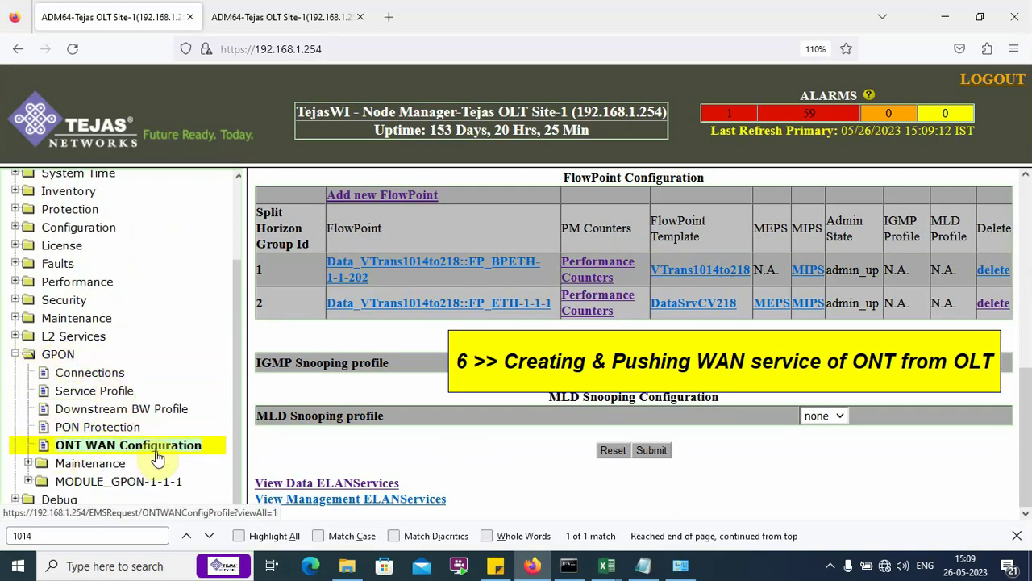
pyautogui.click(186, 450)
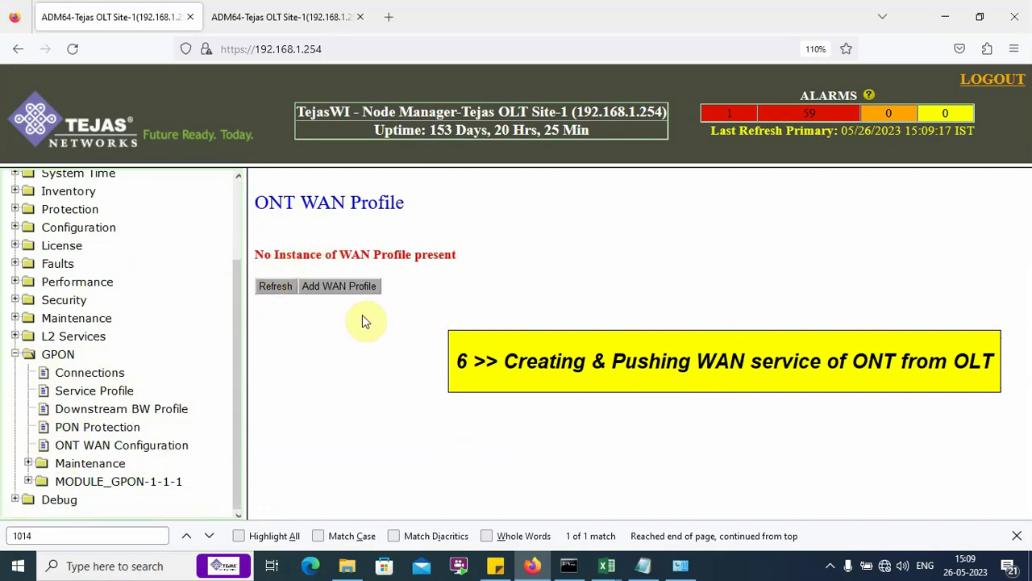
# Step: Start WAN profile DataCV1014PPPoE on OLT card Module_GPON-1-1-1
pyautogui.click(356, 290)
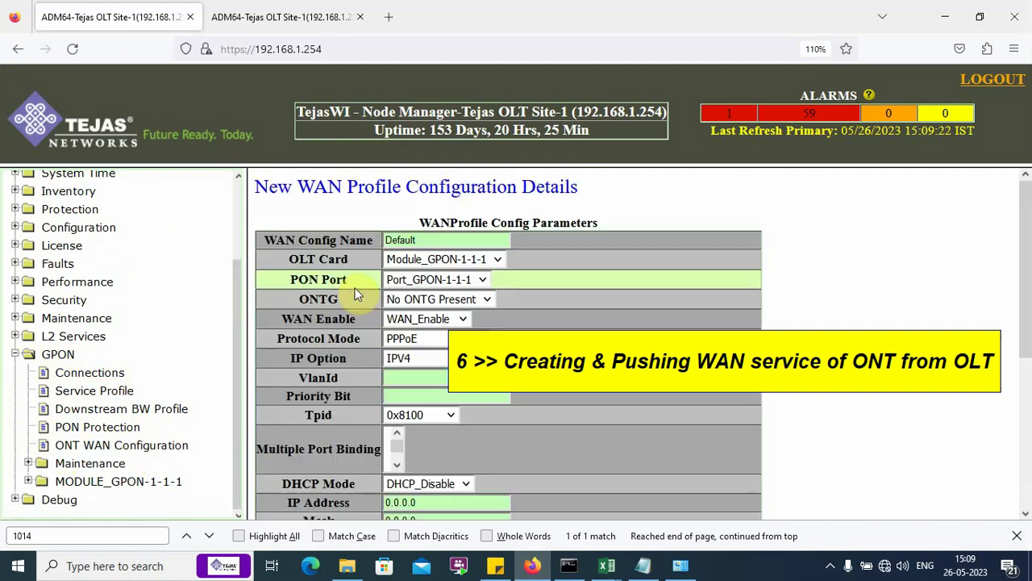
pyautogui.click(440, 240)
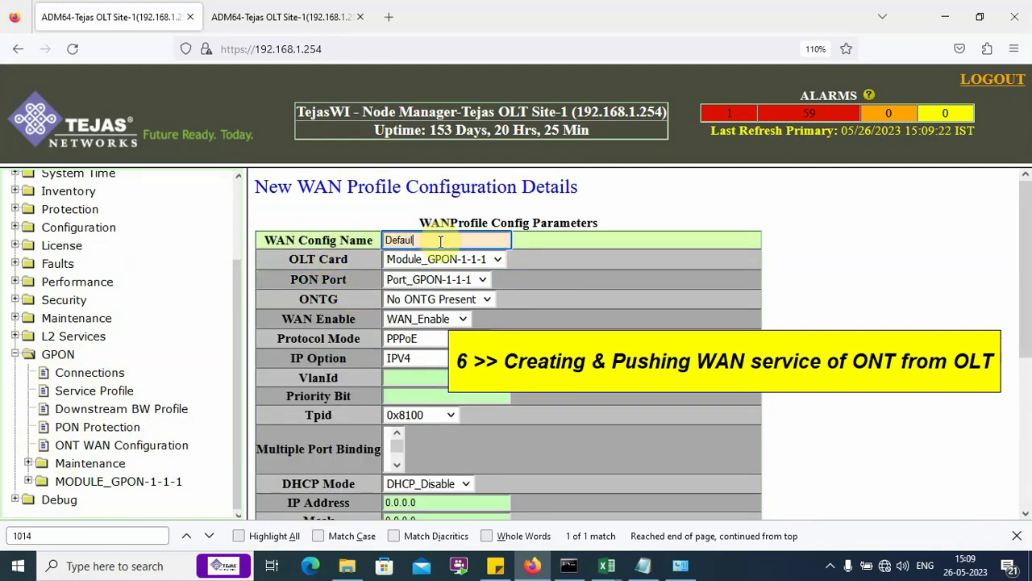
pyautogui.press('BackSpace')
pyautogui.press('BackSpace')
pyautogui.press('BackSpace')
pyautogui.press('BackSpace')
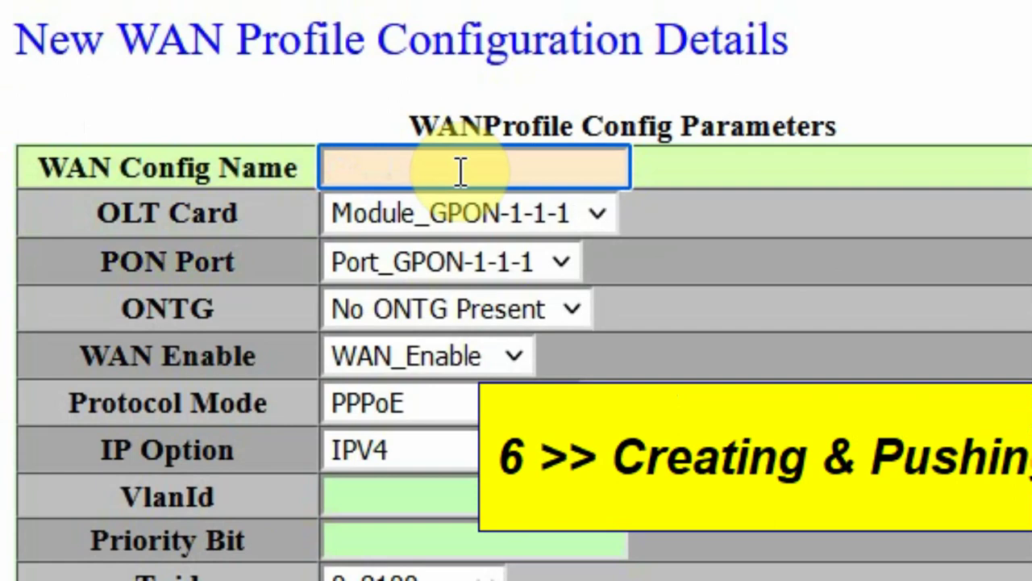
pyautogui.write('DataCV1014PPPoE')
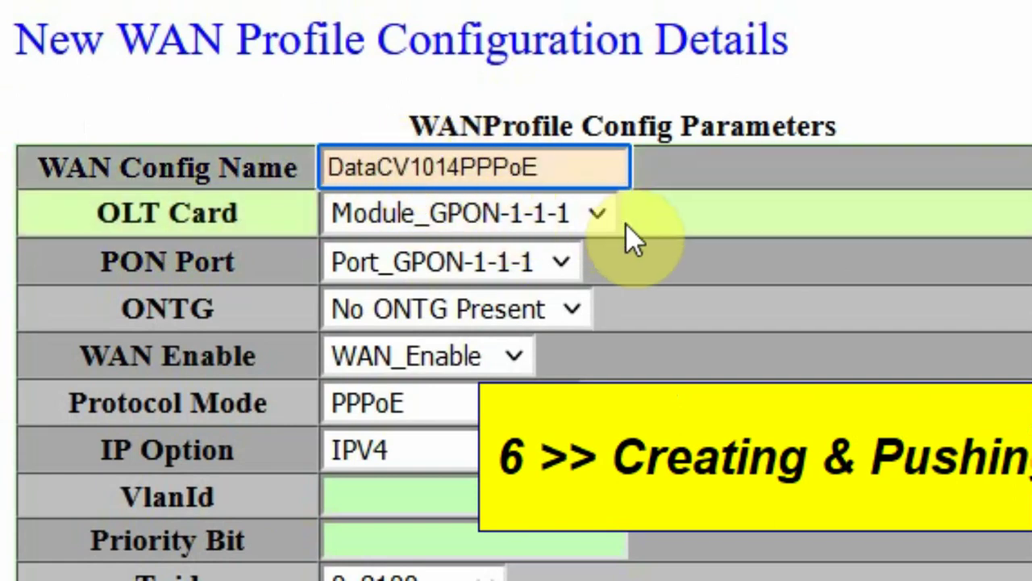
pyautogui.click(612, 229)
pyautogui.click(586, 264)
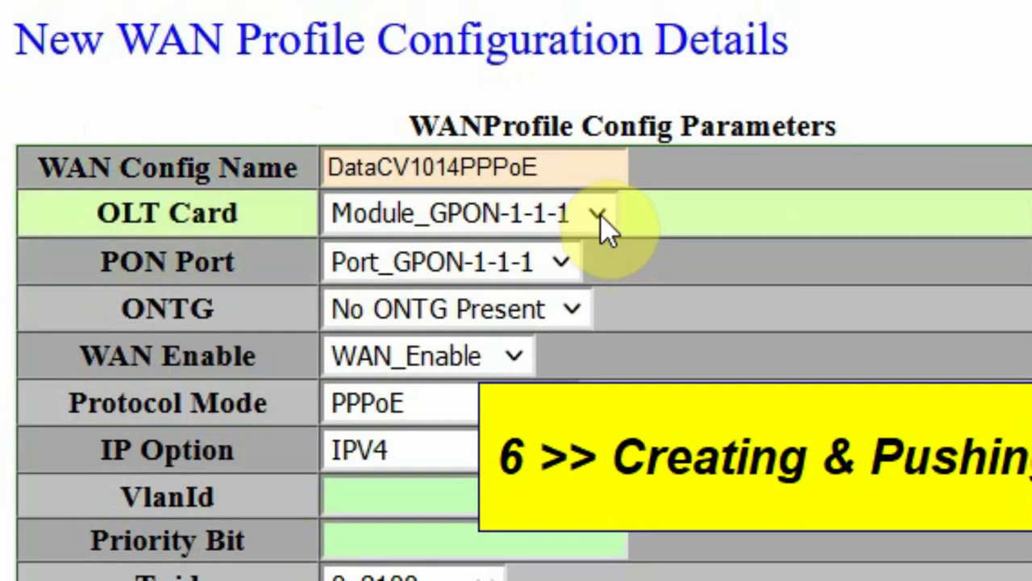
pyautogui.click(605, 226)
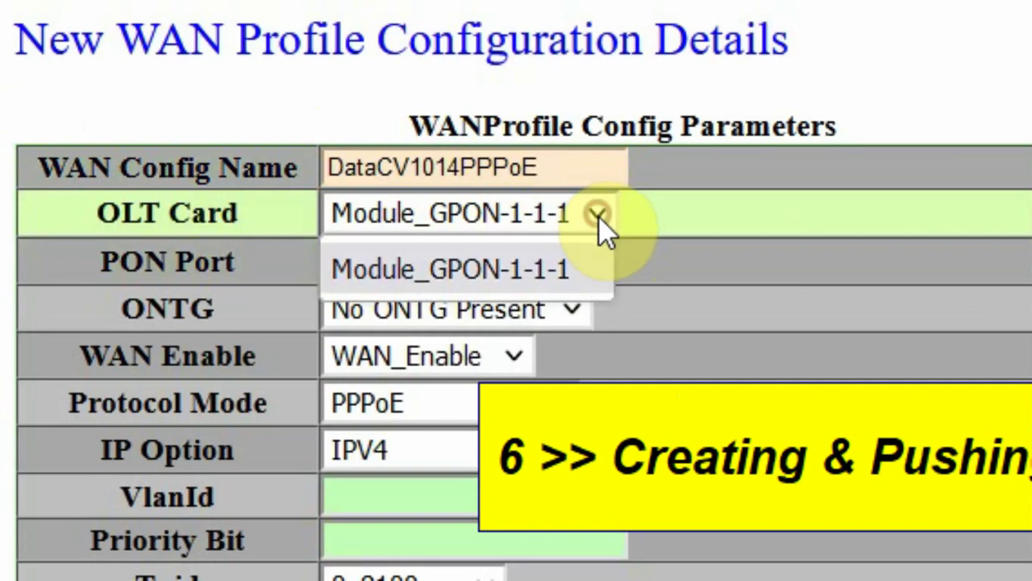
pyautogui.click(529, 270)
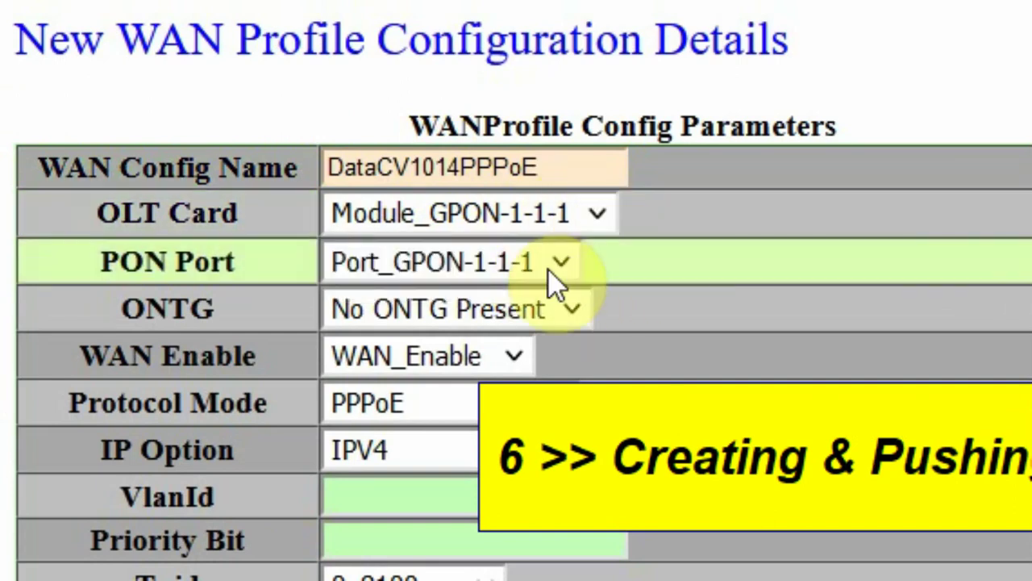
# Step: Target ONT-1-1-2-1 (TestingONT) on PON port Port_GPON-1-1-2
pyautogui.click(556, 275)
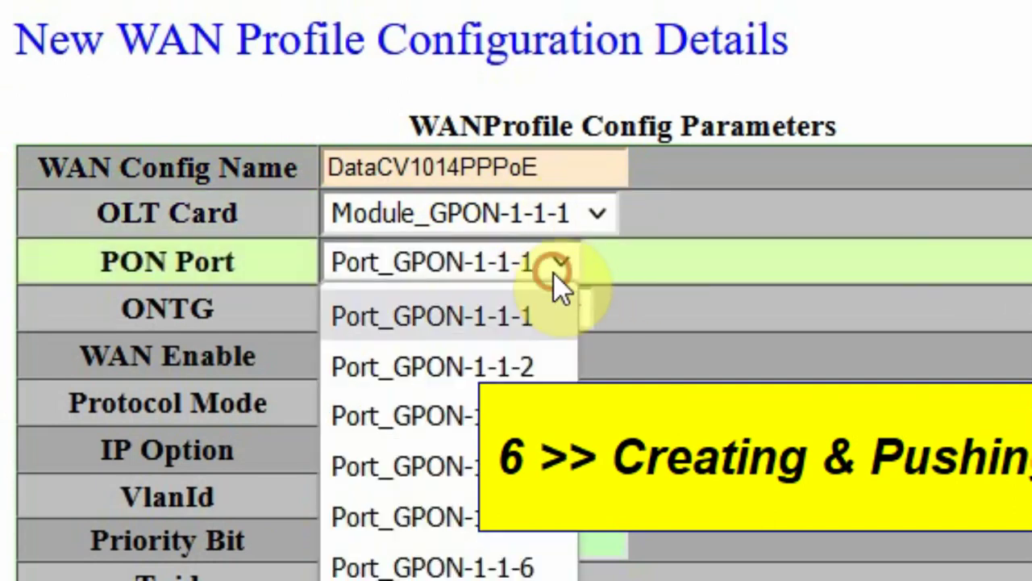
pyautogui.click(544, 371)
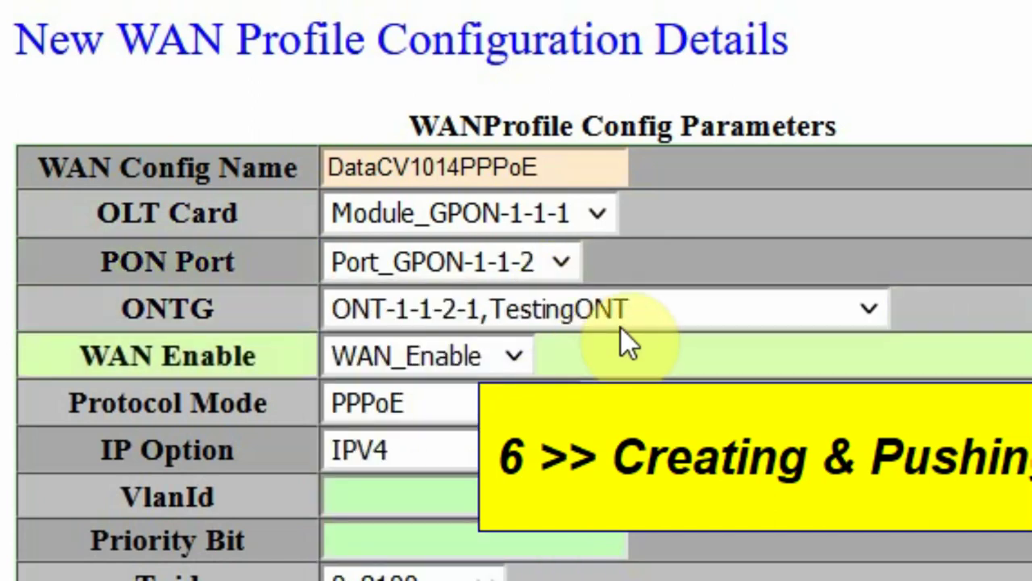
pyautogui.click(838, 313)
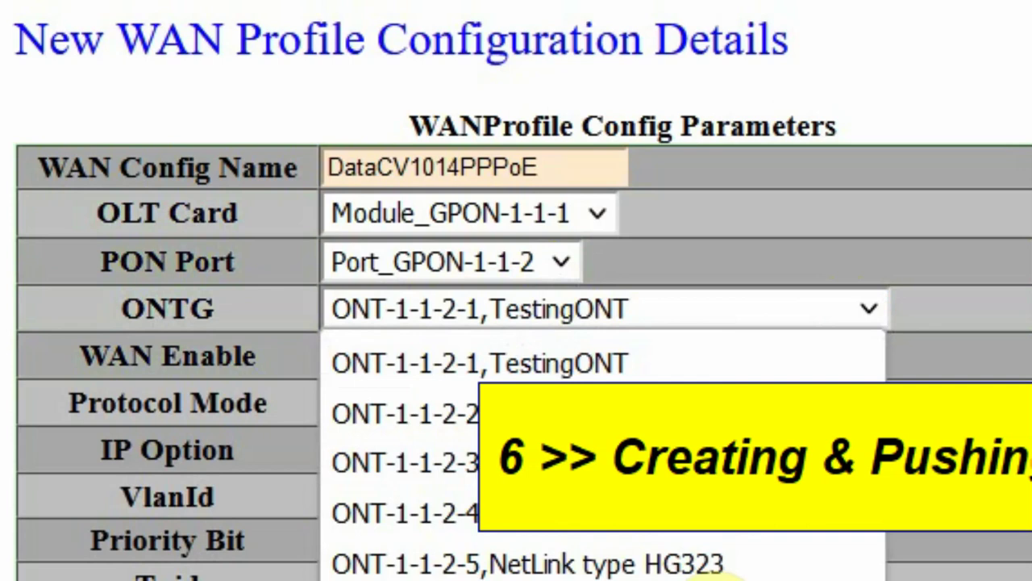
pyautogui.click(638, 352)
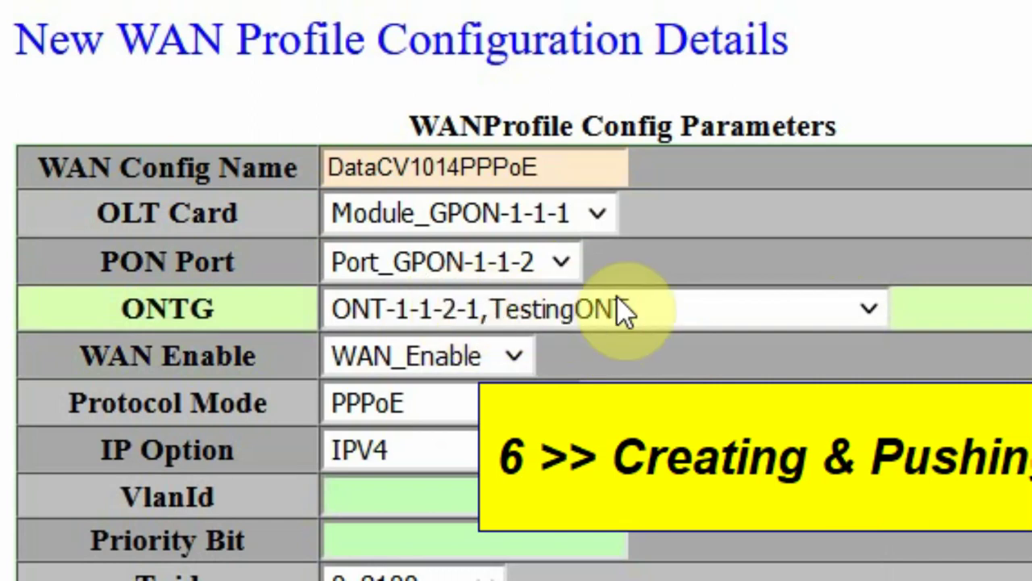
# Step: Keep PPPoE protocol mode and set VlanId to 1014
pyautogui.click(500, 404)
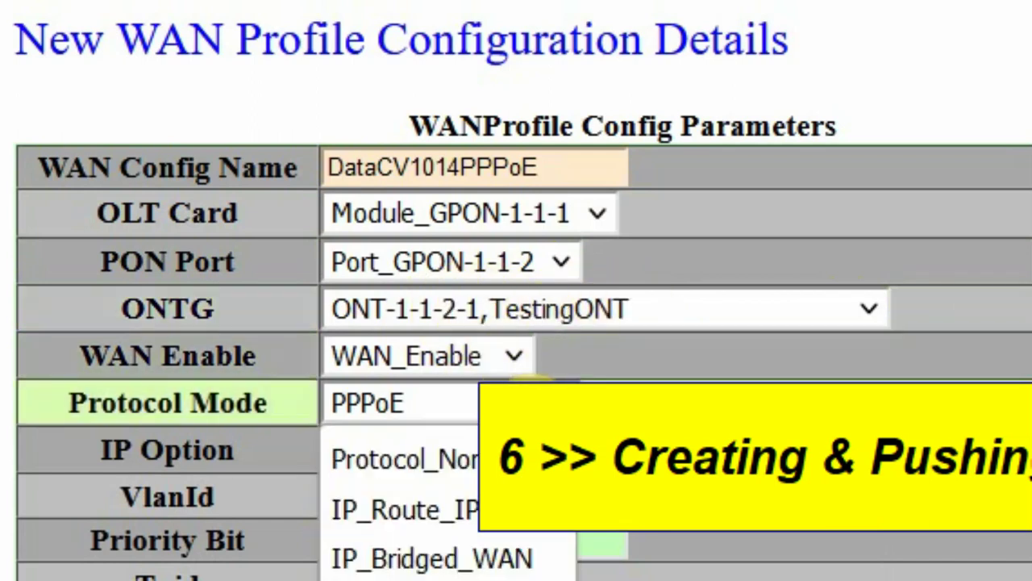
pyautogui.click(484, 578)
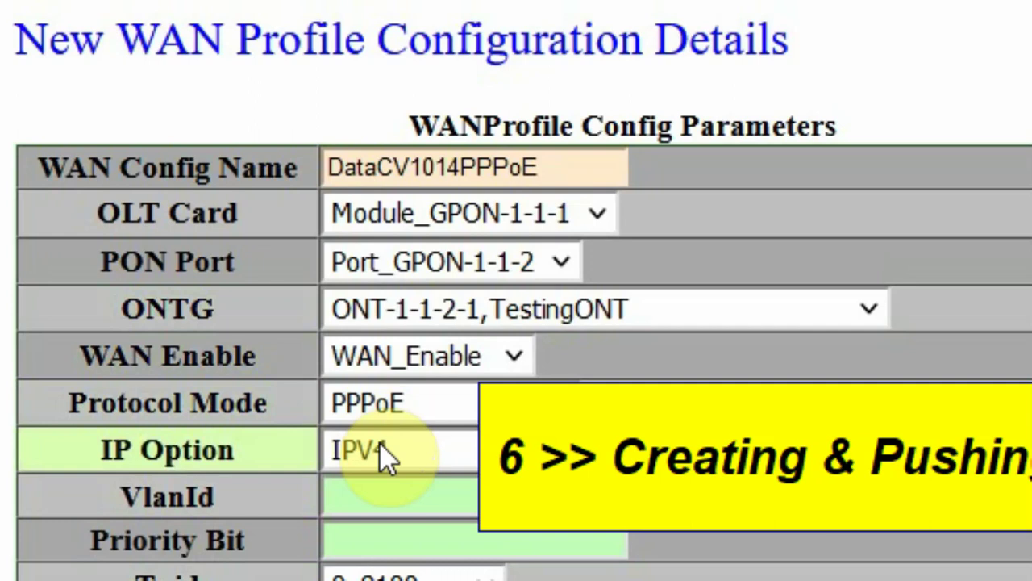
pyautogui.click(364, 500)
pyautogui.click(363, 506)
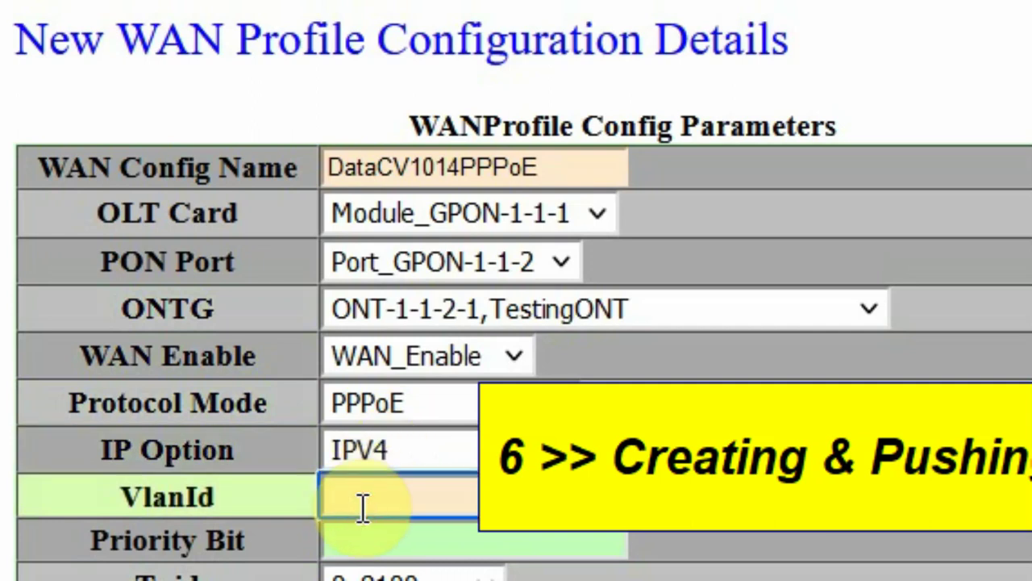
pyautogui.write('1014')
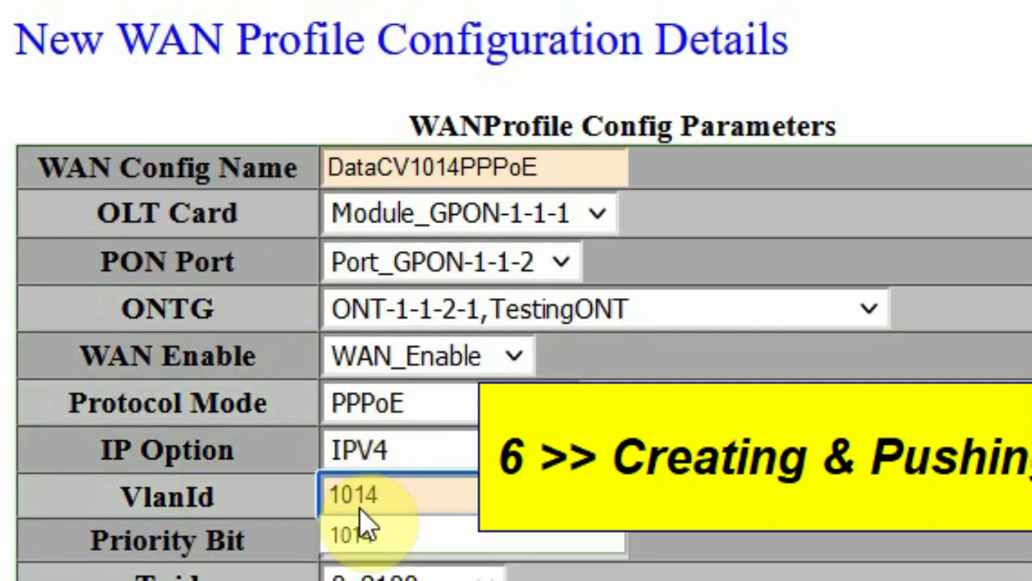
pyautogui.click(361, 533)
pyautogui.click(482, 547)
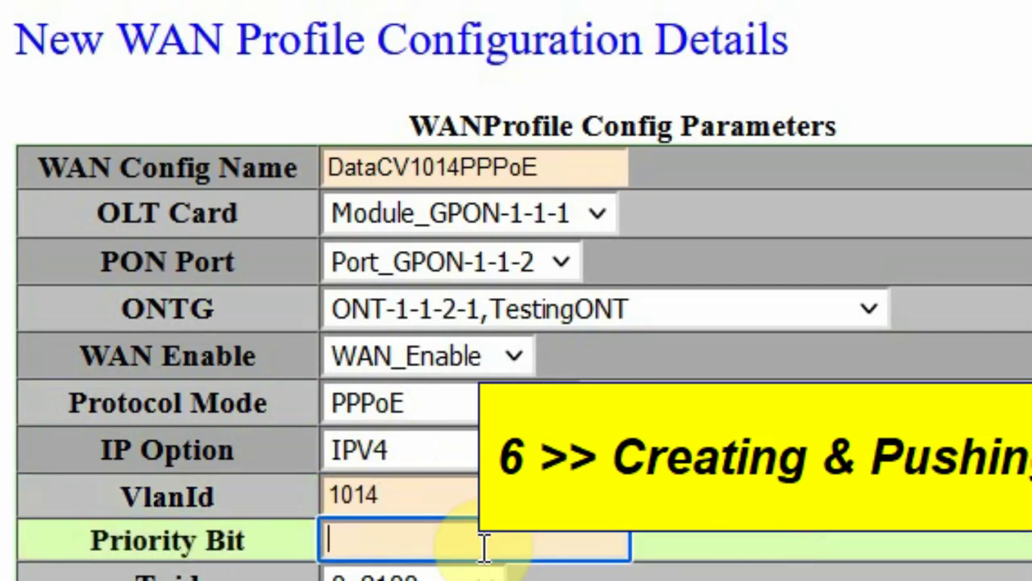
# Step: Set Priority Bit 0, Tpid 0x8100, and bind LAN1, LAN2 and both wireless bands
pyautogui.write('0')
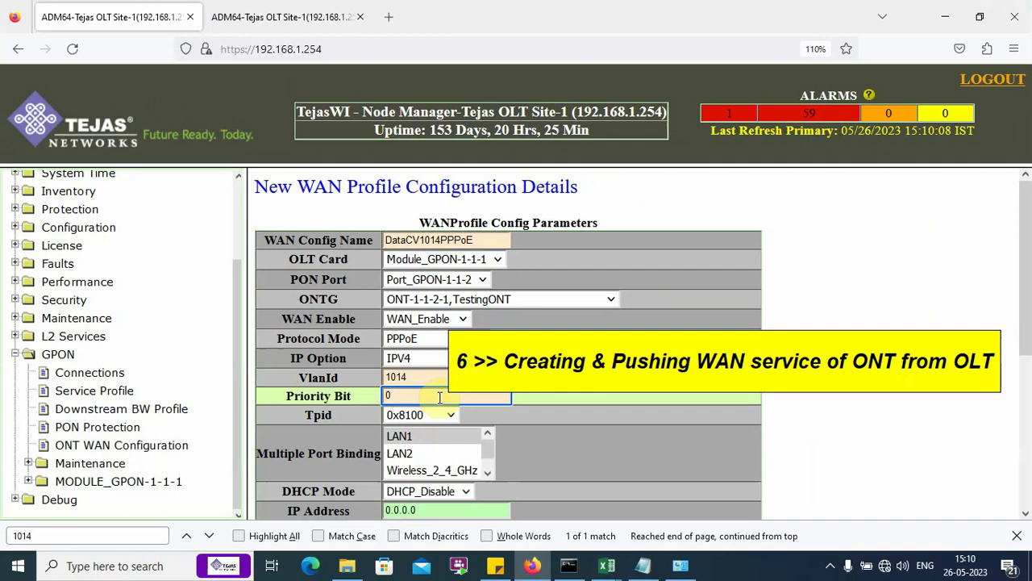
pyautogui.scroll(-3, 440, 396)
pyautogui.click(428, 233)
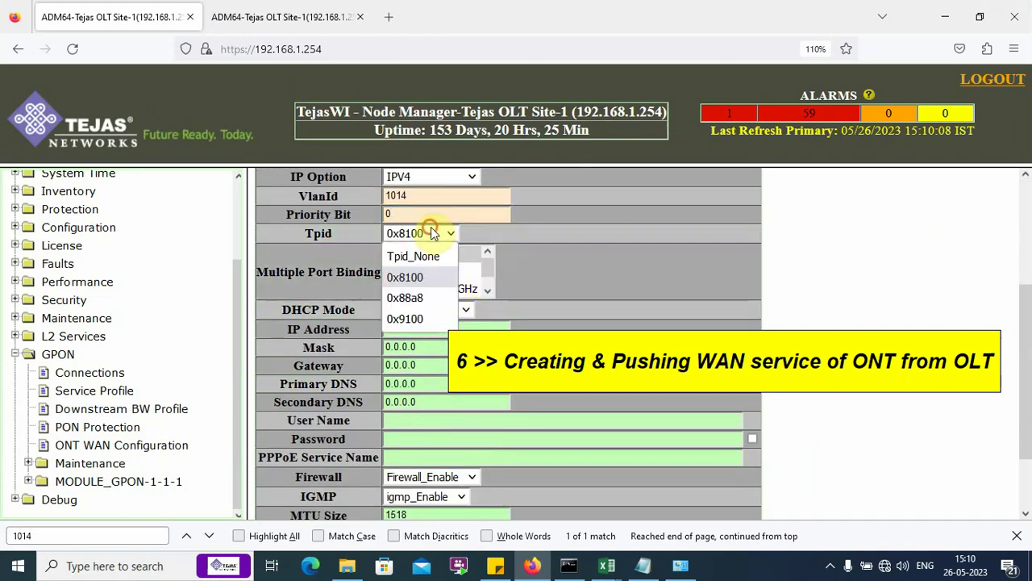
pyautogui.click(427, 276)
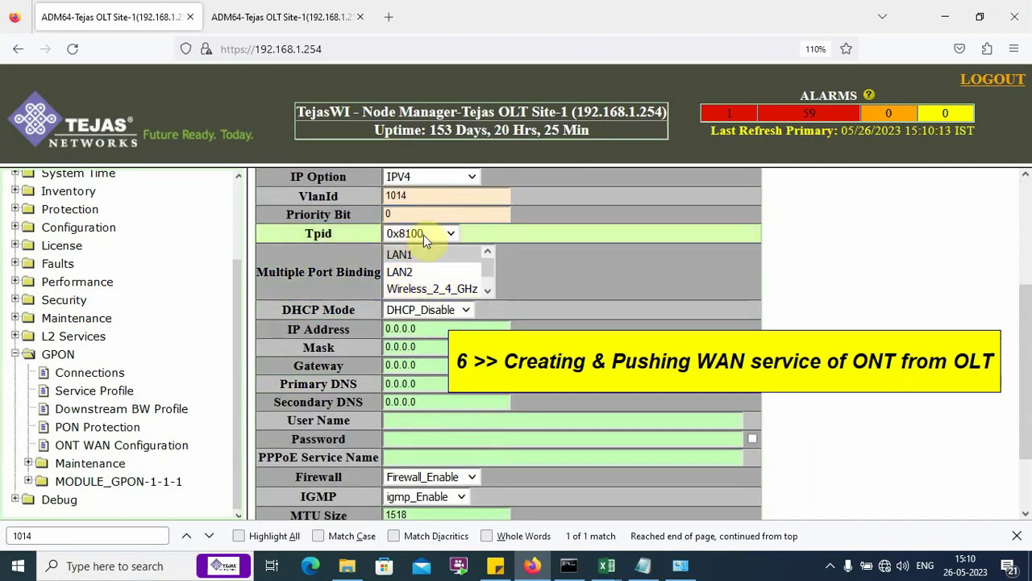
pyautogui.click(434, 271)
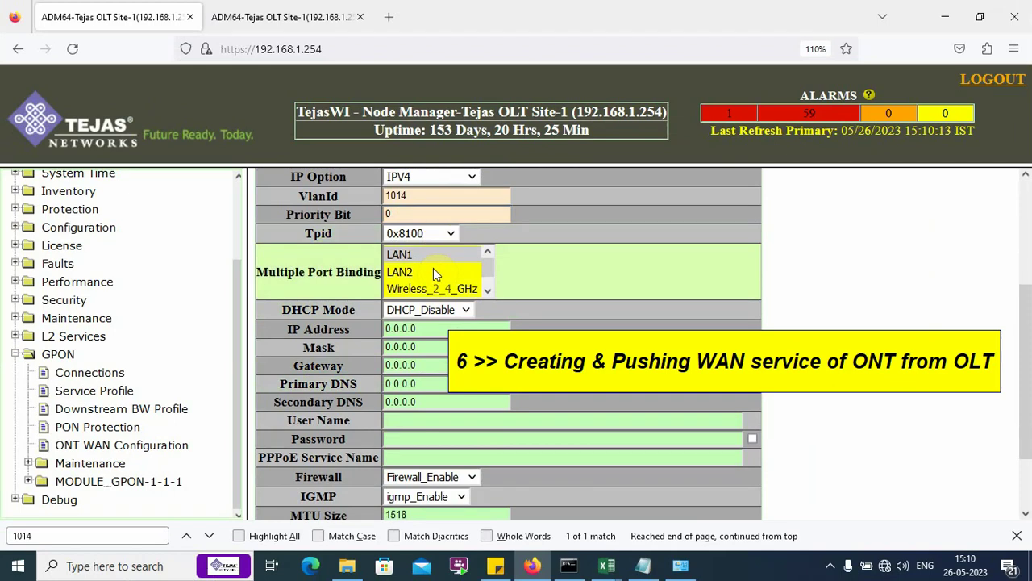
pyautogui.click(434, 257)
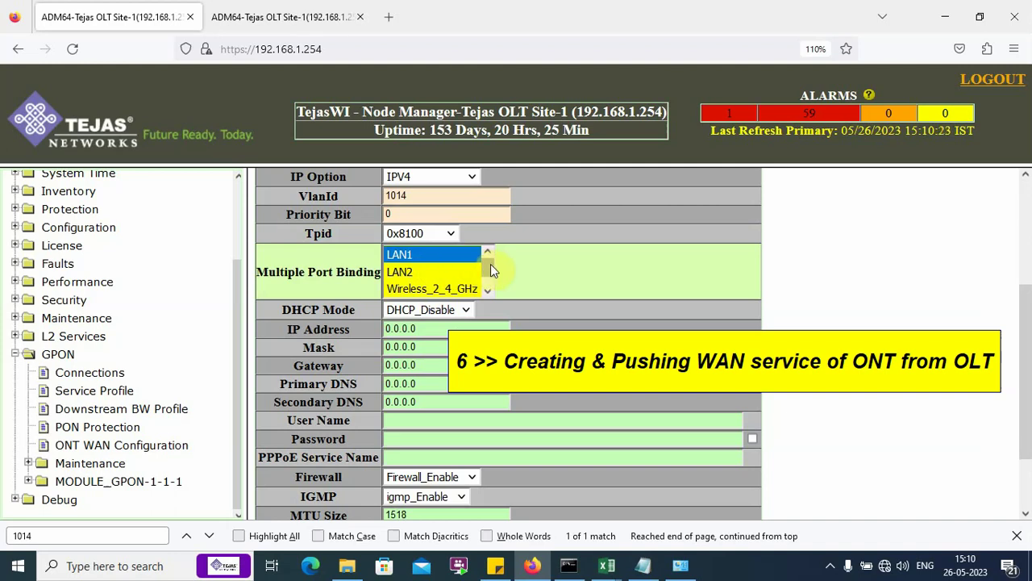
pyautogui.moveTo(490, 264); pyautogui.dragTo(491, 285)
pyautogui.keyDown('shift'); pyautogui.click(440, 288); pyautogui.keyUp('shift')
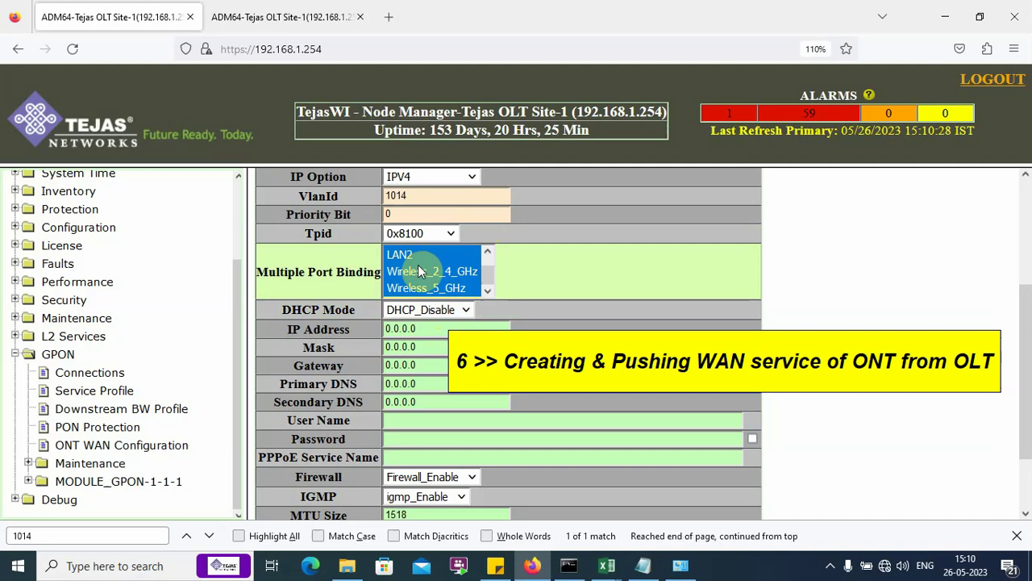
# Step: Set DHCP Mode to DHCP_Enable
pyautogui.click(460, 310)
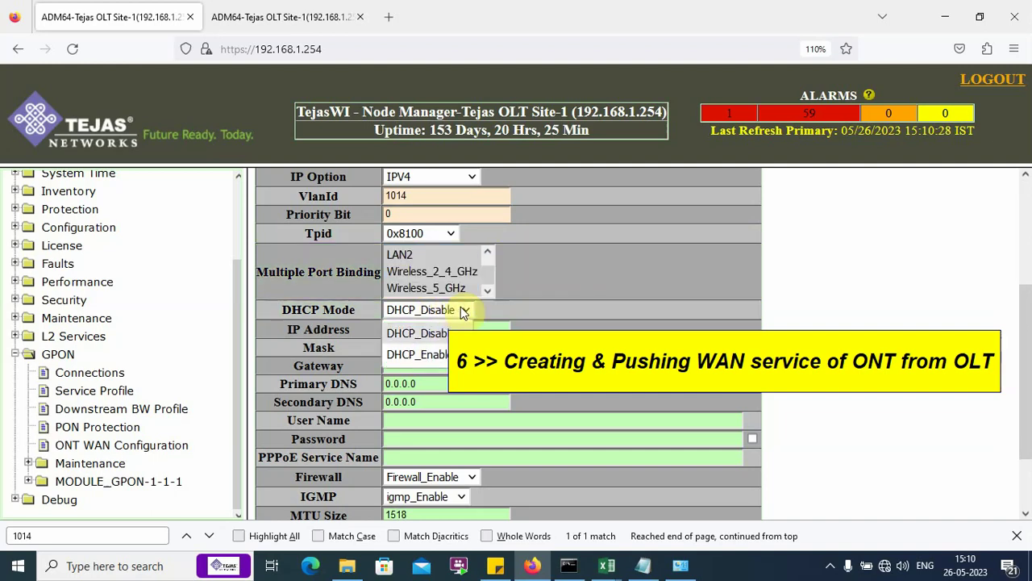
pyautogui.click(433, 348)
pyautogui.scroll(-2, 433, 350)
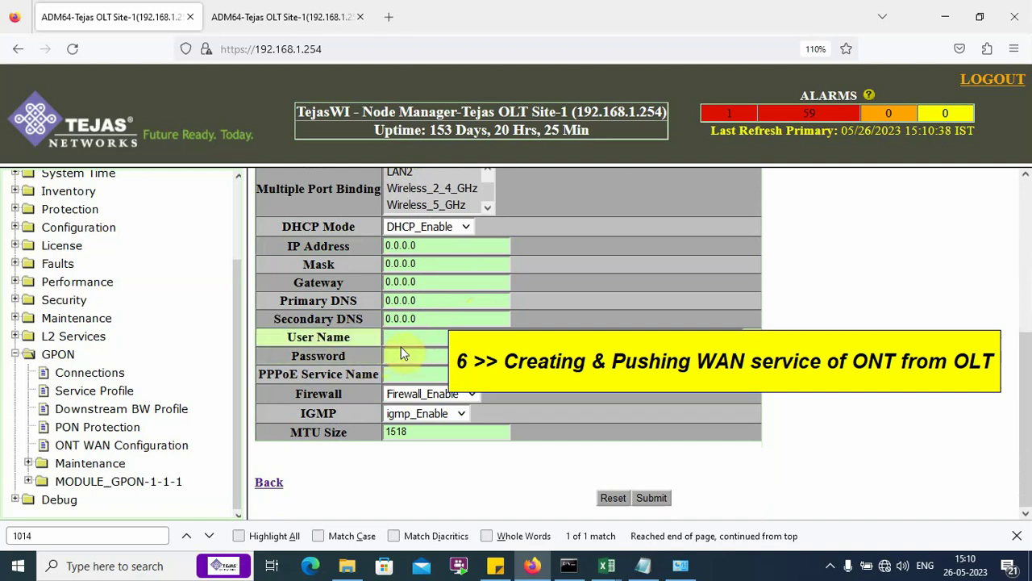
# Step: Select the PPPoE credential line in the Notepad notes
pyautogui.click(643, 565)
pyautogui.scroll(-5, 109, 358)
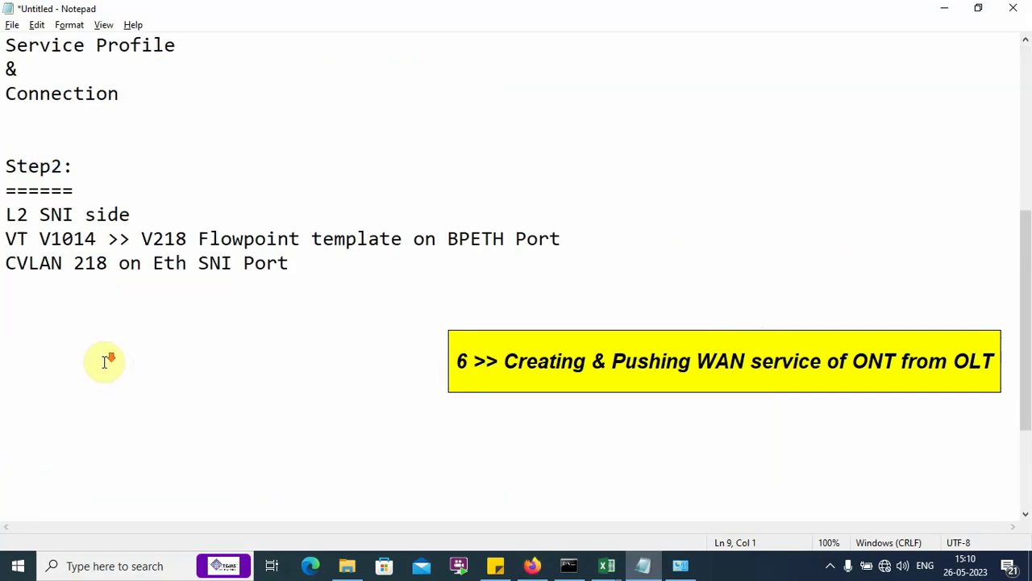
pyautogui.scroll(-2, 104, 360)
pyautogui.moveTo(5, 430); pyautogui.dragTo(302, 452)
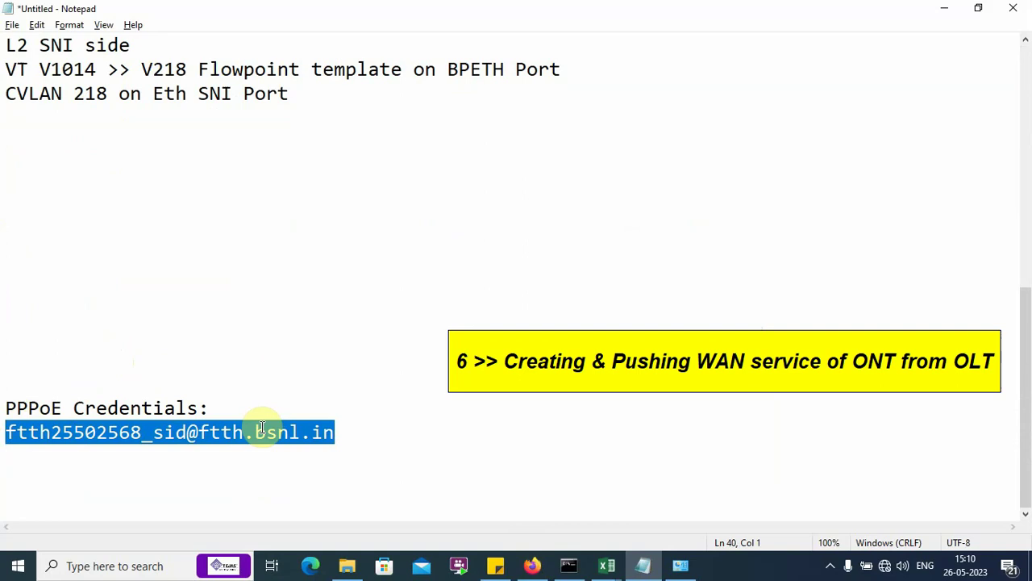
# Step: Paste the PPPoE user name, fill in the password, and set Firewall to Firewall_Disable
pyautogui.hotkey('ctrl', 'c')
pyautogui.hotkey('alt', 'Tab')
pyautogui.hotkey('ctrl', 'v')
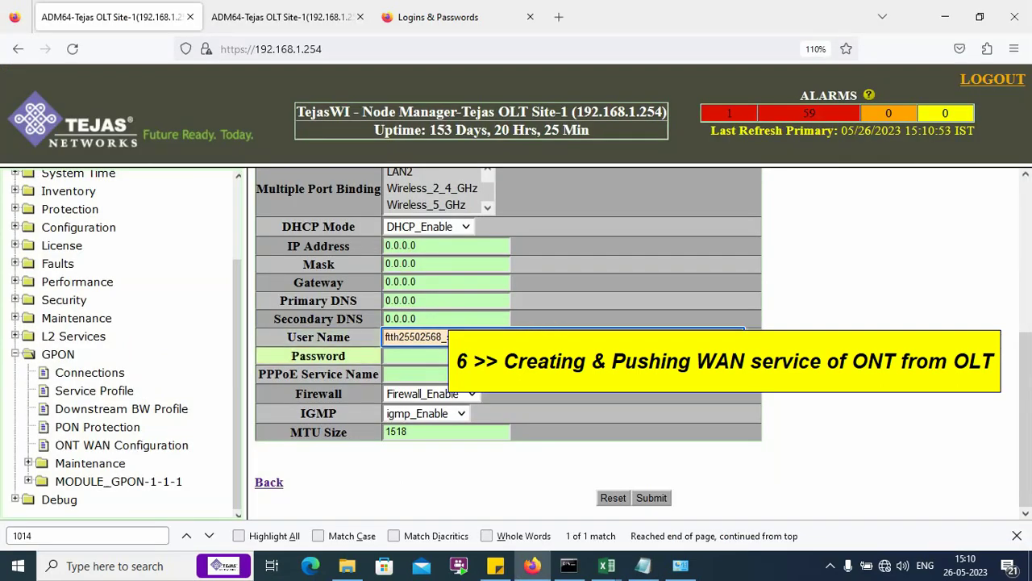
pyautogui.press('Tab')
pyautogui.press('Down')
pyautogui.press('Return')
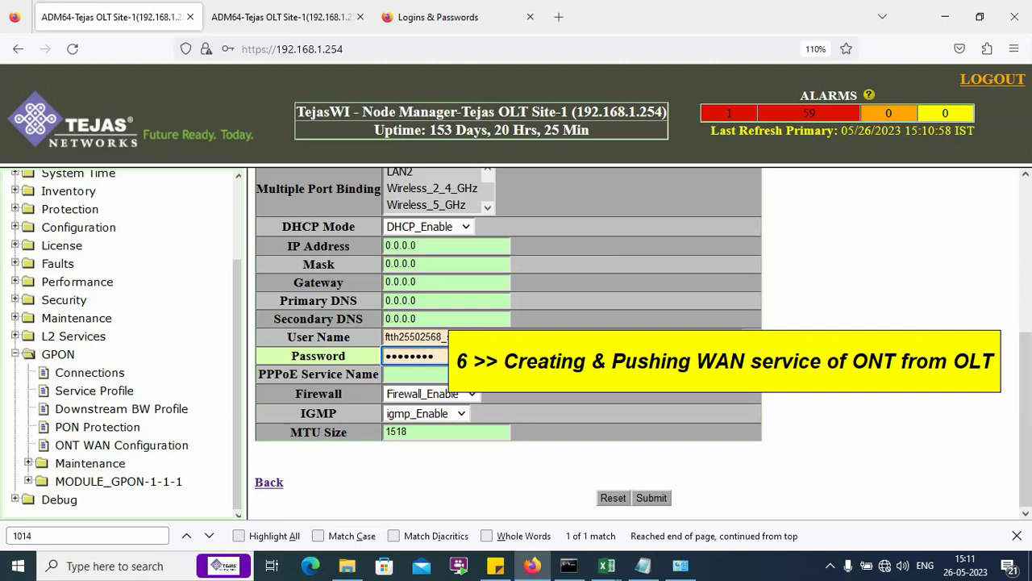
pyautogui.press('Tab')
pyautogui.press('Tab')
pyautogui.hotkey('alt', 'Down')
pyautogui.press('Up')
pyautogui.press('Return')
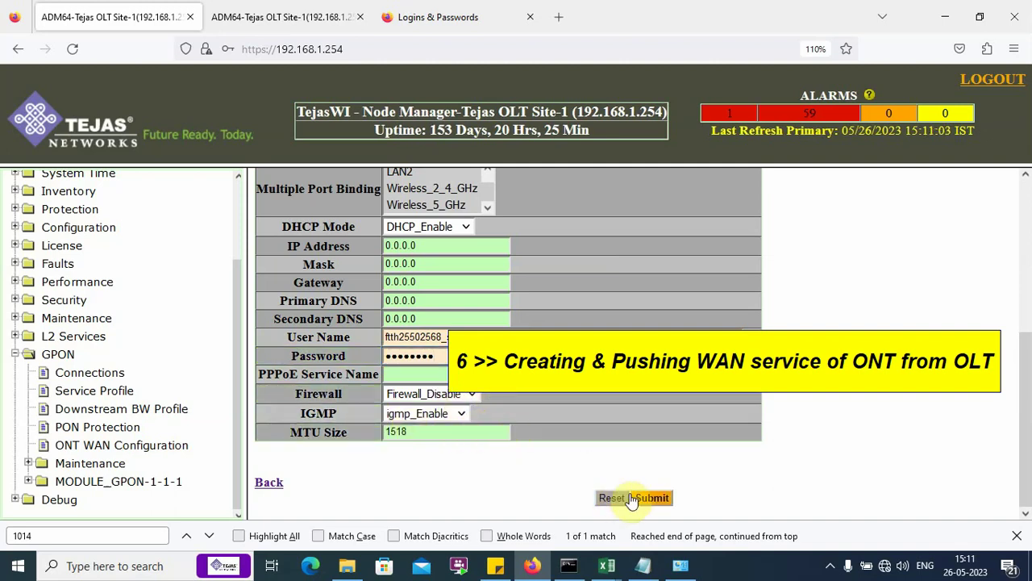
pyautogui.scroll(5, 610, 426)
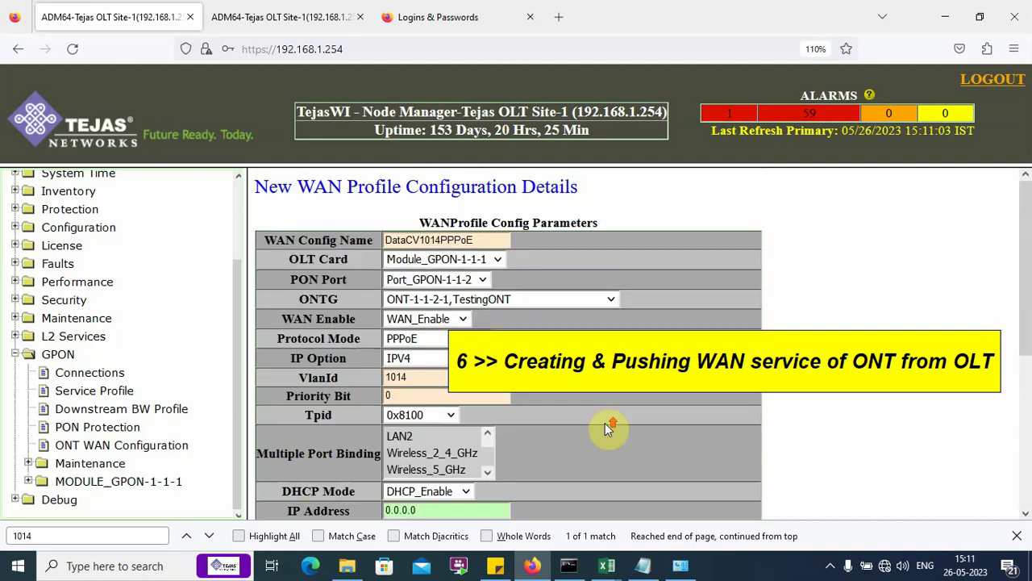
pyautogui.scroll(-5, 633, 379)
# Step: Submit the DataCV1014PPPoE WAN profile for ONT-1-1-2-1 and confirm the addition
pyautogui.click(651, 497)
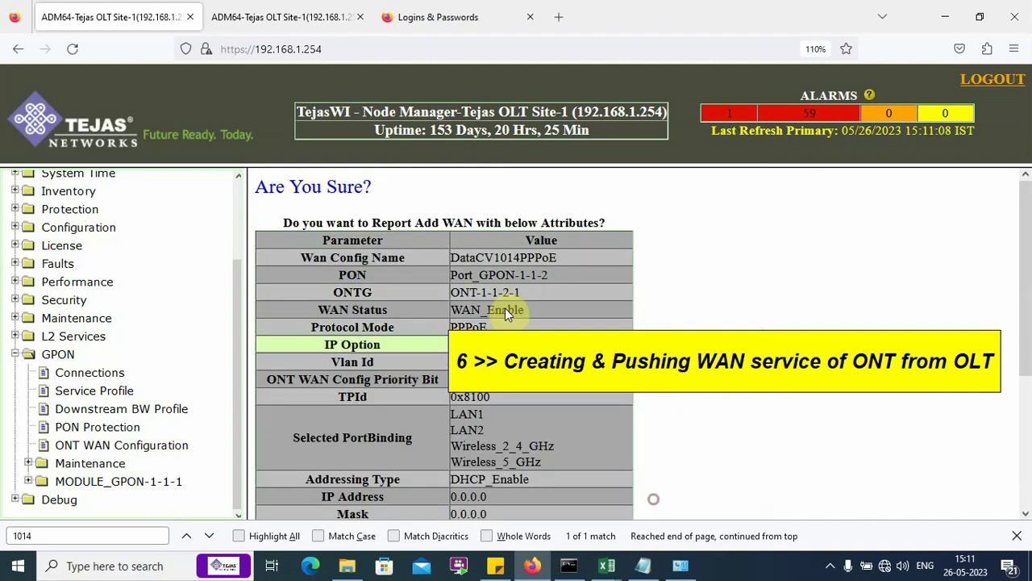
pyautogui.scroll(-5, 505, 308)
pyautogui.click(326, 496)
# Step: Review the success message and the ONT-1-1-2-1 row in the Add WAN results
pyautogui.tripleClick(533, 231)
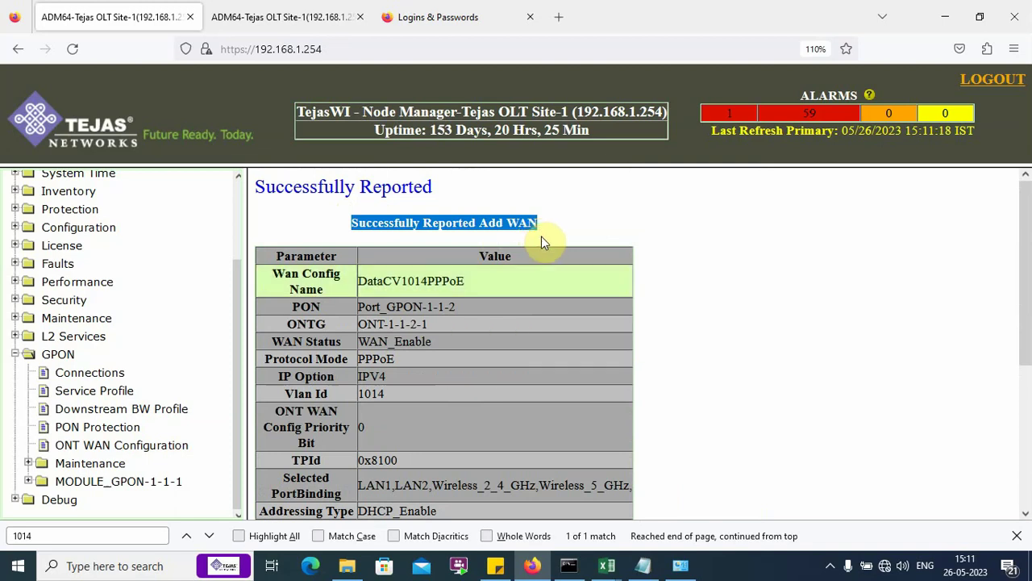
pyautogui.click(446, 326)
pyautogui.moveTo(446, 326); pyautogui.dragTo(275, 319)
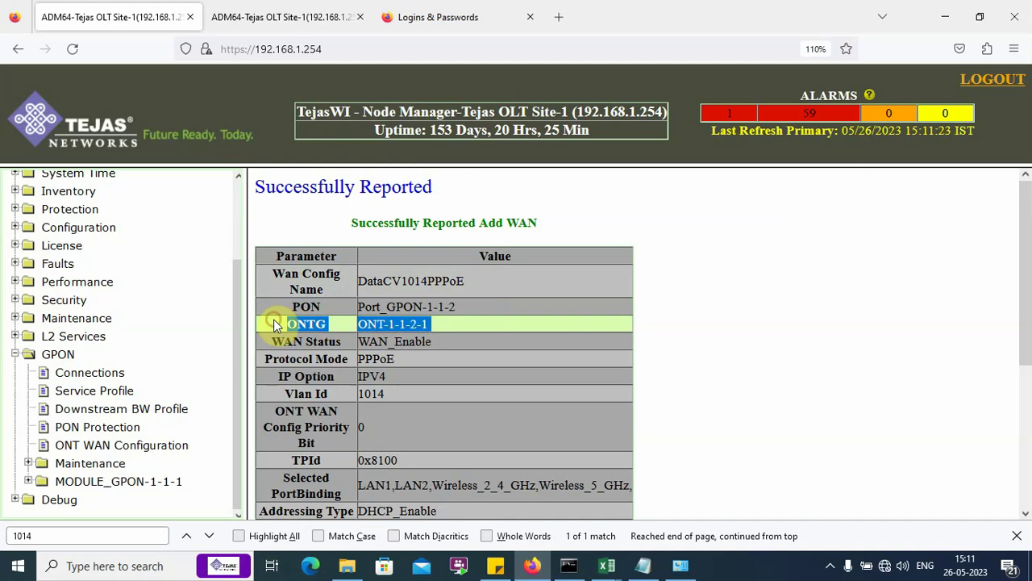
pyautogui.click(444, 327)
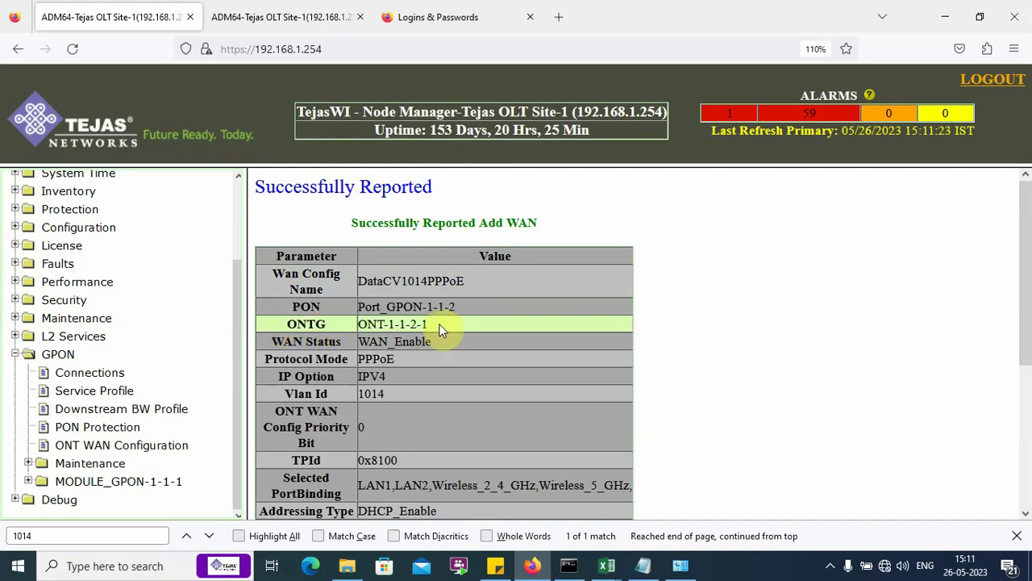
pyautogui.scroll(-2, 403, 307)
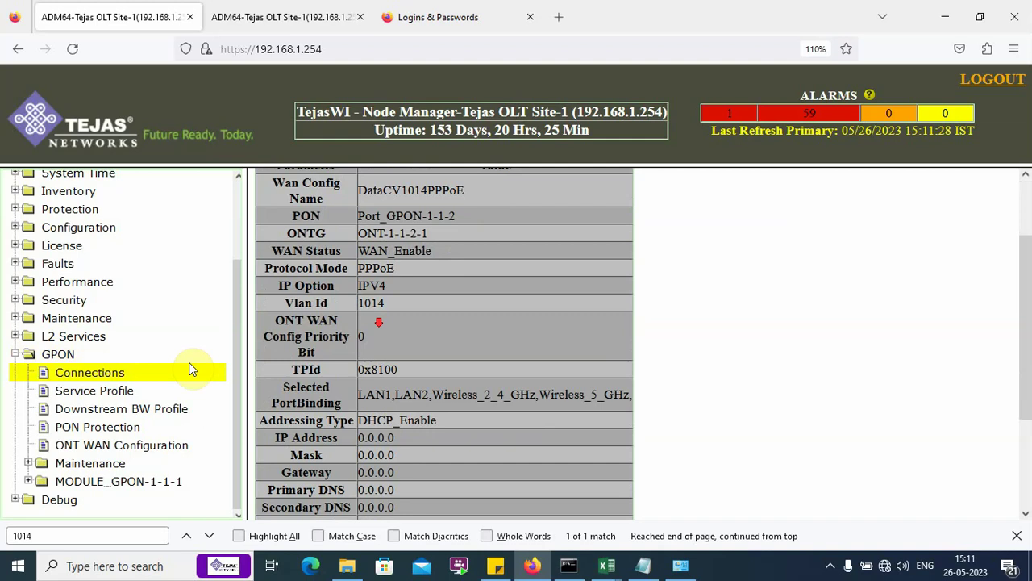
# Step: Go to GPON Manage ONT and open ONT-1-1-2-1's details in a new tab
pyautogui.click(77, 466)
pyautogui.scroll(-4, 80, 466)
pyautogui.click(93, 466)
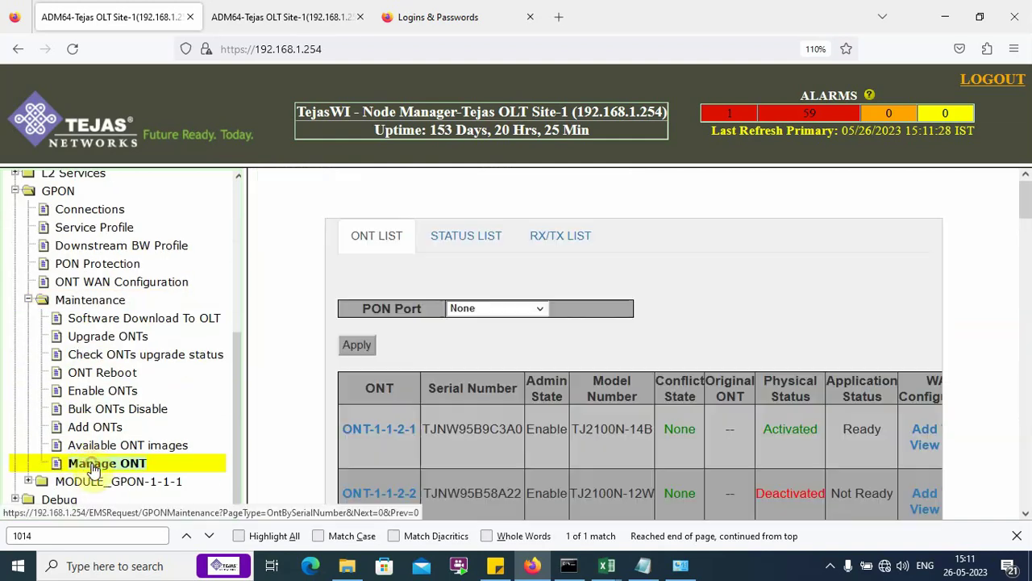
pyautogui.scroll(-4, 484, 307)
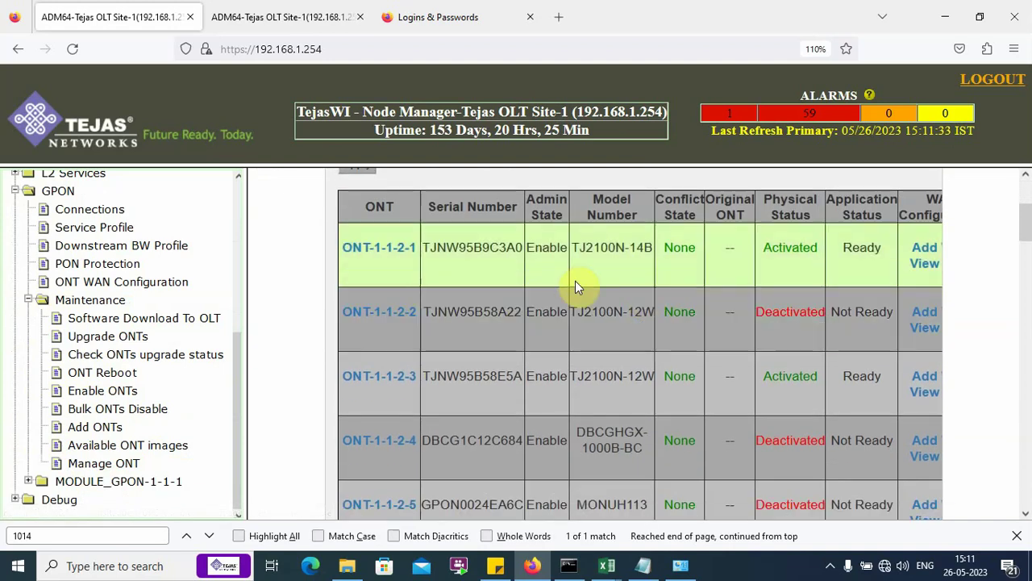
pyautogui.rightClick(387, 248)
pyautogui.click(420, 256)
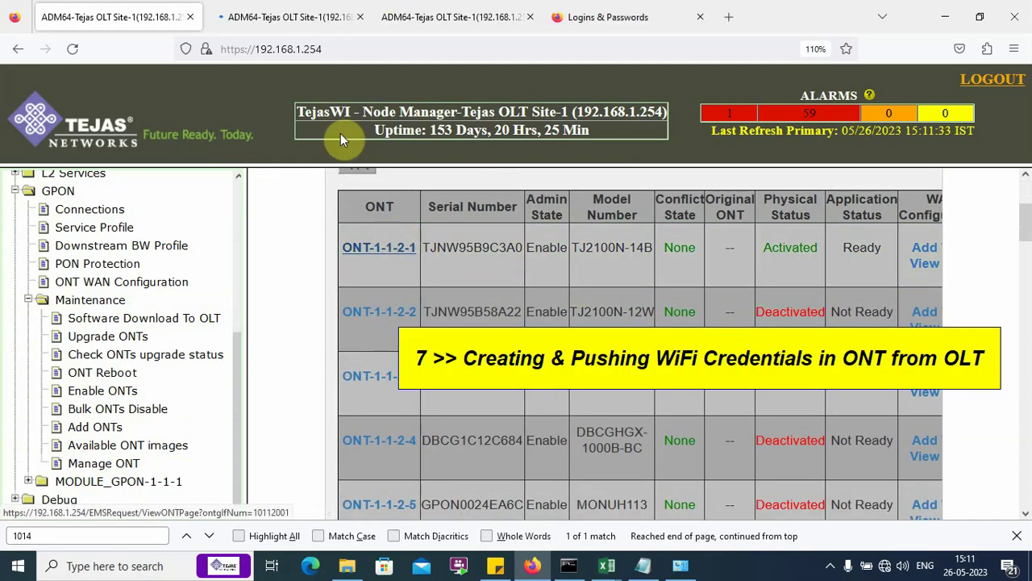
pyautogui.click(283, 24)
# Step: Check the Power_24GHz and Power_5GHz WiFi passwords, then return to the ONT list tab
pyautogui.scroll(-5, 231, 396)
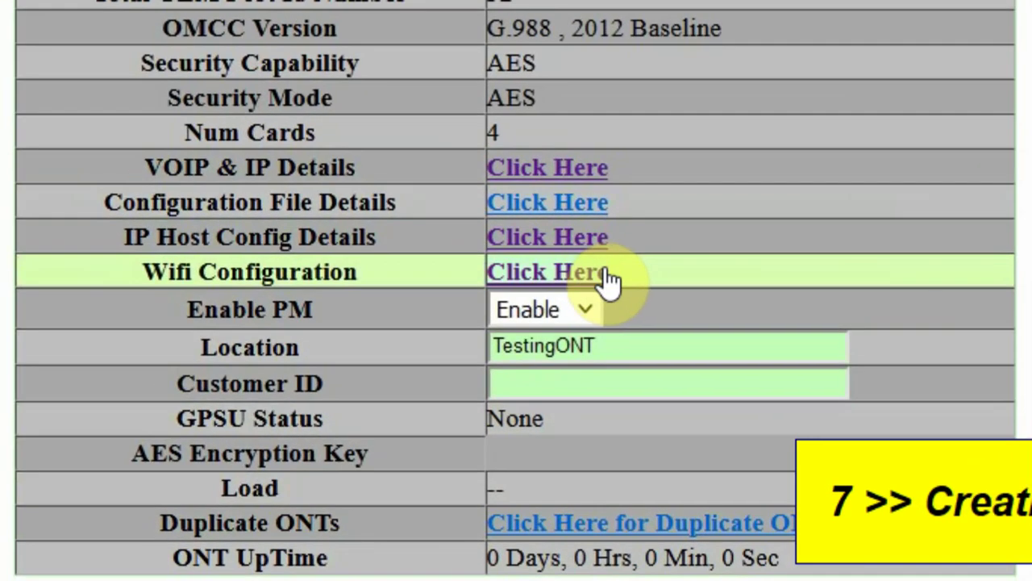
pyautogui.click(442, 258)
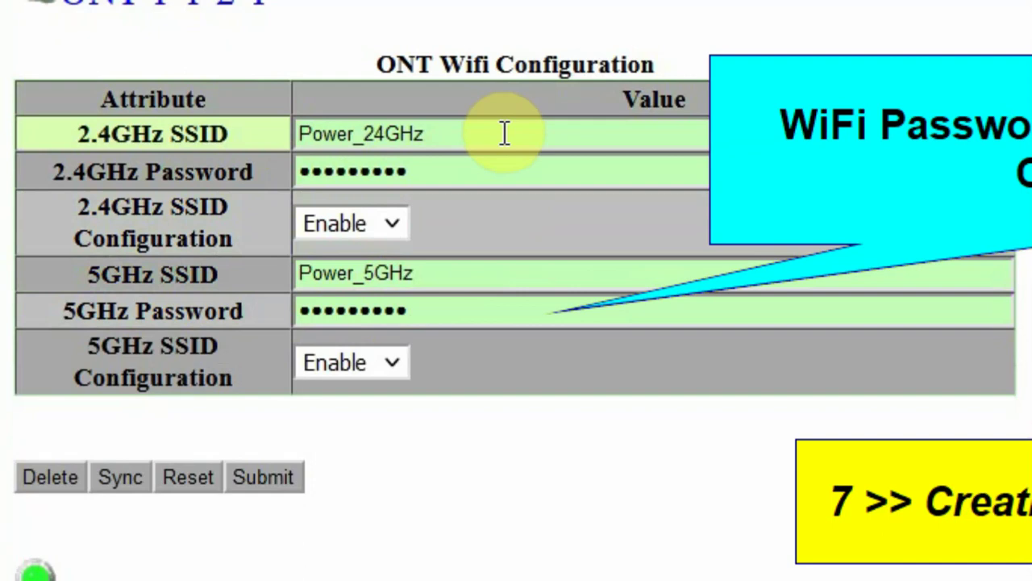
pyautogui.click(444, 170)
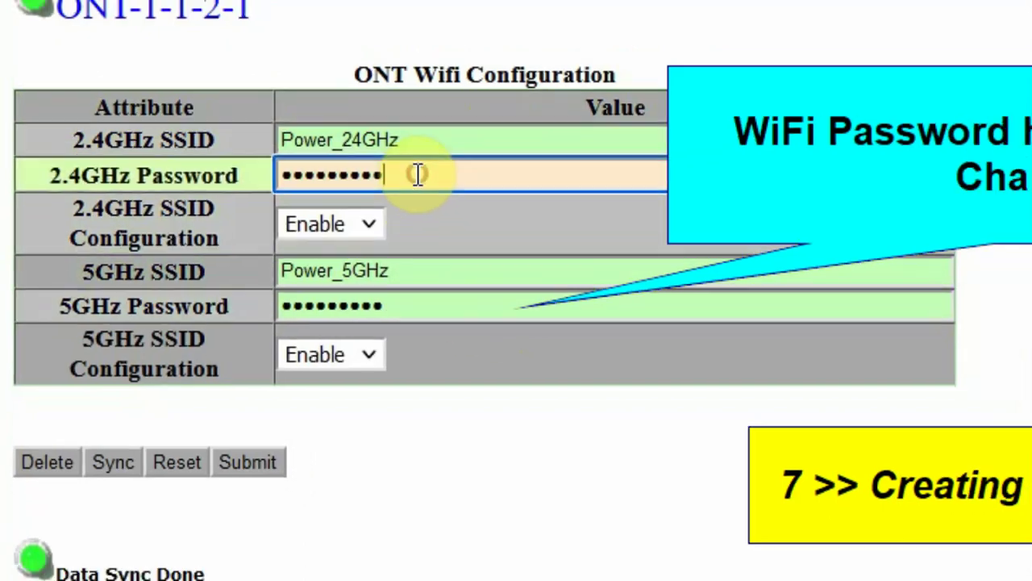
pyautogui.hotkey('ctrl', 'a')
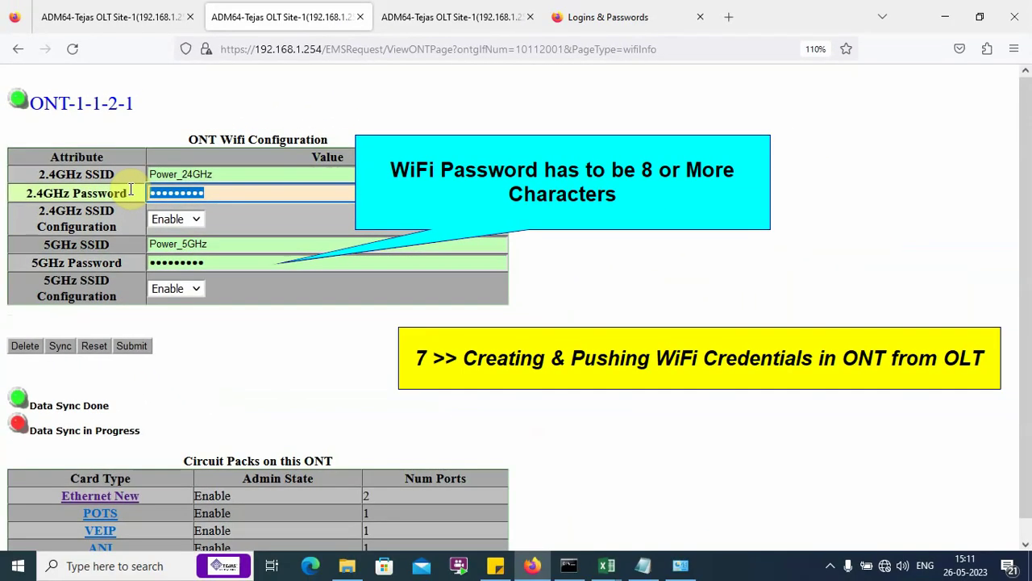
pyautogui.click(234, 263)
pyautogui.hotkey('ctrl', 'a')
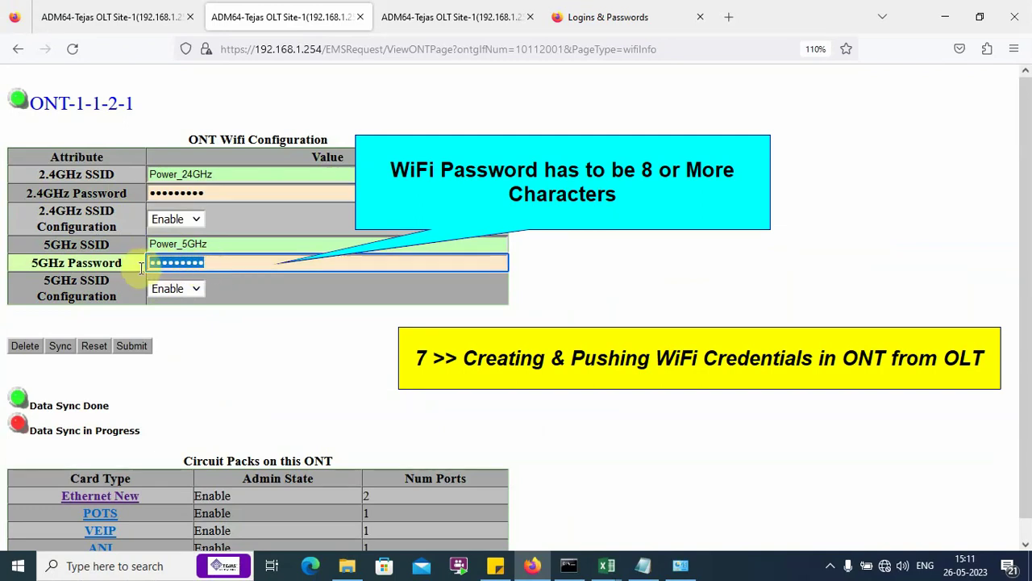
pyautogui.click(297, 324)
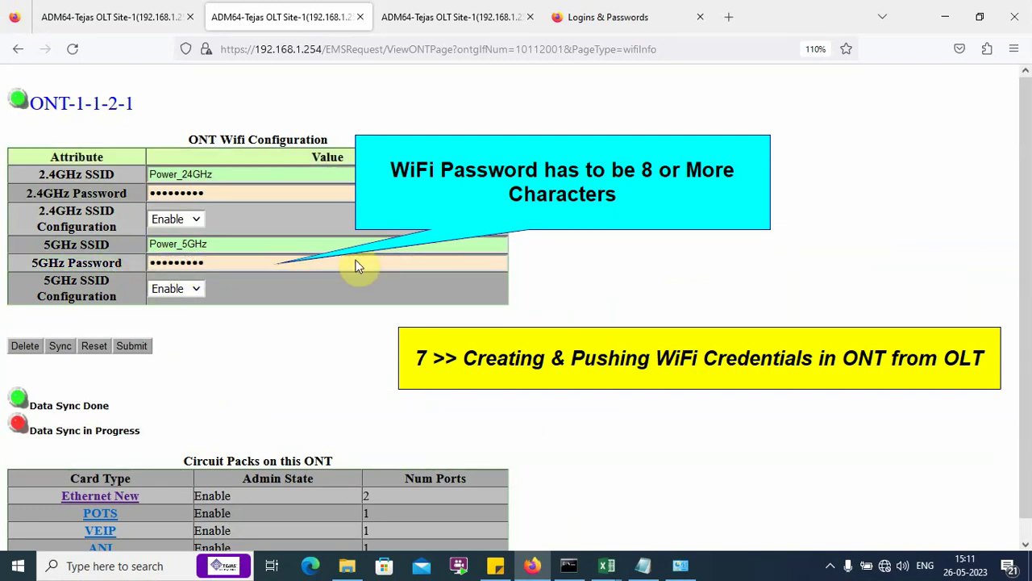
pyautogui.click(127, 13)
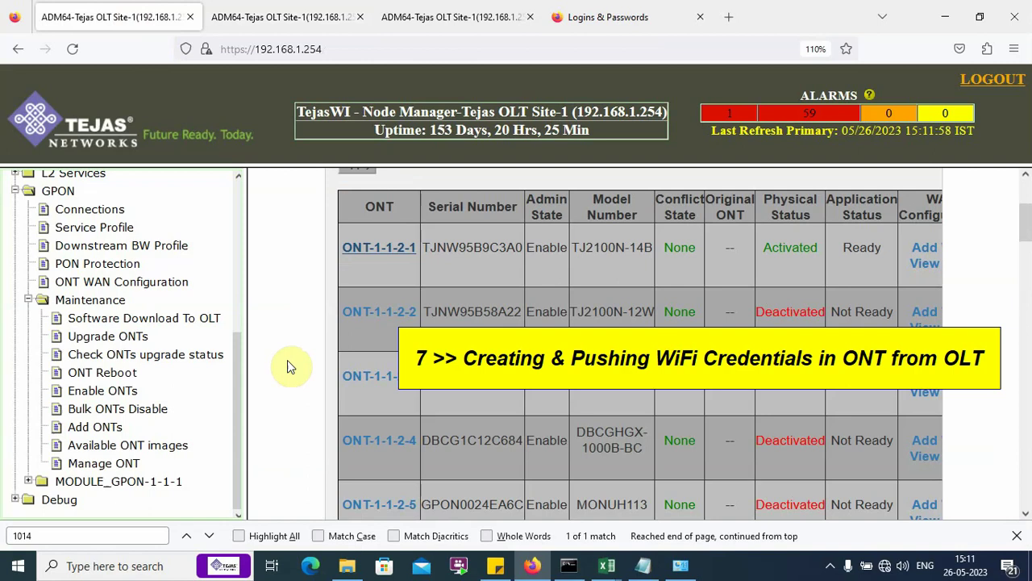
# Step: Collapse GPON and expand L2 Services, Service Switch and Services Provisioning to ELAN Services
pyautogui.click(14, 193)
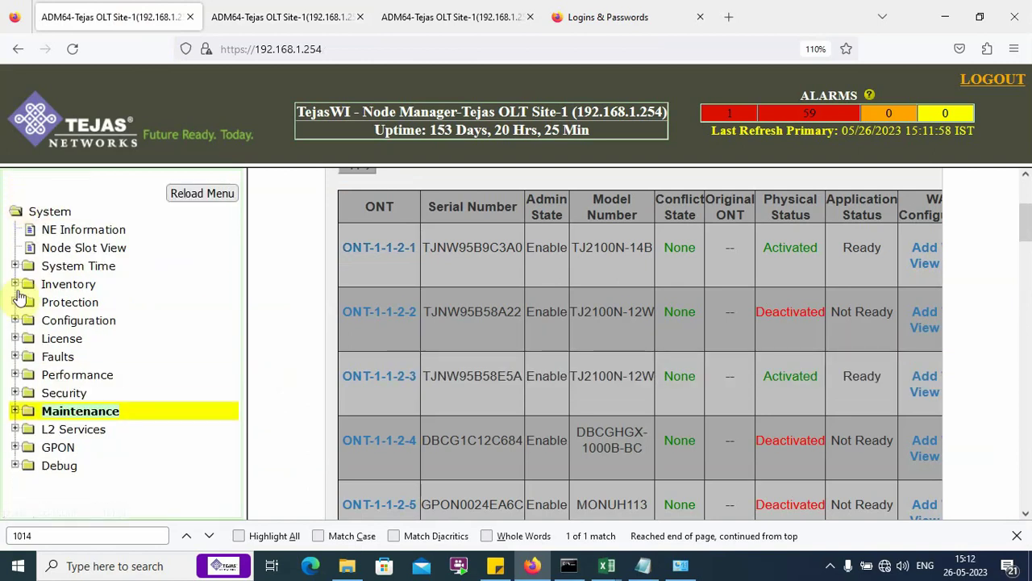
pyautogui.click(86, 430)
pyautogui.click(69, 447)
pyautogui.scroll(-5, 88, 456)
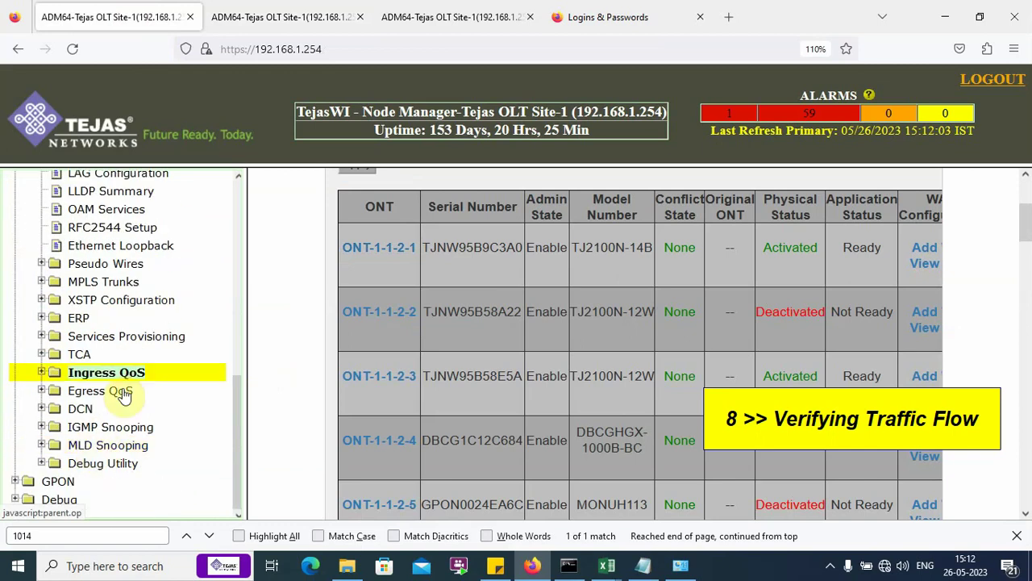
pyautogui.click(147, 337)
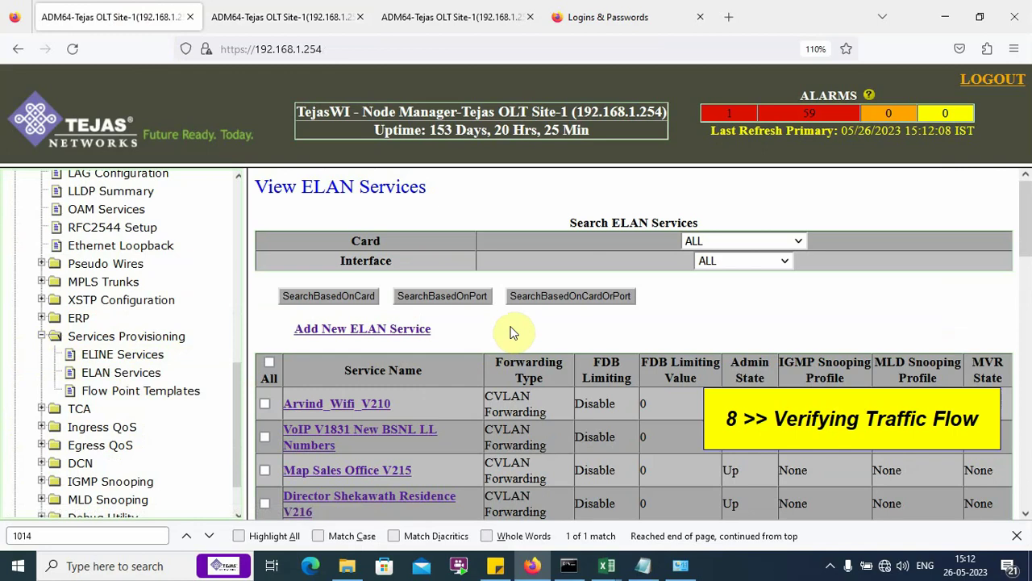
# Step: Find the 1014 service and bring up link options for Data_VTrans1014to218
pyautogui.hotkey('ctrl', 'f')
pyautogui.write('101')
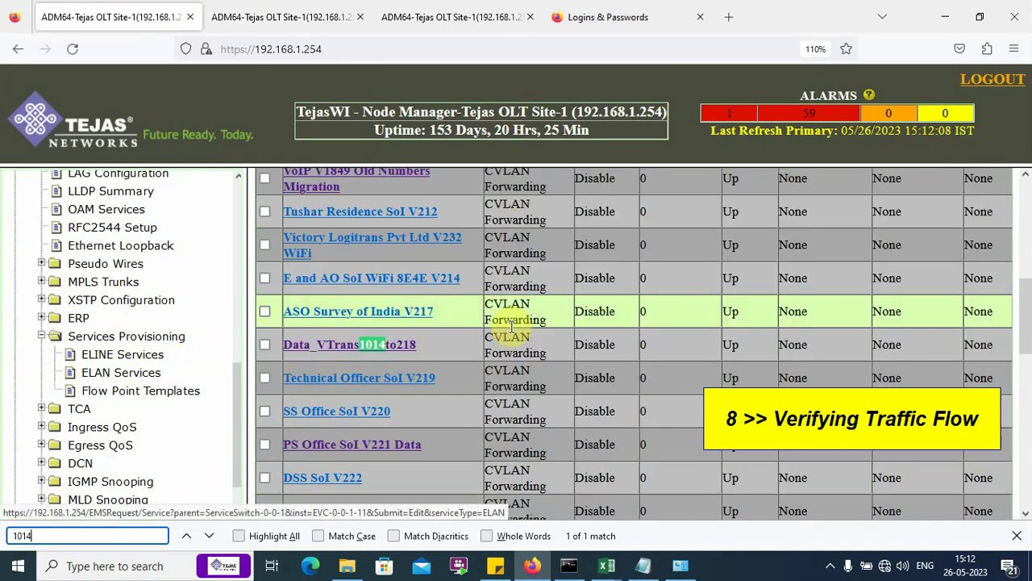
pyautogui.rightClick(404, 344)
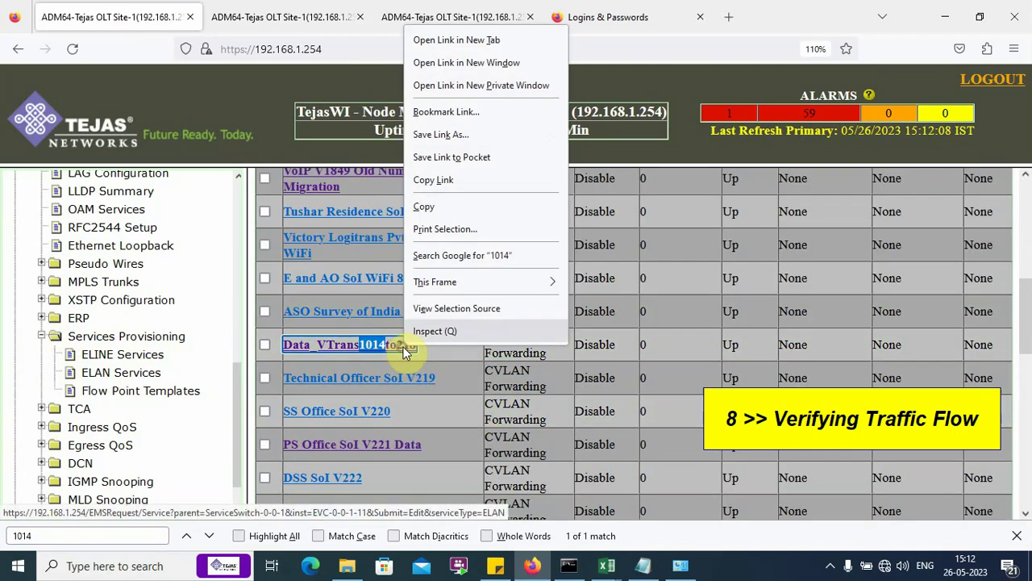
# Step: Open Data_VTrans1014to218's dynamic unicast FDB entries in a new tab to see the learned MACs
pyautogui.click(260, 17)
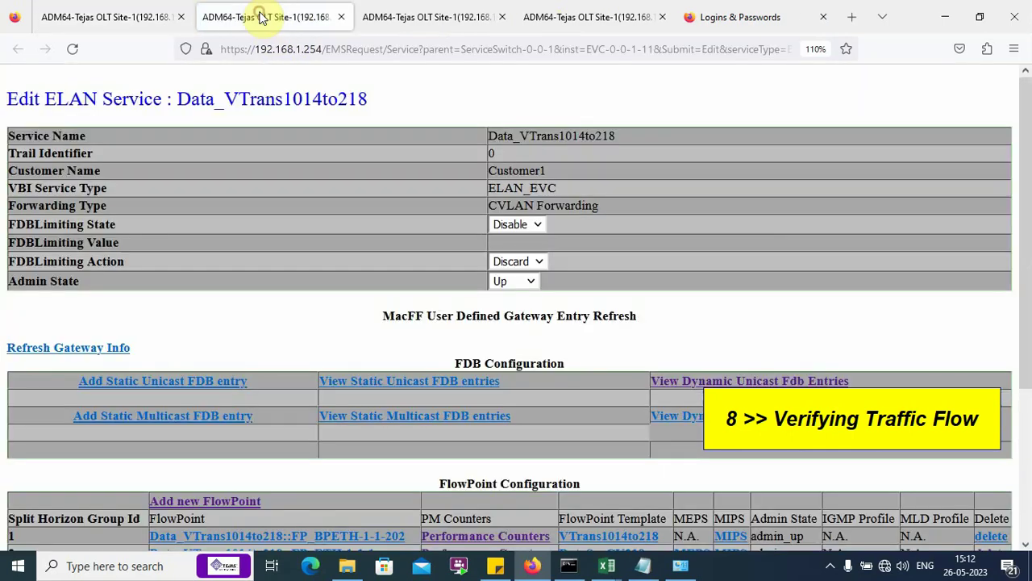
pyautogui.scroll(-5, 262, 276)
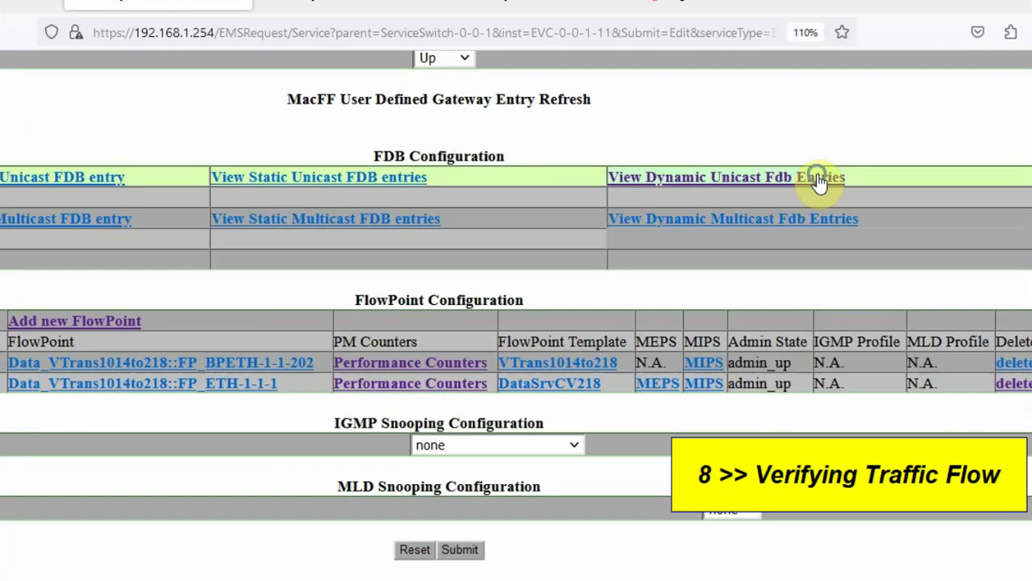
pyautogui.rightClick(746, 240)
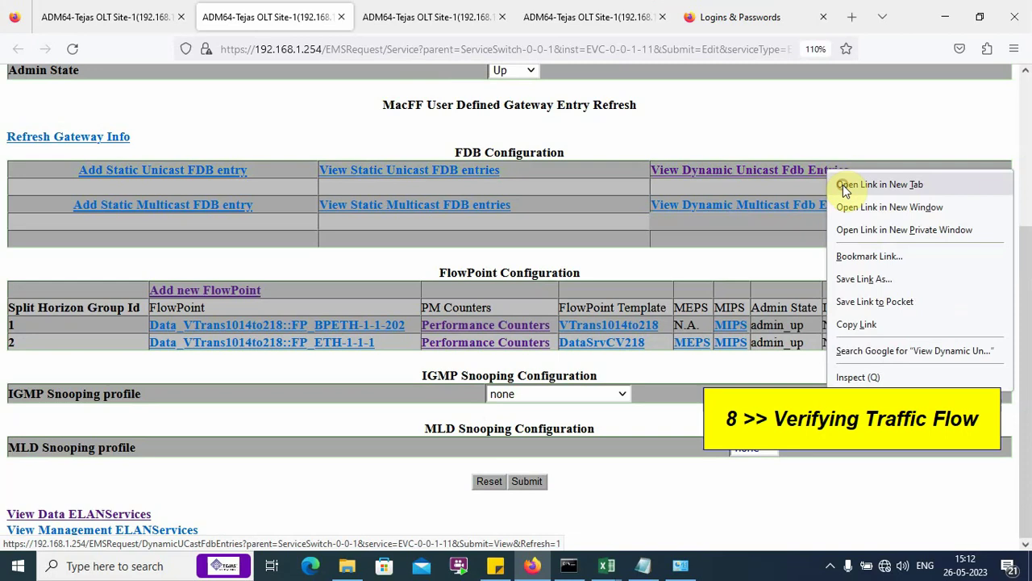
pyautogui.click(842, 185)
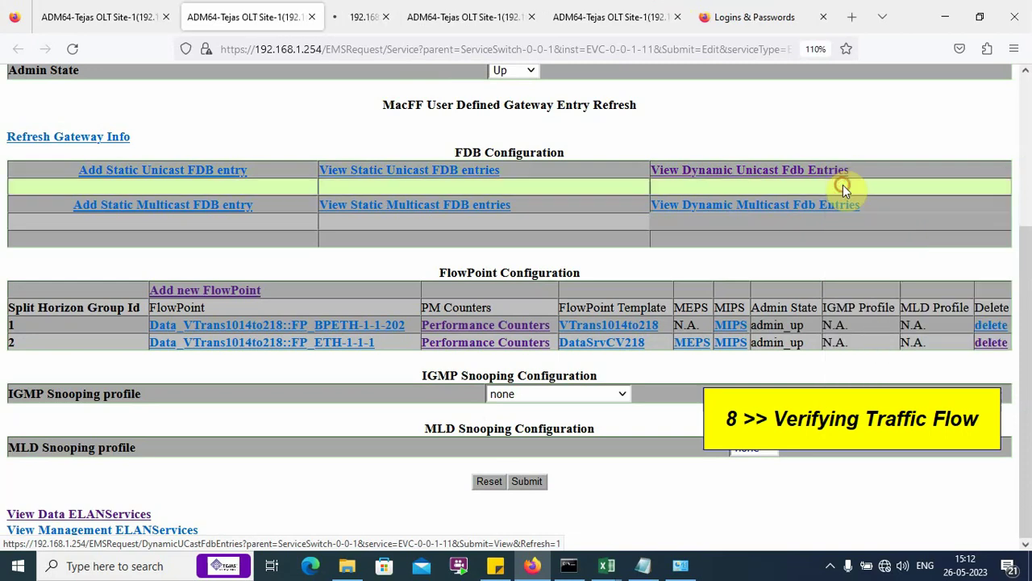
pyautogui.click(366, 17)
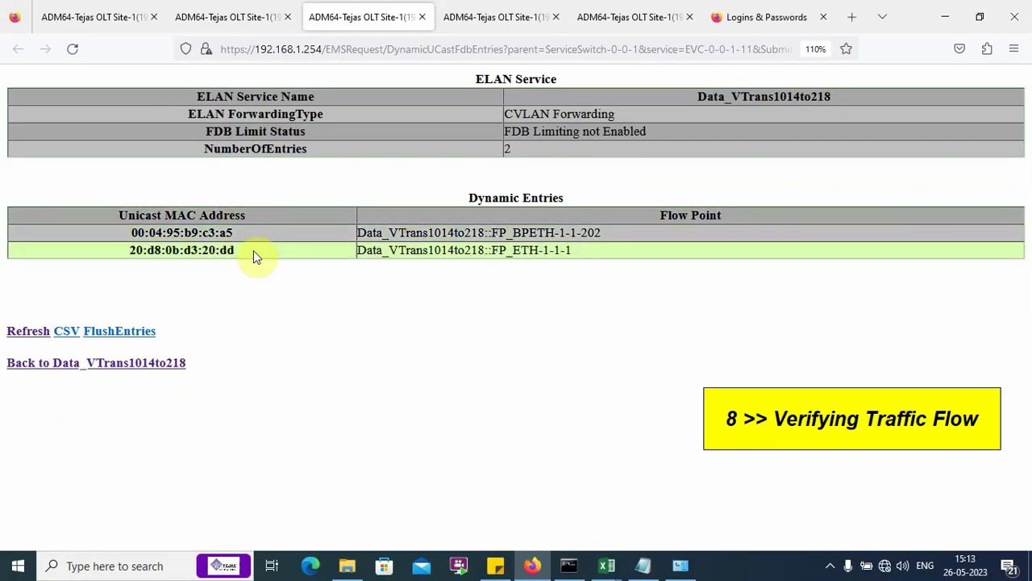
# Step: Open FP_ETH-1-1-1 performance counters in a new tab and reload its current-interval statistics
pyautogui.click(240, 21)
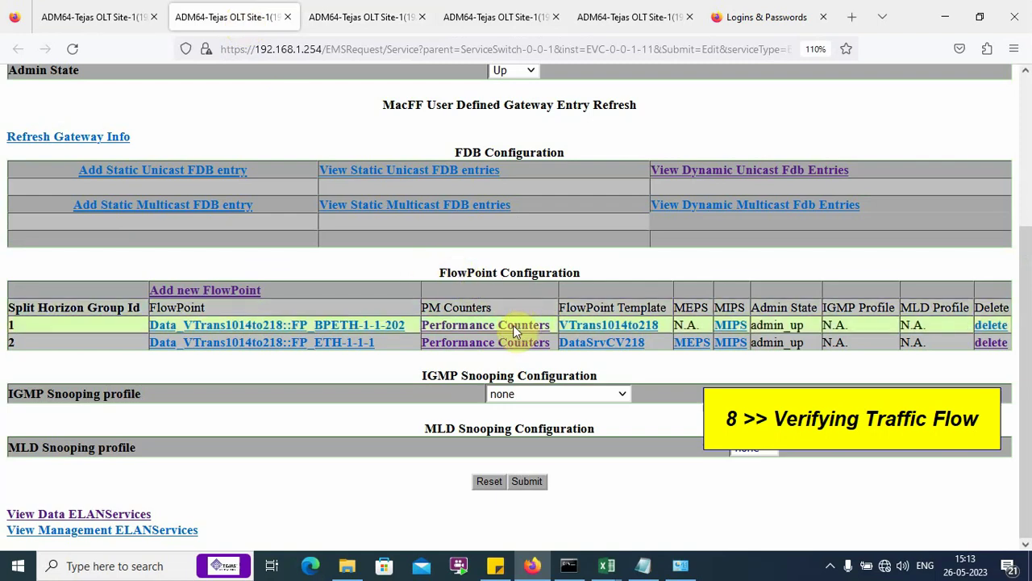
pyautogui.rightClick(500, 345)
pyautogui.click(526, 356)
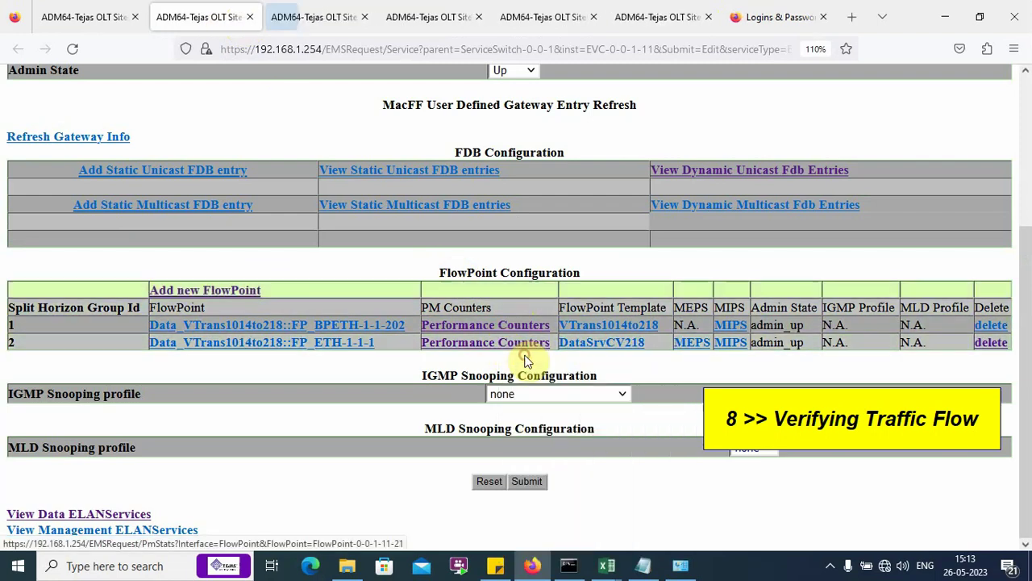
pyautogui.click(316, 17)
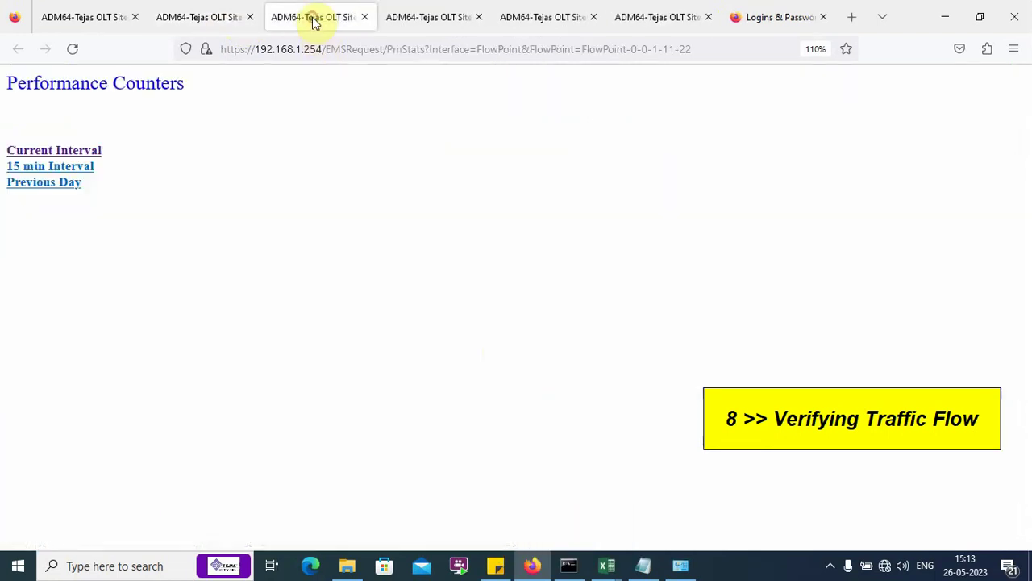
pyautogui.click(32, 152)
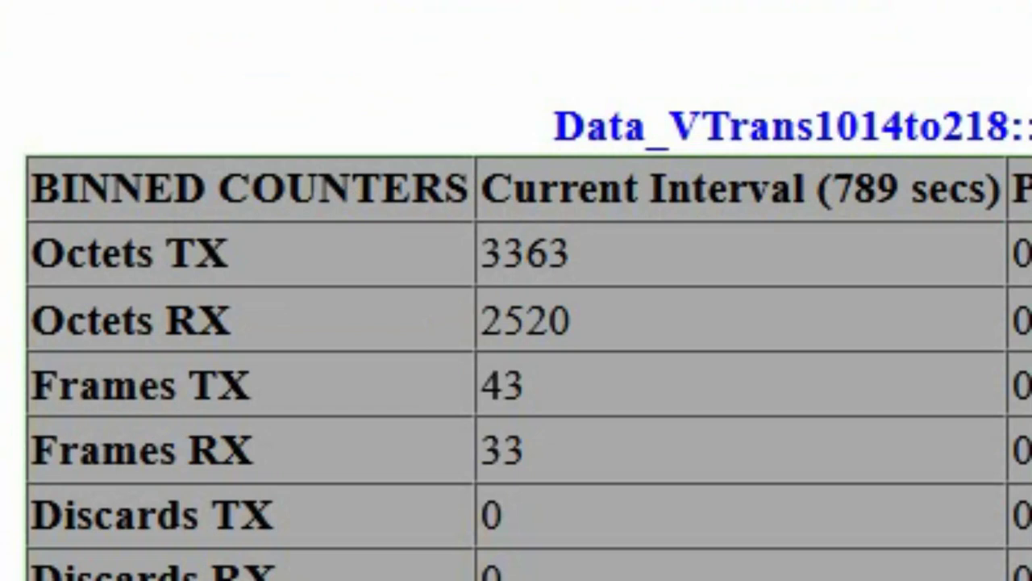
pyautogui.click(72, 48)
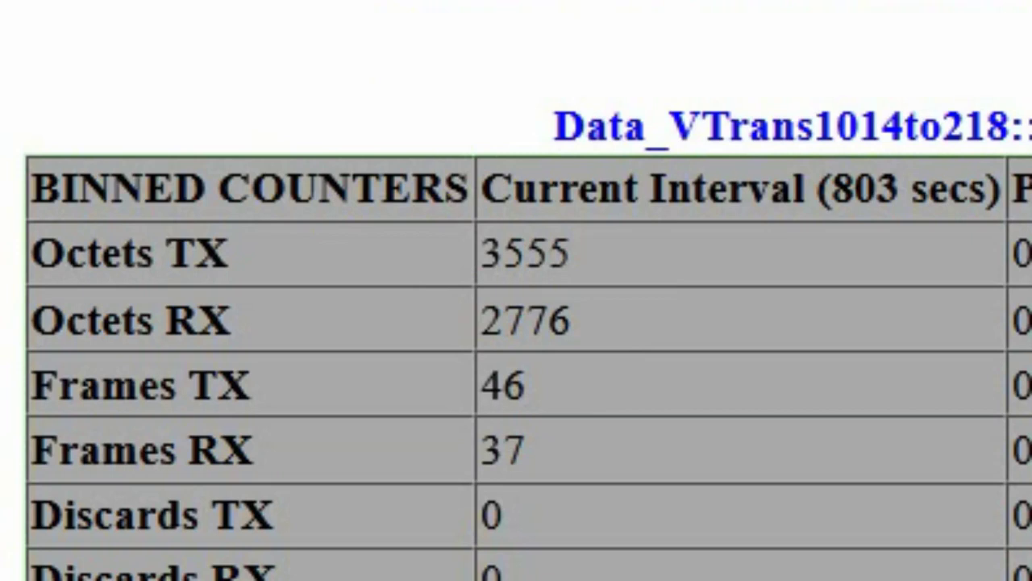
# Step: Check the counters: 3555 octets sent, 2776 received, no discards
pyautogui.moveTo(242, 256); pyautogui.dragTo(3, 260)
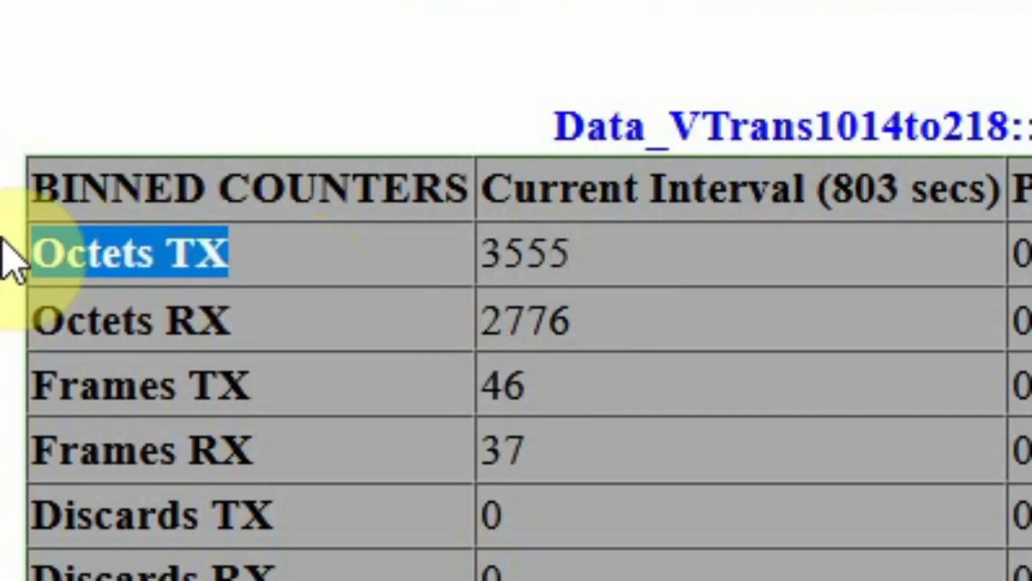
pyautogui.moveTo(2, 239); pyautogui.dragTo(76, 234)
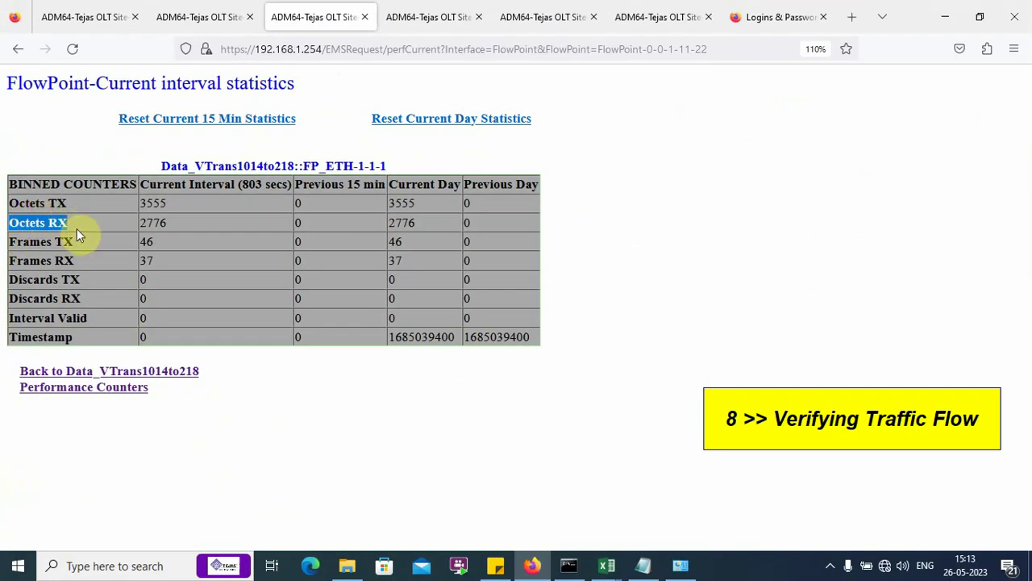
pyautogui.click(84, 228)
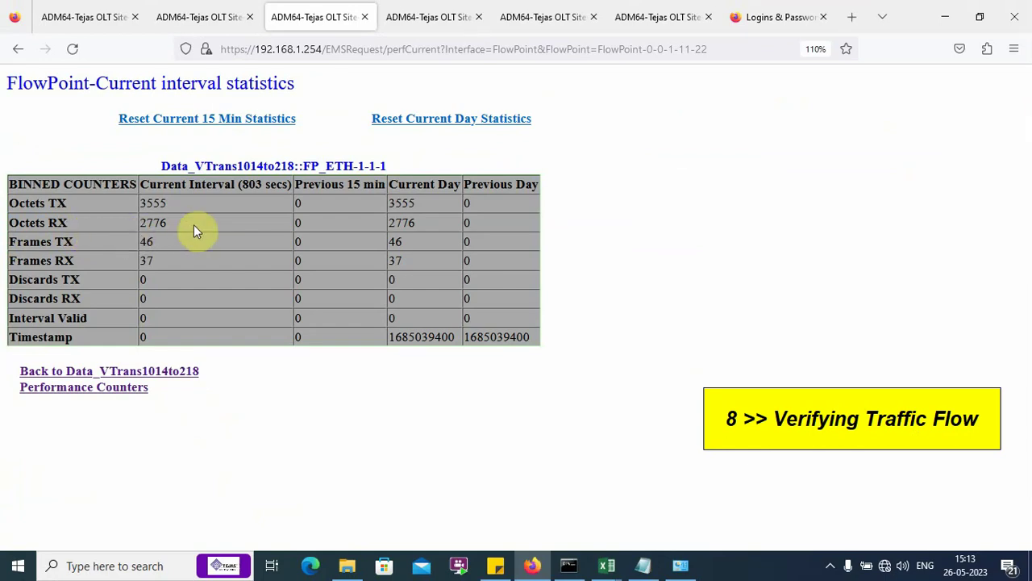
pyautogui.moveTo(100, 204); pyautogui.dragTo(134, 217)
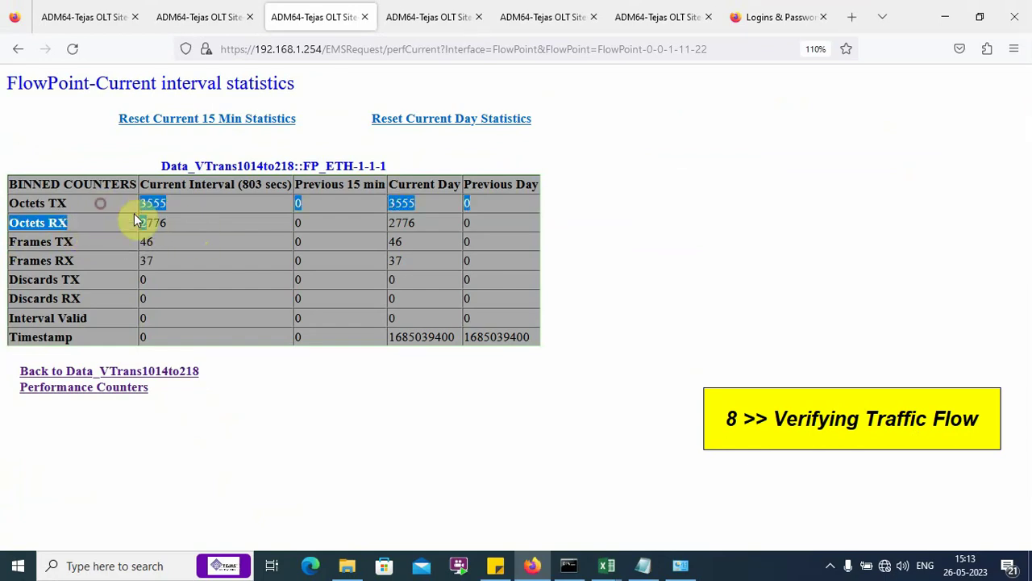
pyautogui.click(179, 224)
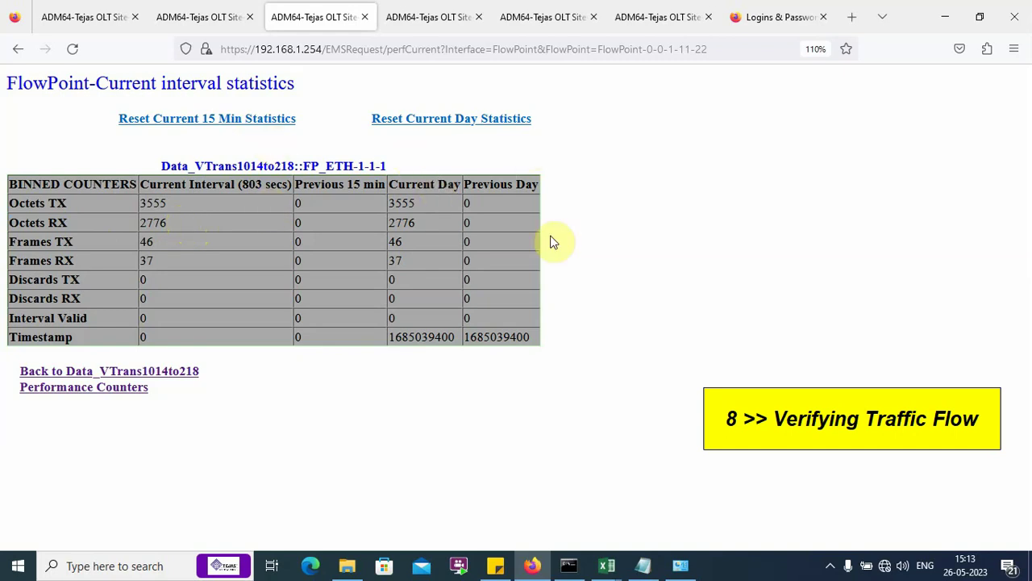
pyautogui.click(643, 565)
pyautogui.scroll(7, 414, 223)
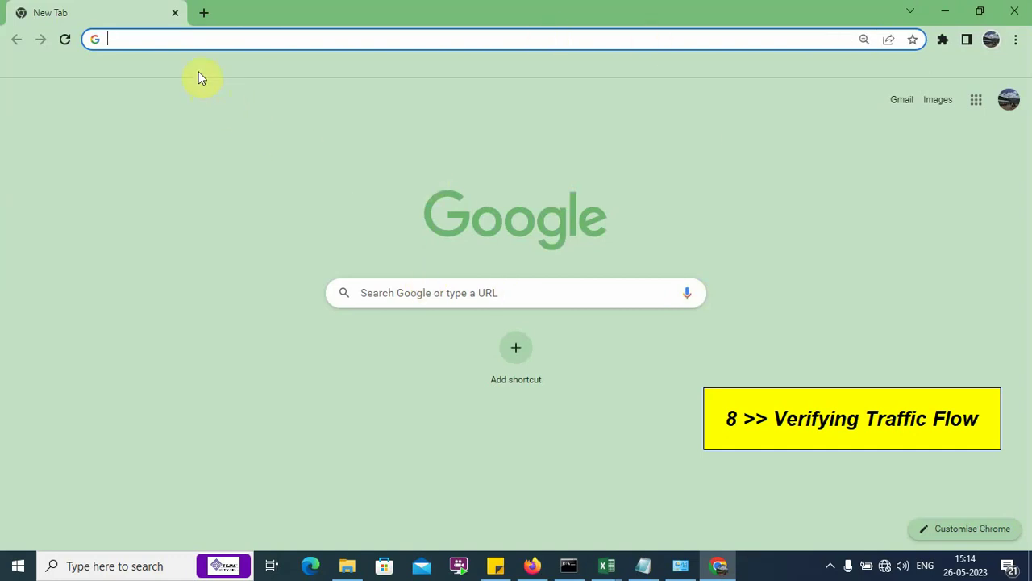
# Step: Sign in to the ONT web interface at 192.168.1.1 as admin
pyautogui.write('192.168.1.1')
pyautogui.press('Return')
pyautogui.write('admin')
pyautogui.press('Tab')
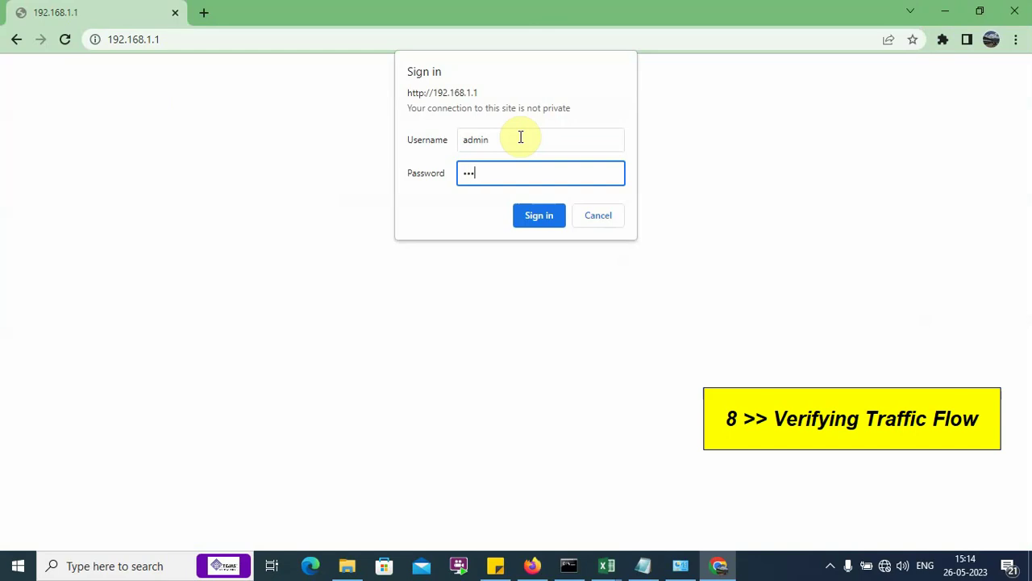
pyautogui.click(538, 212)
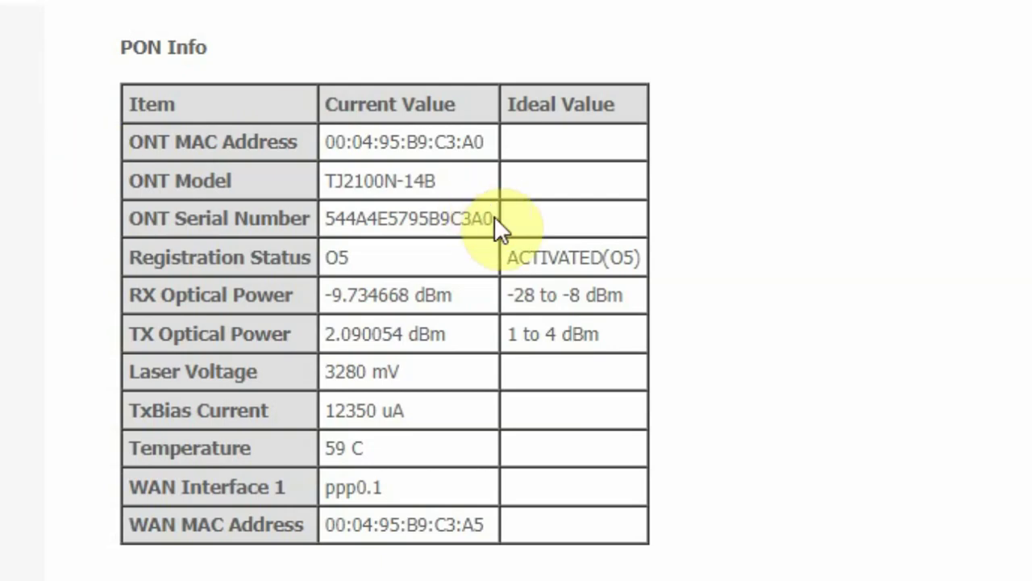
# Step: Check the ONT serial number and RX/TX optical power on PON Info
pyautogui.moveTo(489, 216); pyautogui.dragTo(334, 214)
pyautogui.click(310, 214)
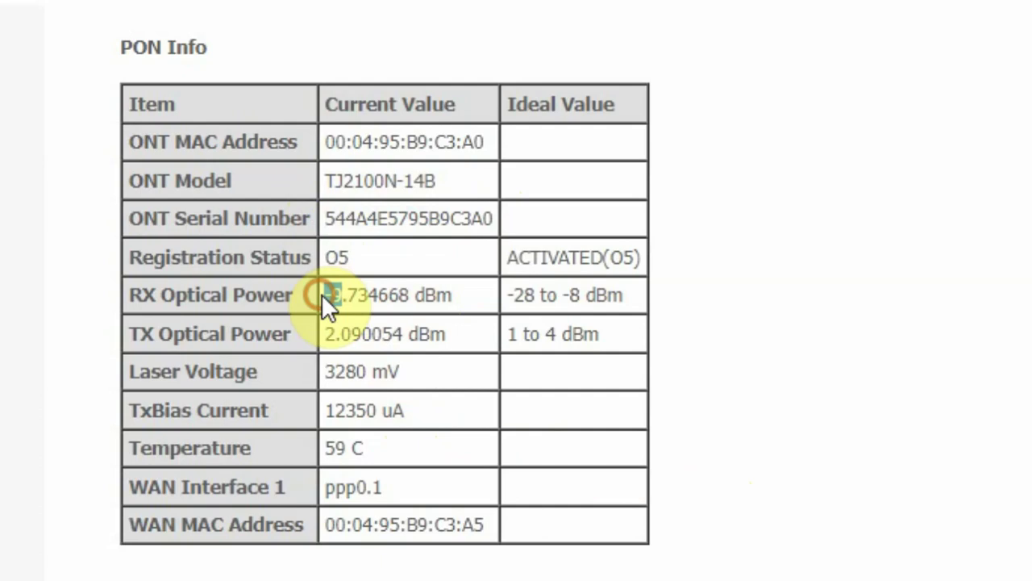
pyautogui.moveTo(323, 295); pyautogui.dragTo(467, 323)
pyautogui.click(467, 323)
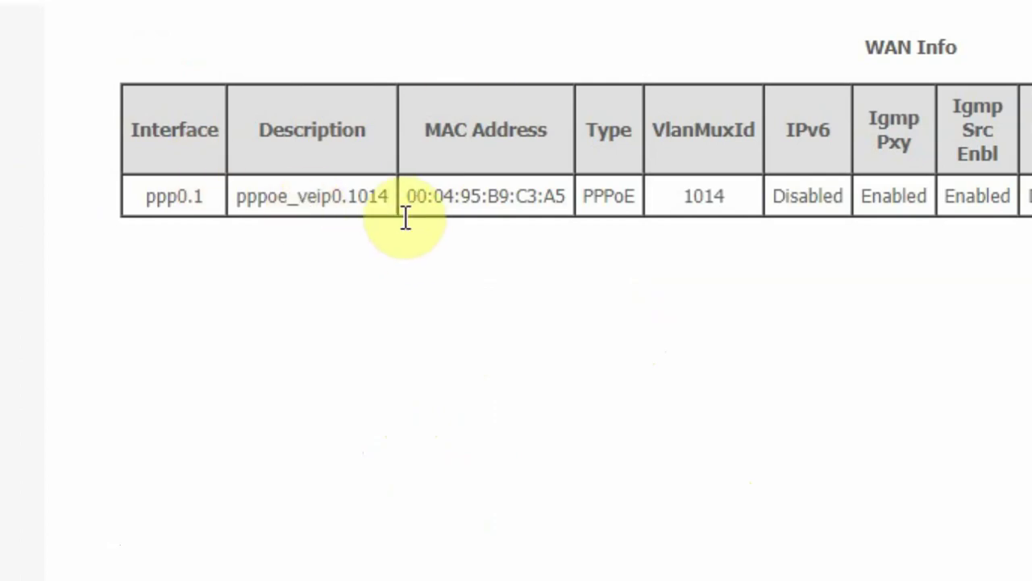
# Step: Verify WAN Info shows the VLAN 1014 PPPoE link Connected, and zoom the page to 125%
pyautogui.click(356, 194)
pyautogui.moveTo(355, 194); pyautogui.dragTo(555, 206)
pyautogui.click(609, 319)
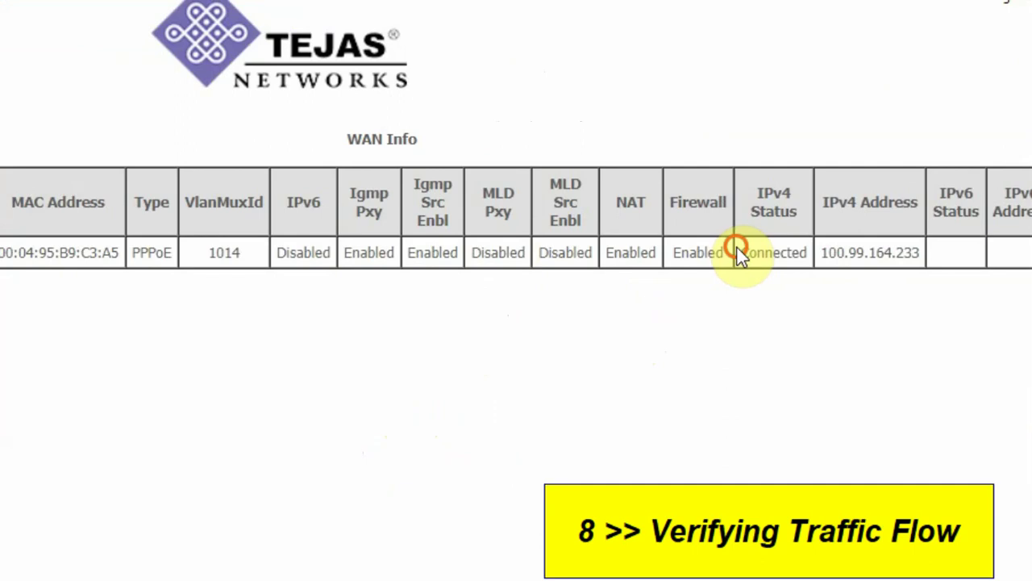
pyautogui.moveTo(818, 238); pyautogui.dragTo(863, 238)
pyautogui.click(896, 317)
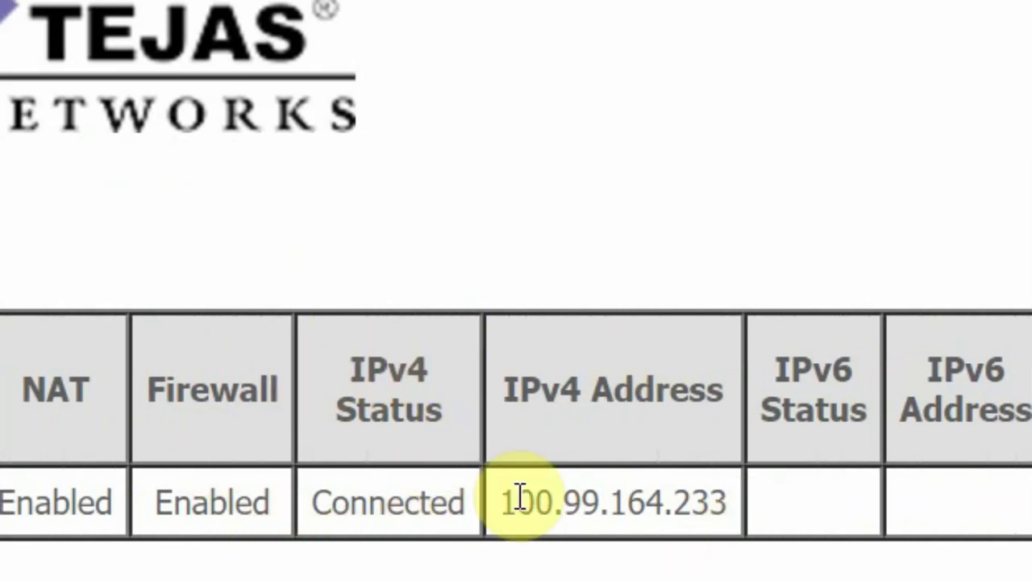
pyautogui.hotkey('ctrl', '+')
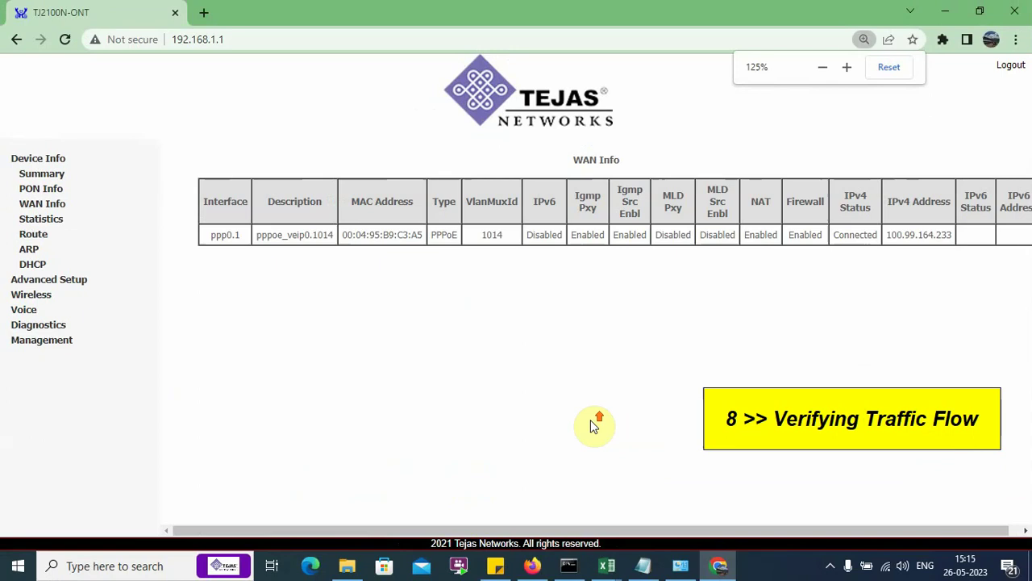
pyautogui.click(887, 571)
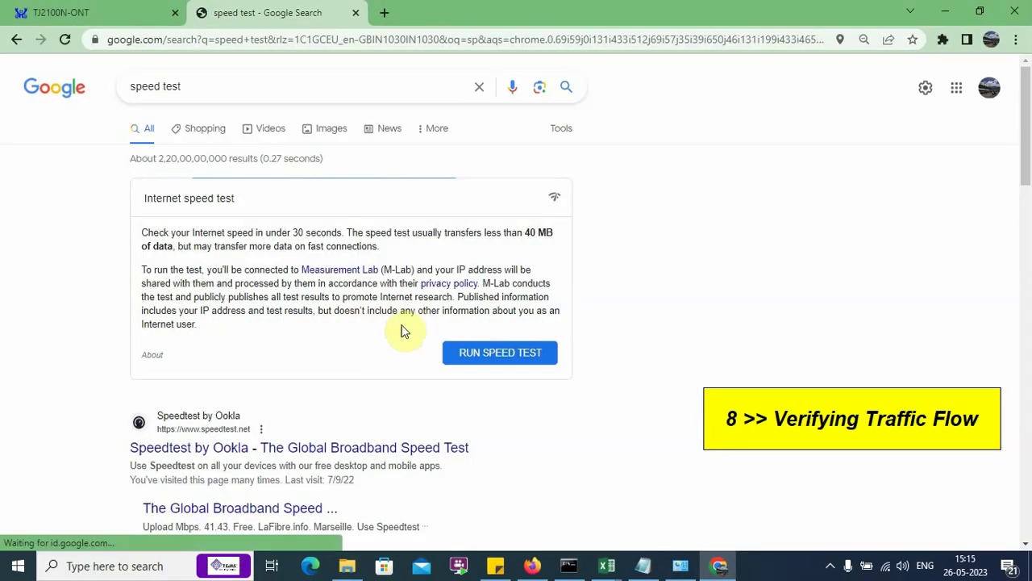
# Step: Run Google's speed test: 124.1 Mbps download, 126.6 Mbps upload, 11 ms latency
pyautogui.click(484, 353)
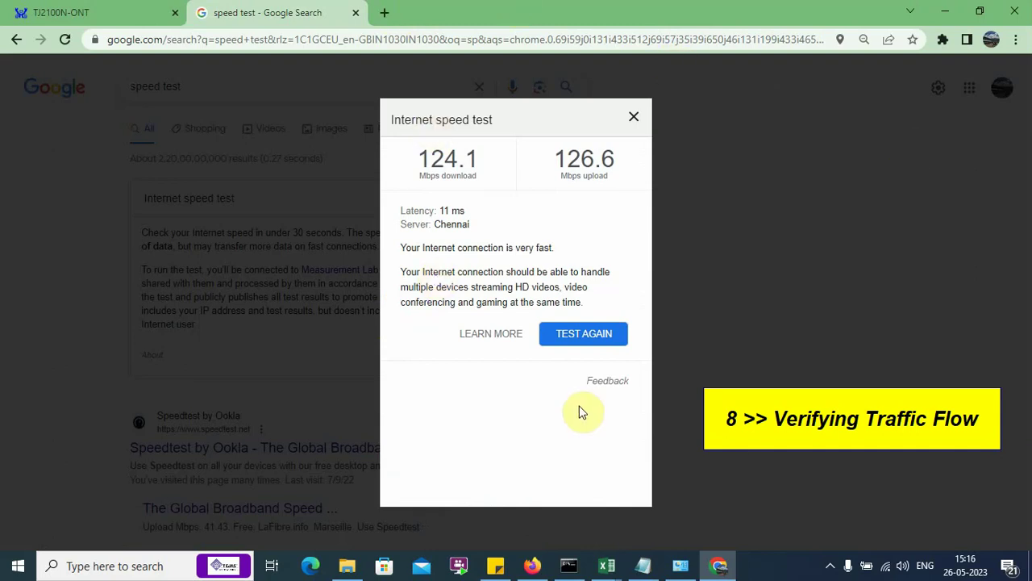
pyautogui.click(532, 565)
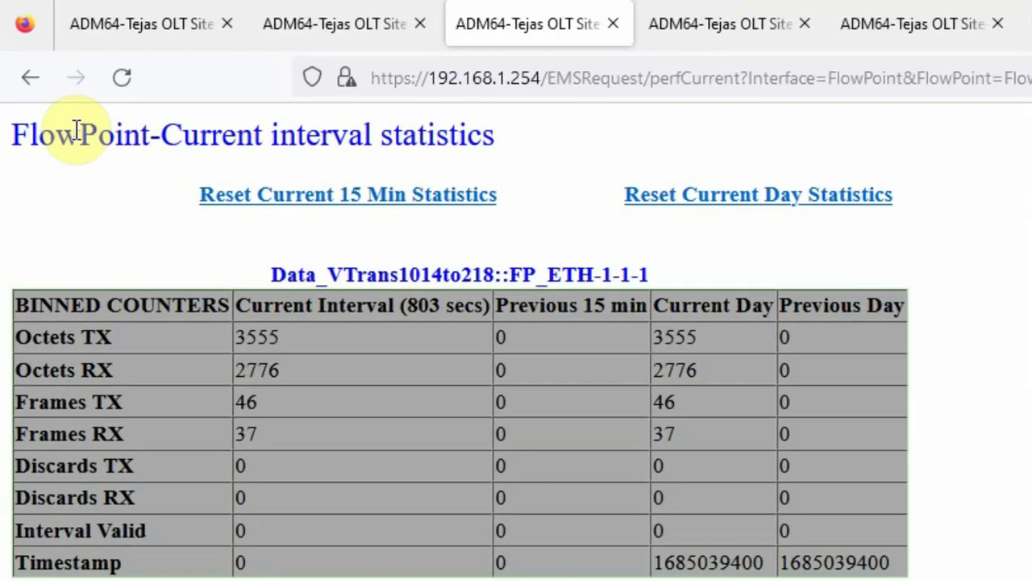
# Step: Reload FP_ETH-1-1-1 statistics twice: about 174 million octets sent, 183 million received
pyautogui.click(122, 77)
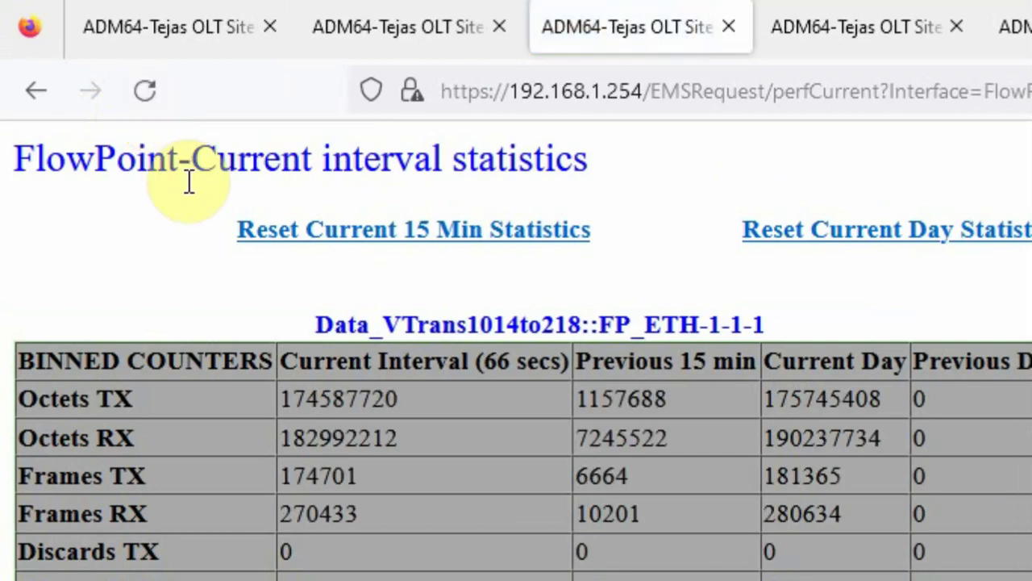
pyautogui.click(152, 97)
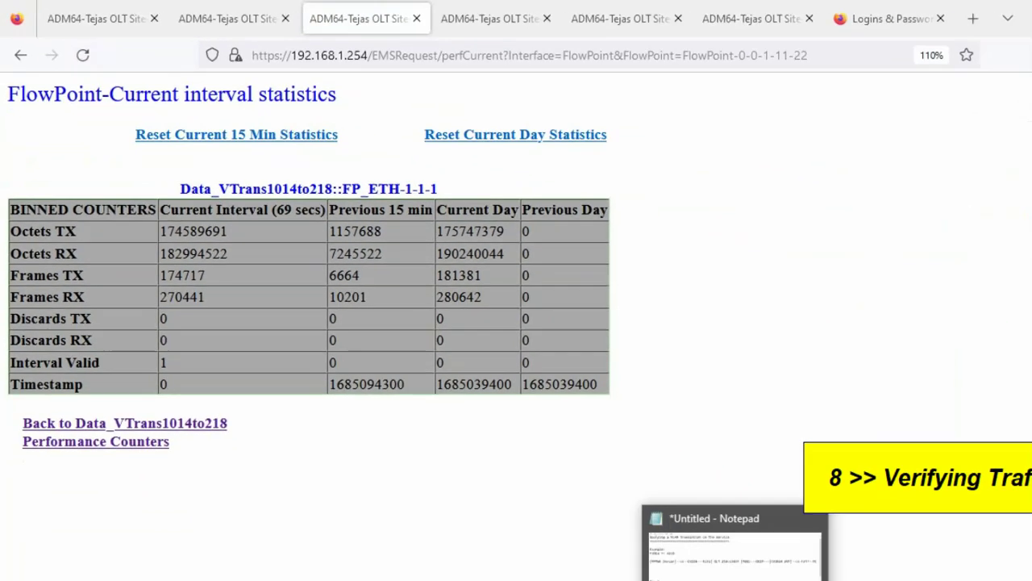
pyautogui.click(643, 565)
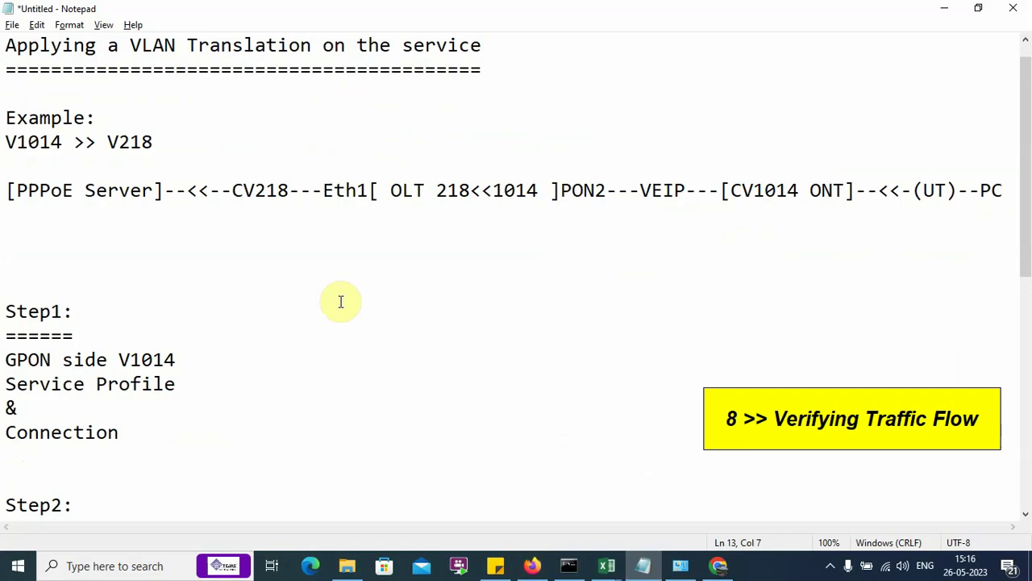
pyautogui.click(10, 224)
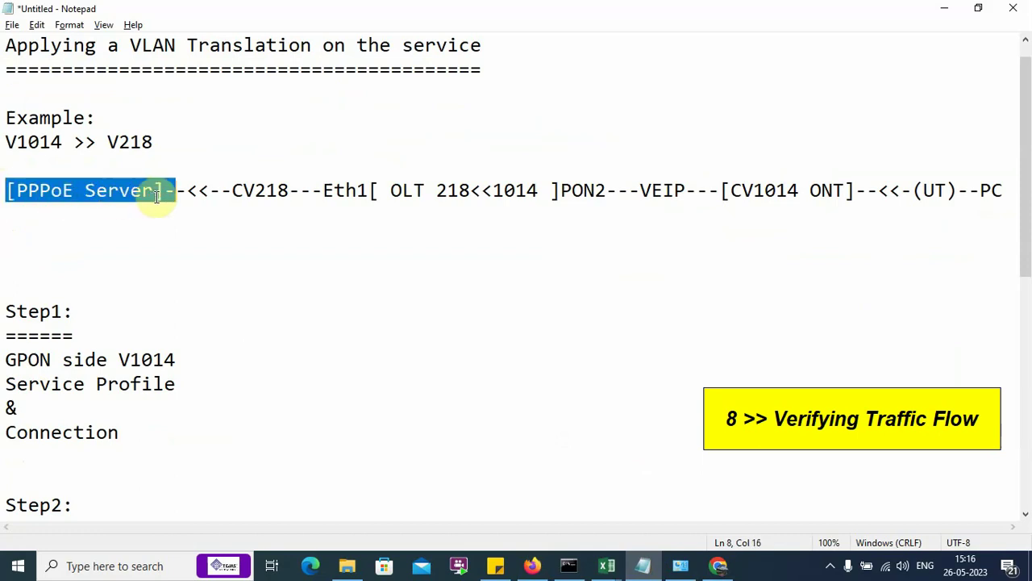